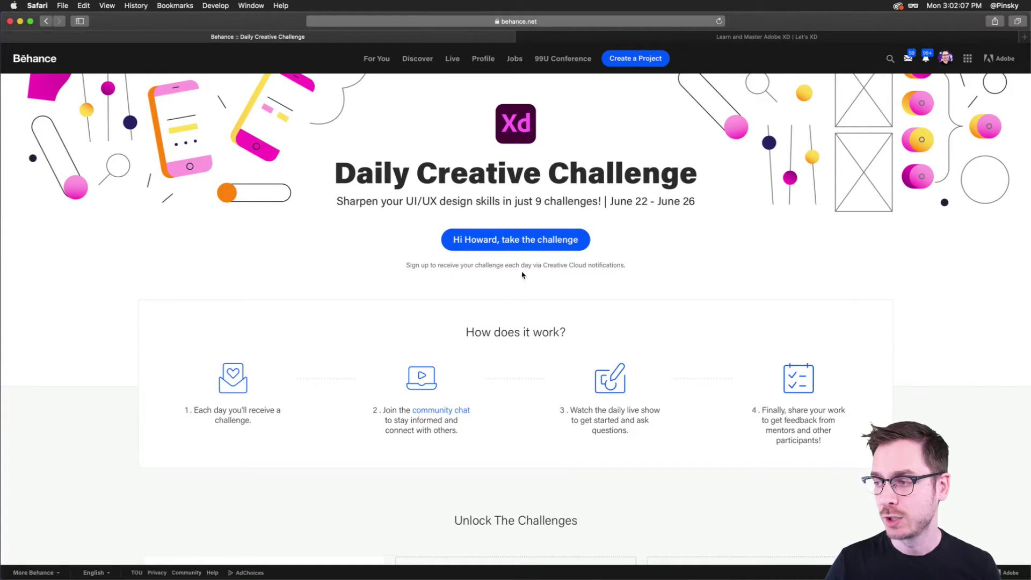
# Read the Daily Creative Challenge page's title and dates and the four steps explaining how the challenge works.
pyautogui.scroll(5, 534, 212)
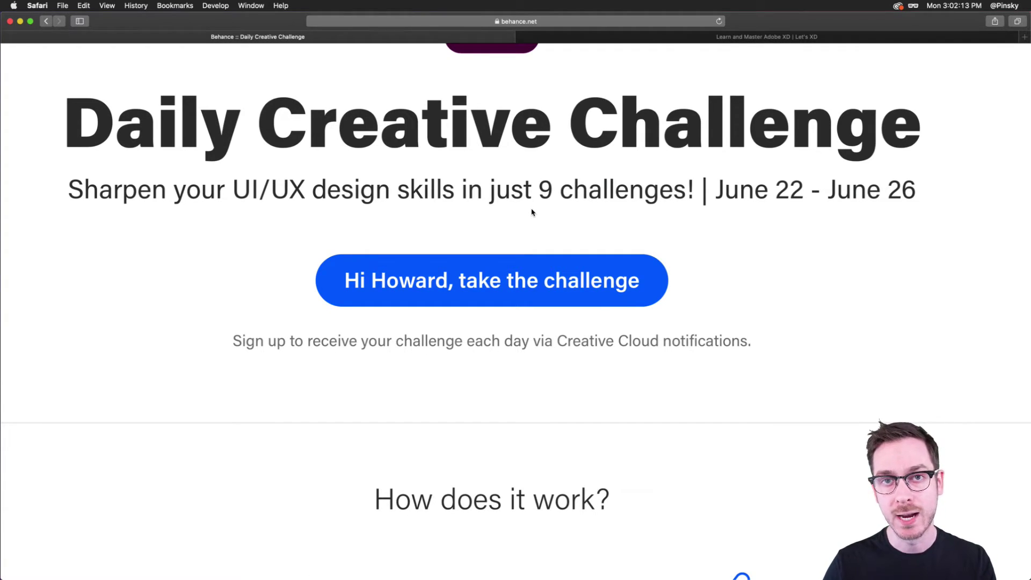
pyautogui.moveTo(552, 191); pyautogui.dragTo(622, 194)
pyautogui.click(553, 193)
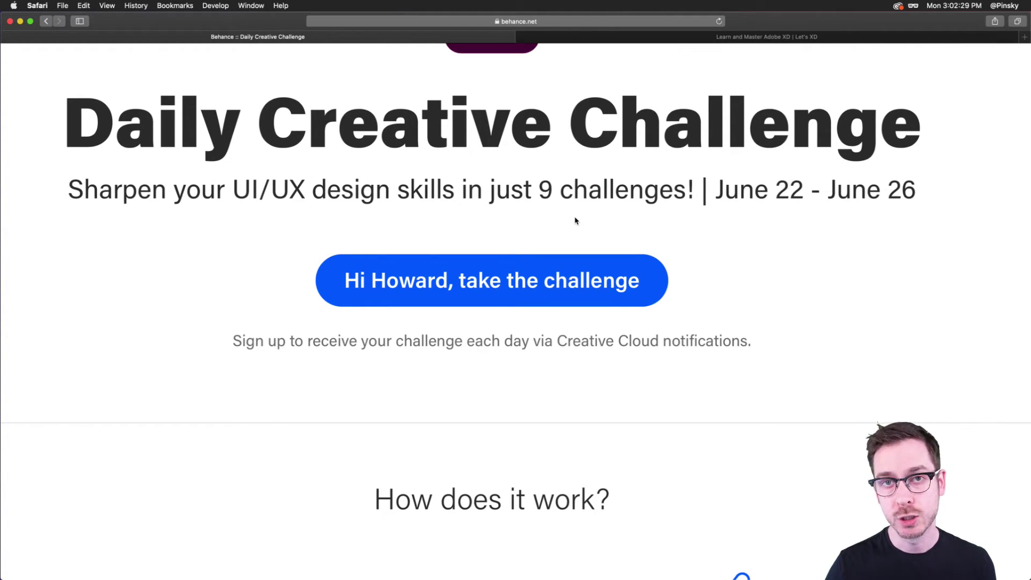
pyautogui.scroll(-4, 575, 221)
pyautogui.press('super+0')
pyautogui.scroll(-1, 207, 276)
pyautogui.scroll(3, 210, 277)
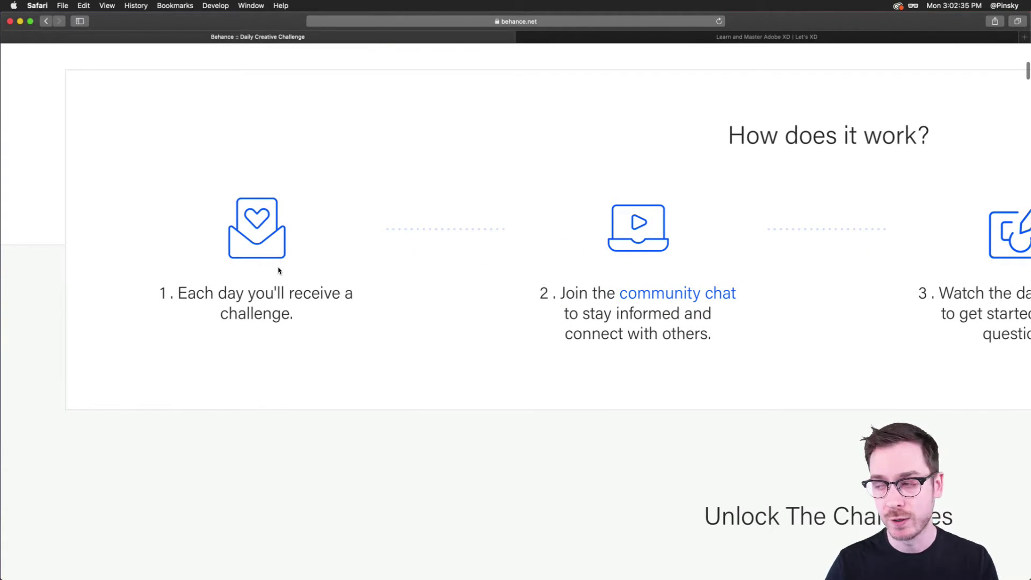
pyautogui.hscroll(4, 279, 271)
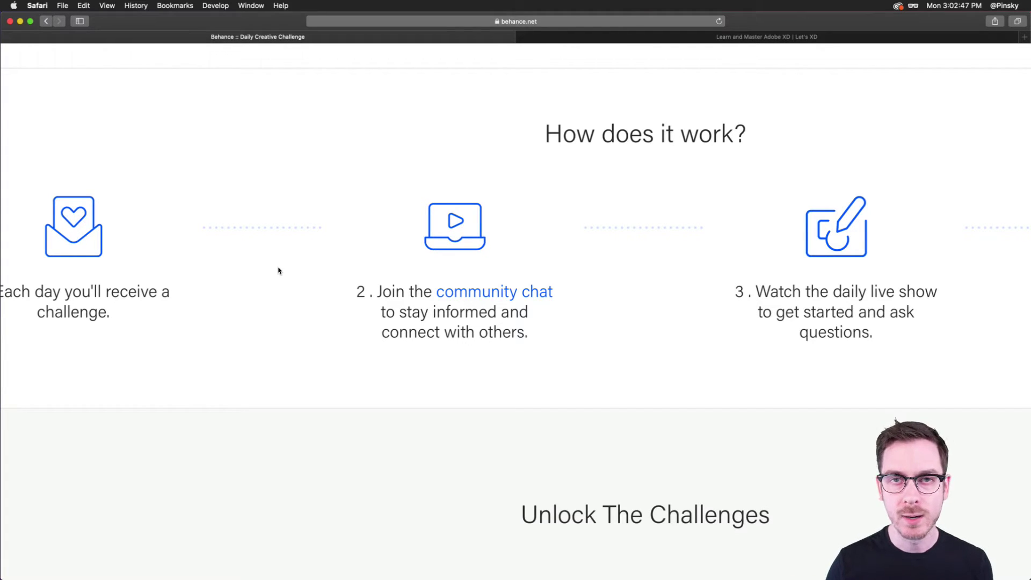
pyautogui.hscroll(5, 279, 269)
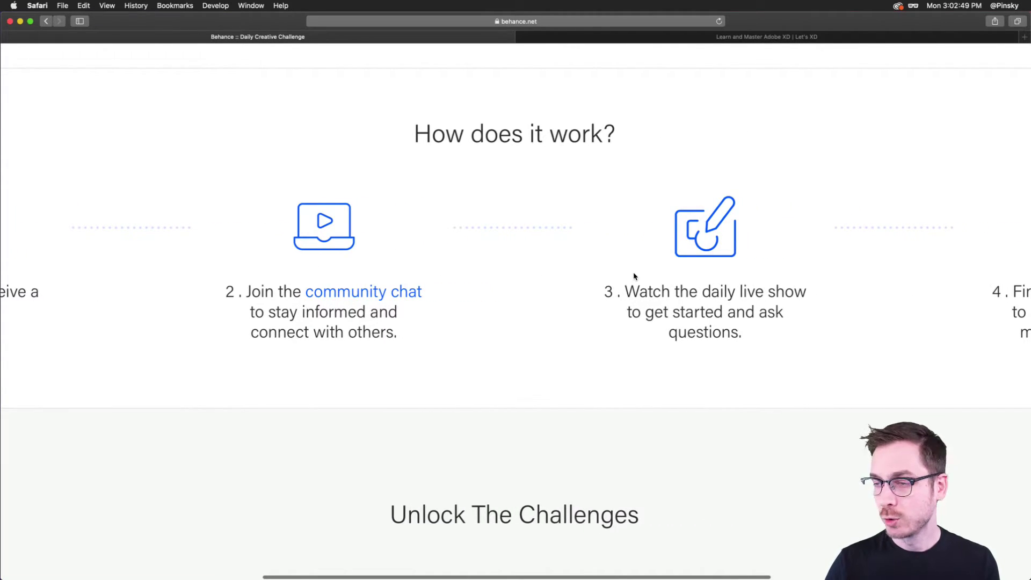
pyautogui.hscroll(1, 634, 276)
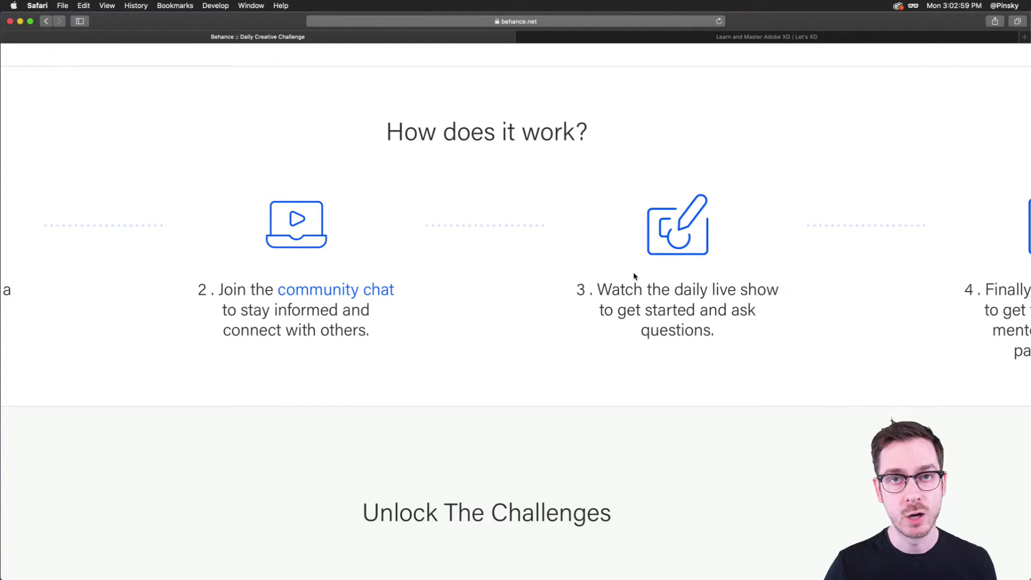
pyautogui.hscroll(5, 633, 277)
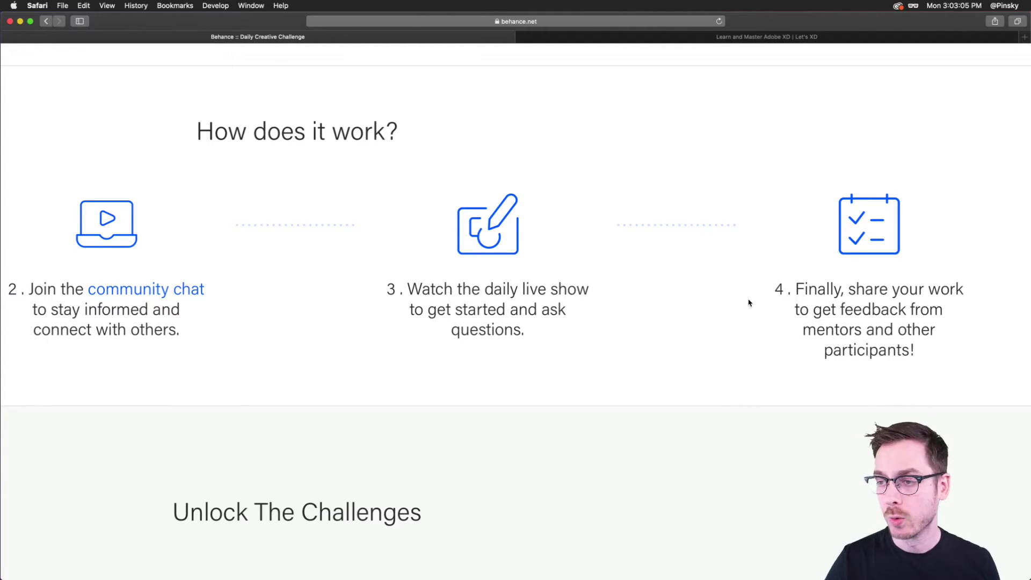
# Examine the June 22 Scrolling Galleries challenge card, including its description and its starter file and video options.
pyautogui.scroll(-5, 746, 301)
pyautogui.scroll(-4, 597, 250)
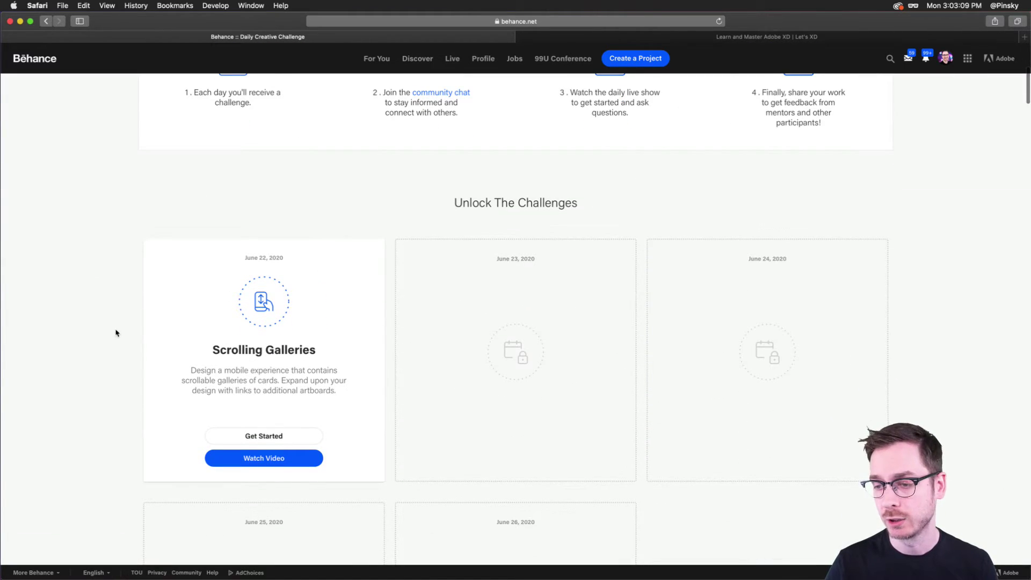
pyautogui.scroll(5, 176, 359)
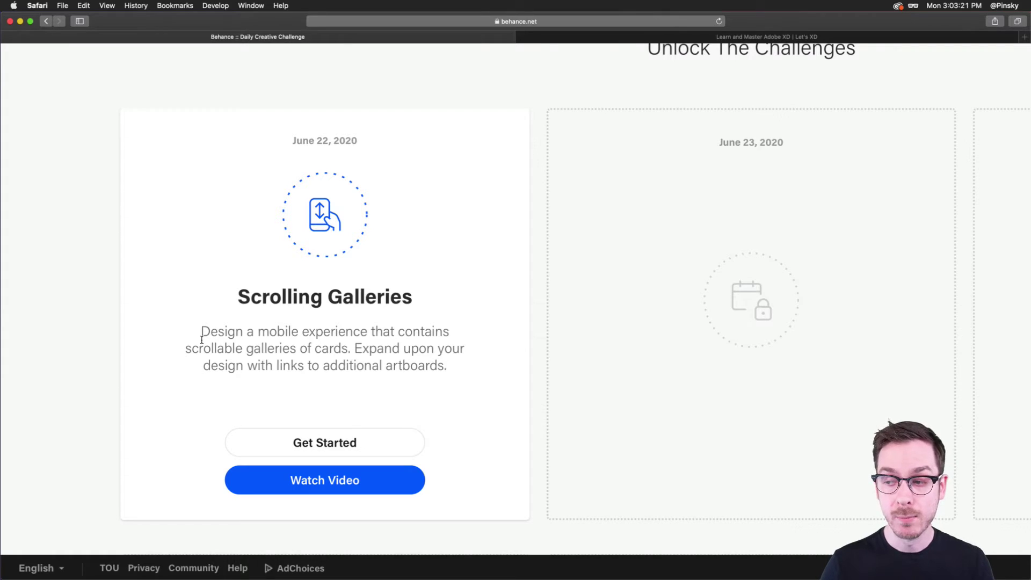
pyautogui.scroll(-1, 201, 339)
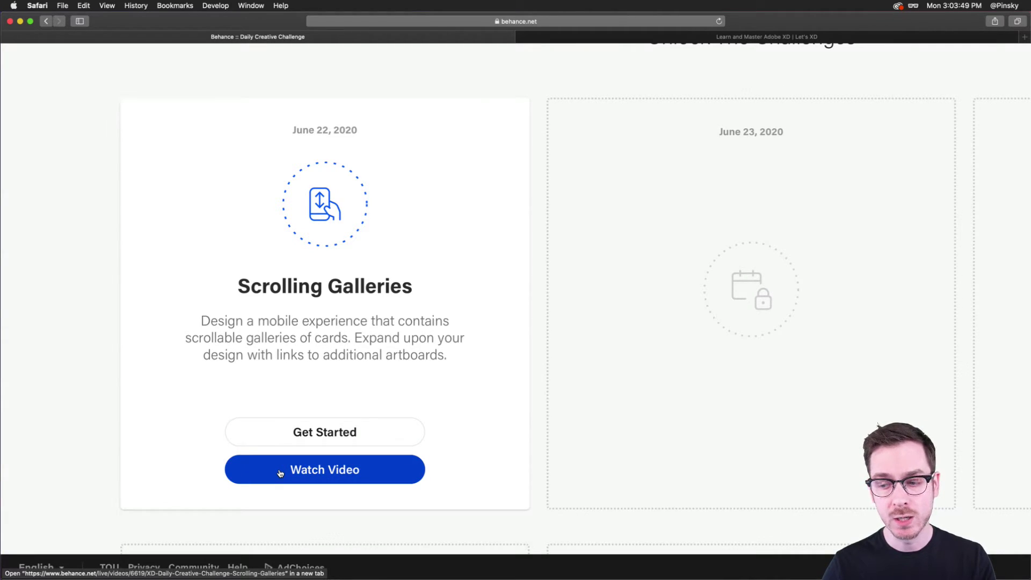
pyautogui.press('shift')
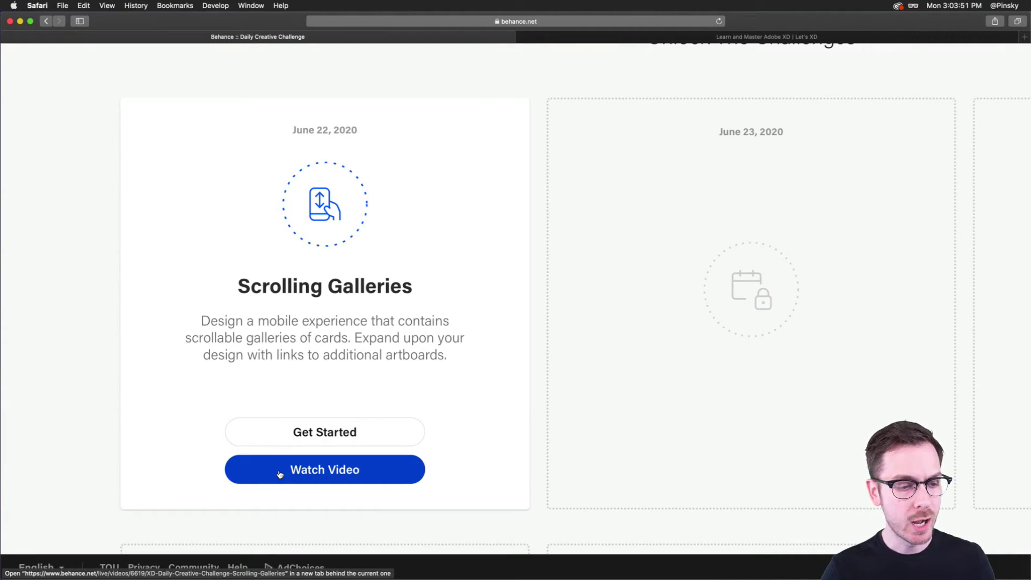
# Switch to Adobe XD and look over the Day 1 template from the header and Challenge Prompt down to the Resource Booklet.
pyautogui.press('super+Tab')
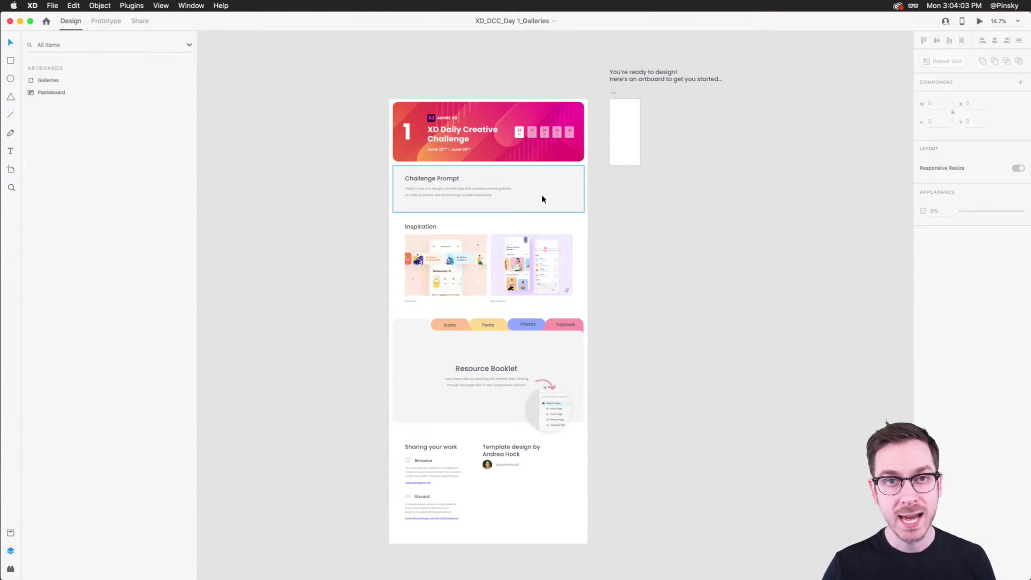
pyautogui.scroll(5, 506, 149)
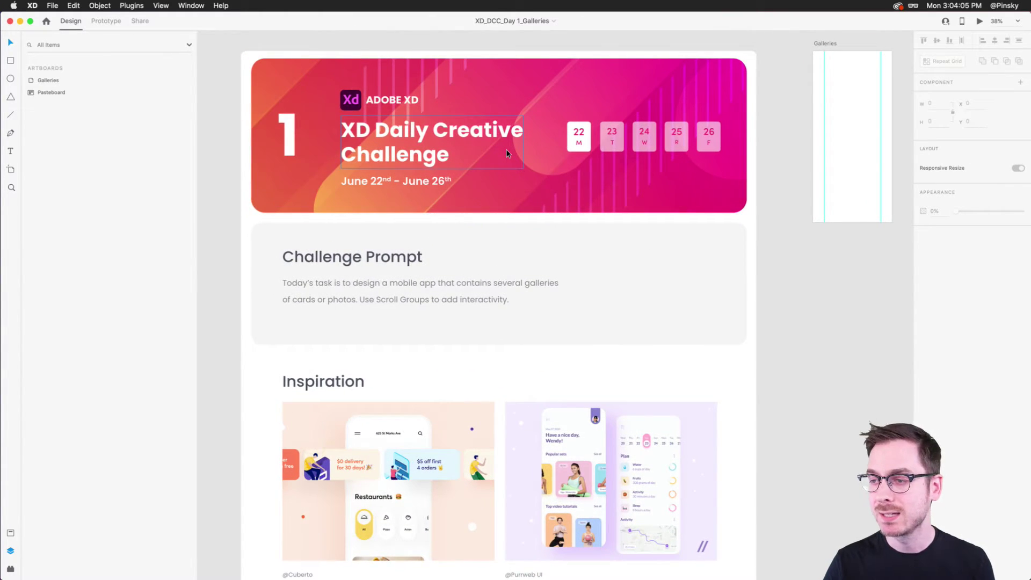
pyautogui.scroll(-3, 506, 150)
pyautogui.scroll(3, 506, 149)
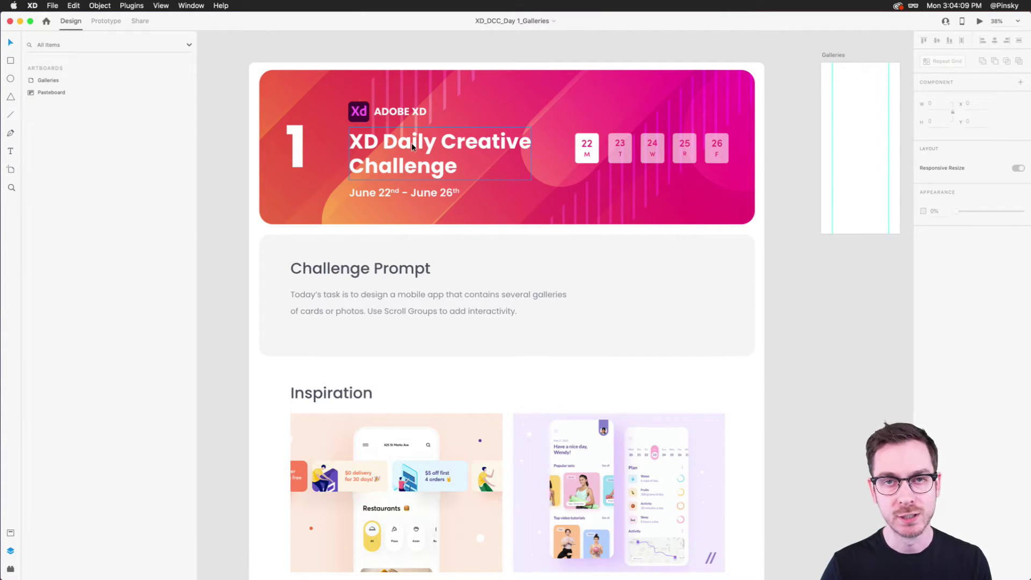
pyautogui.scroll(-5, 411, 143)
pyautogui.scroll(-4, 411, 143)
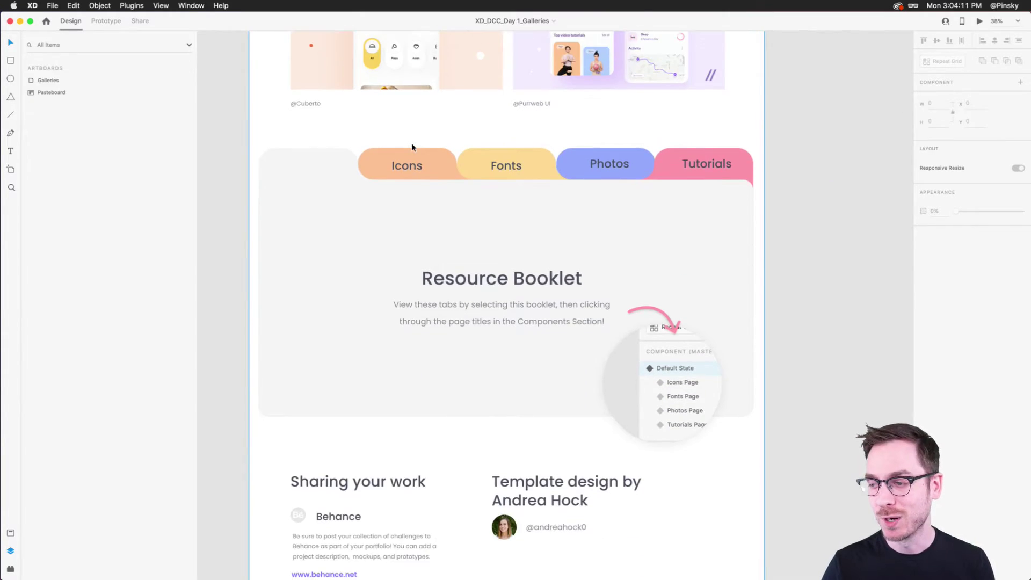
# Cycle the Resource Booklet component through its Icons, Fonts, Photos and Tutorials page states and return it to Default State.
pyautogui.click(443, 244)
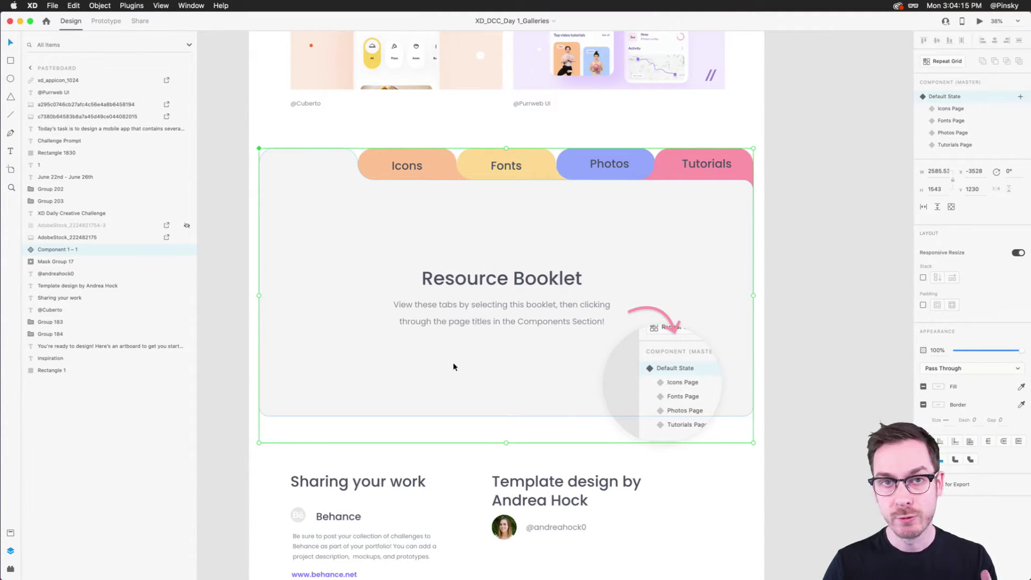
pyautogui.click(959, 108)
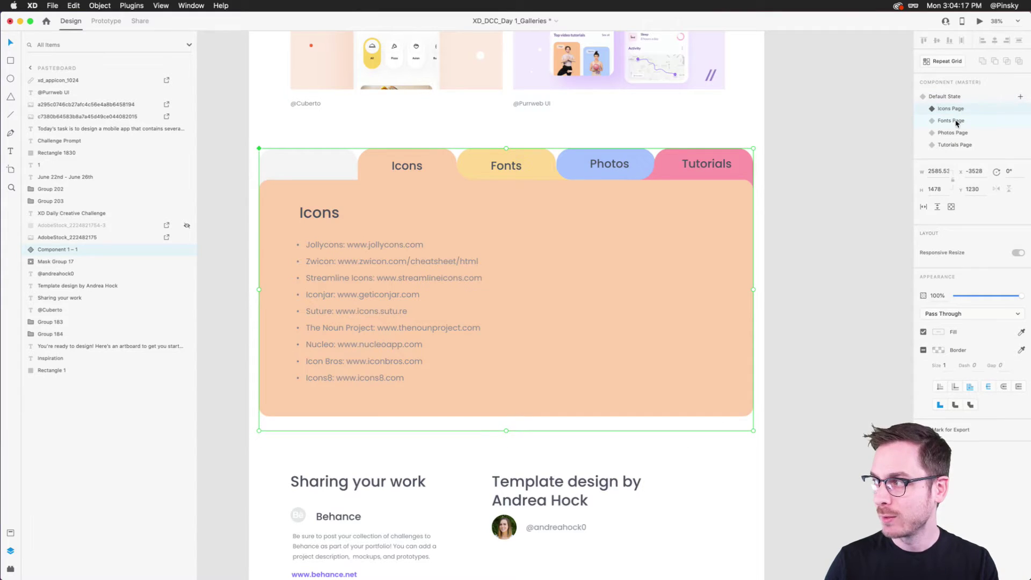
pyautogui.click(956, 121)
pyautogui.click(957, 133)
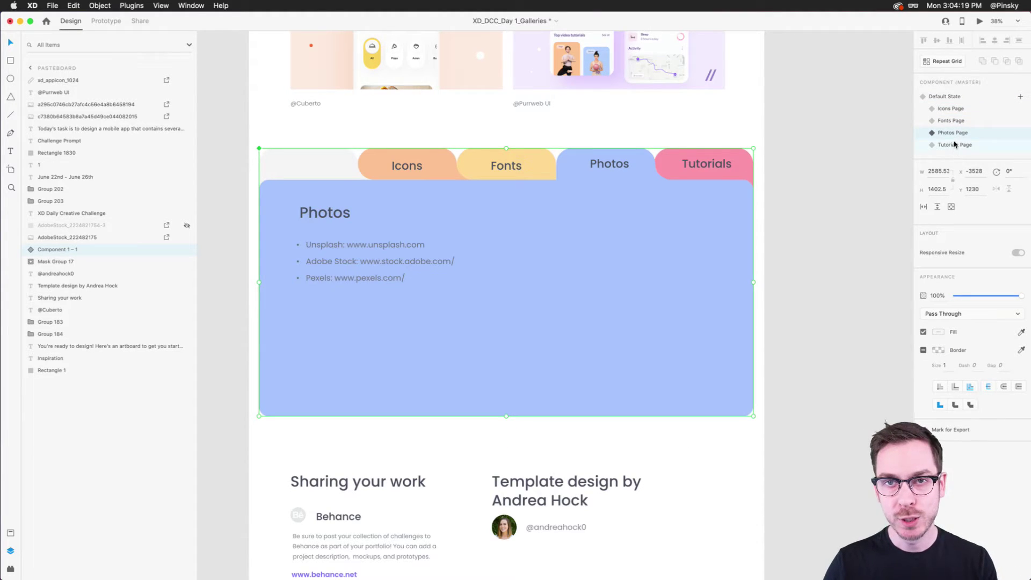
pyautogui.click(955, 144)
pyautogui.click(954, 97)
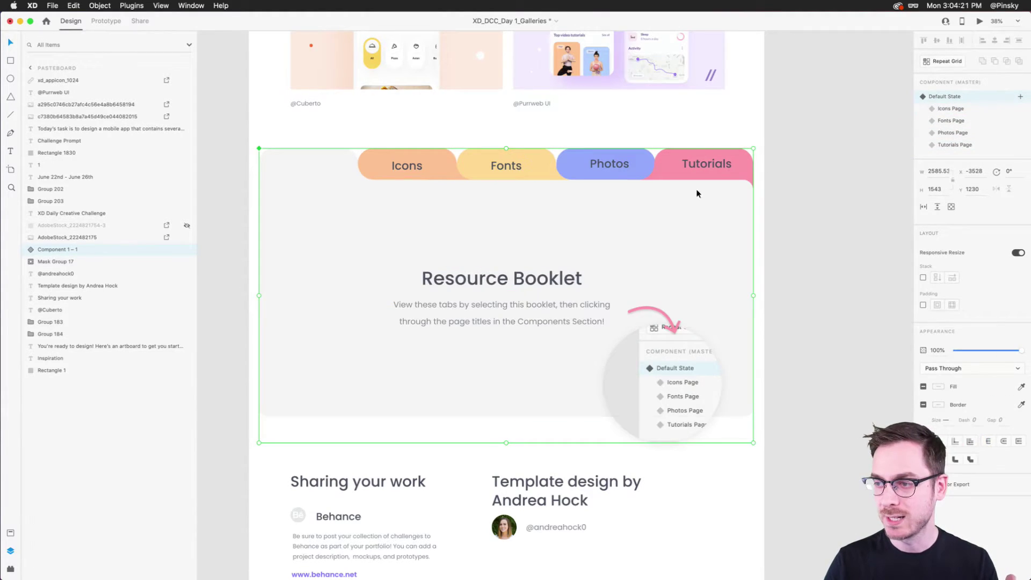
# Examine the template's work-sharing instructions, the blank Galleries artboard and the two Inspiration examples.
pyautogui.scroll(-3, 603, 237)
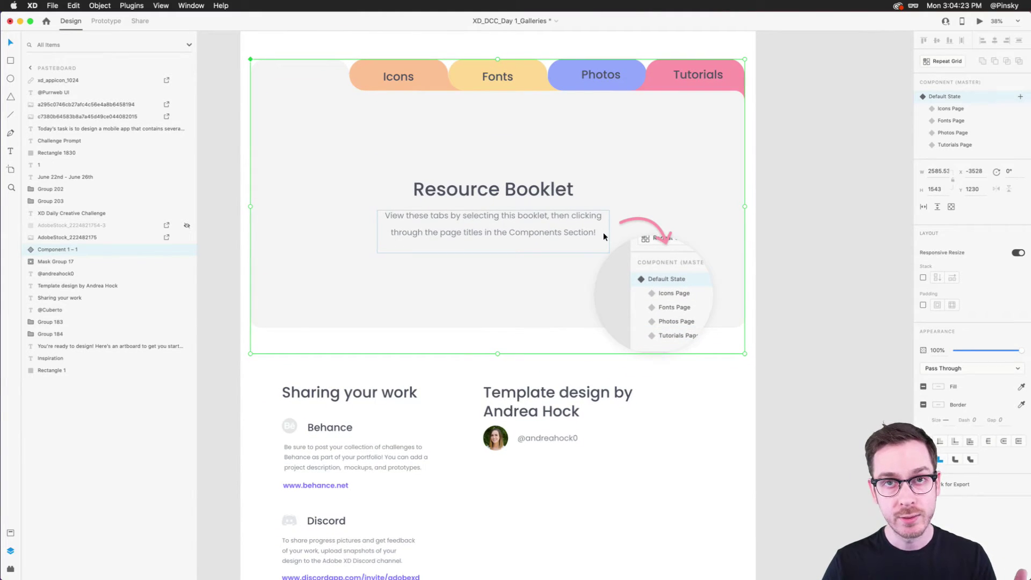
pyautogui.scroll(2, 604, 237)
pyautogui.scroll(-4, 603, 237)
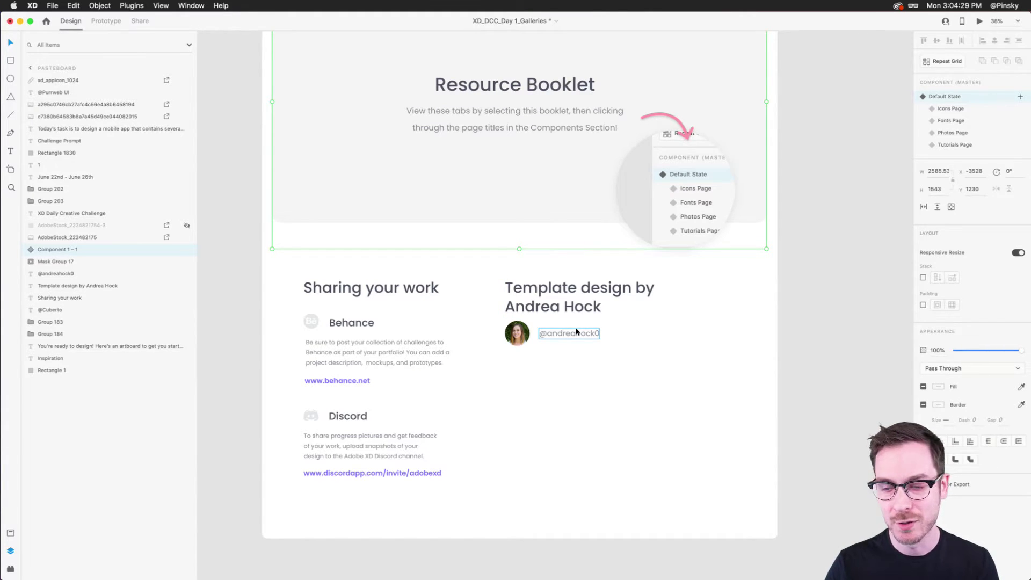
pyautogui.scroll(10, 576, 331)
pyautogui.hscroll(5, 576, 331)
pyautogui.scroll(5, 480, 194)
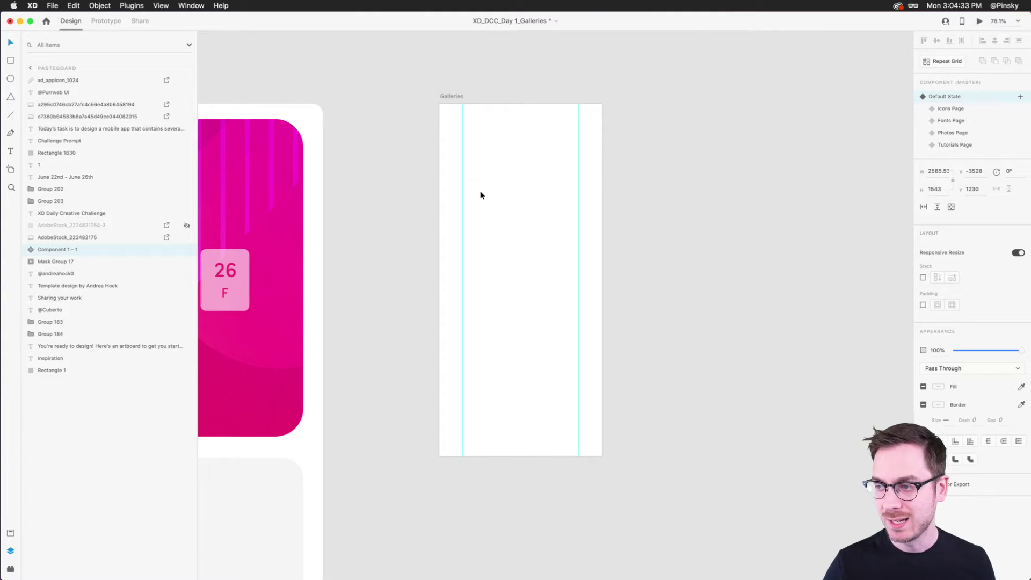
pyautogui.scroll(-10, 480, 194)
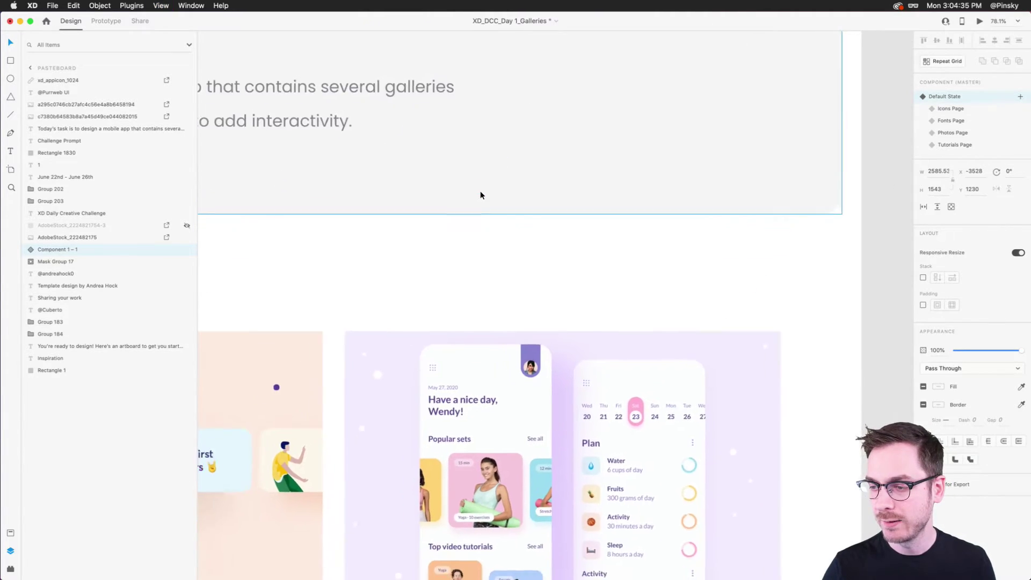
pyautogui.scroll(-3, 481, 195)
pyautogui.hscroll(-3, 481, 195)
pyautogui.scroll(-4, 498, 193)
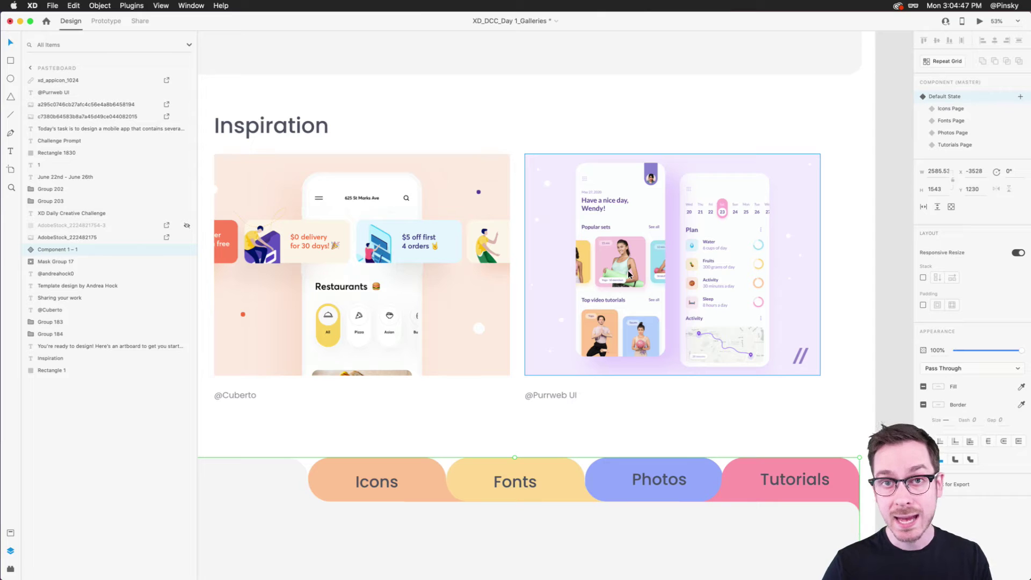
# Draw a 414 by 896 rectangle that covers the entire Galleries artboard.
pyautogui.scroll(4, 628, 273)
pyautogui.hscroll(3, 628, 274)
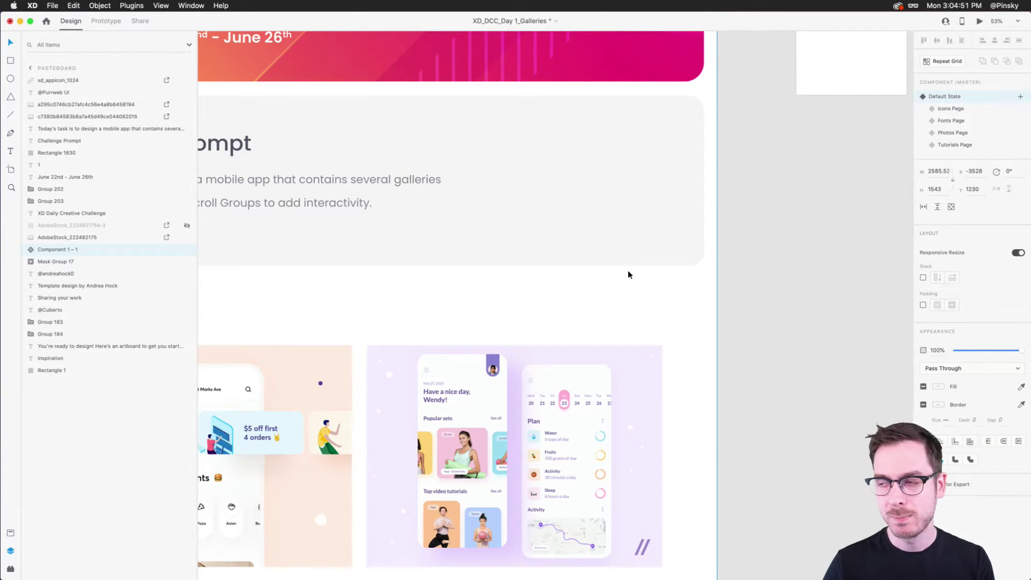
pyautogui.scroll(2, 627, 269)
pyautogui.scroll(-5, 627, 269)
pyautogui.scroll(4, 658, 151)
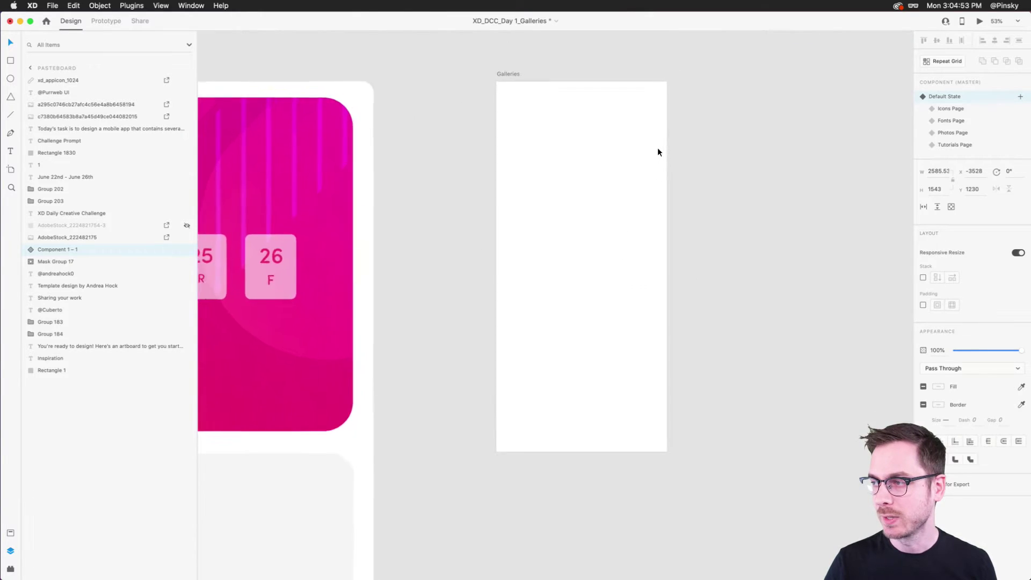
pyautogui.press('super+3')
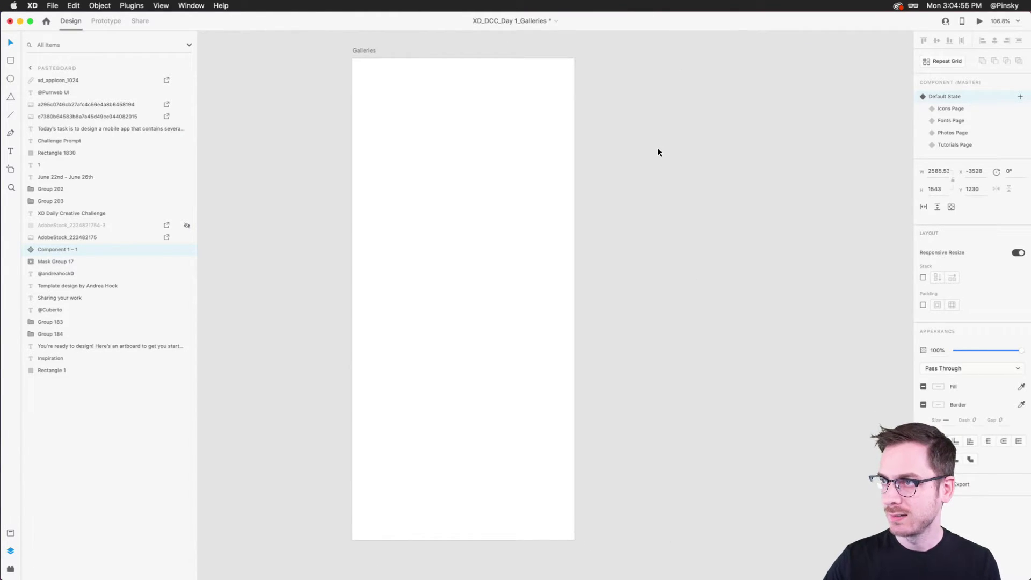
pyautogui.hscroll(-2, 658, 152)
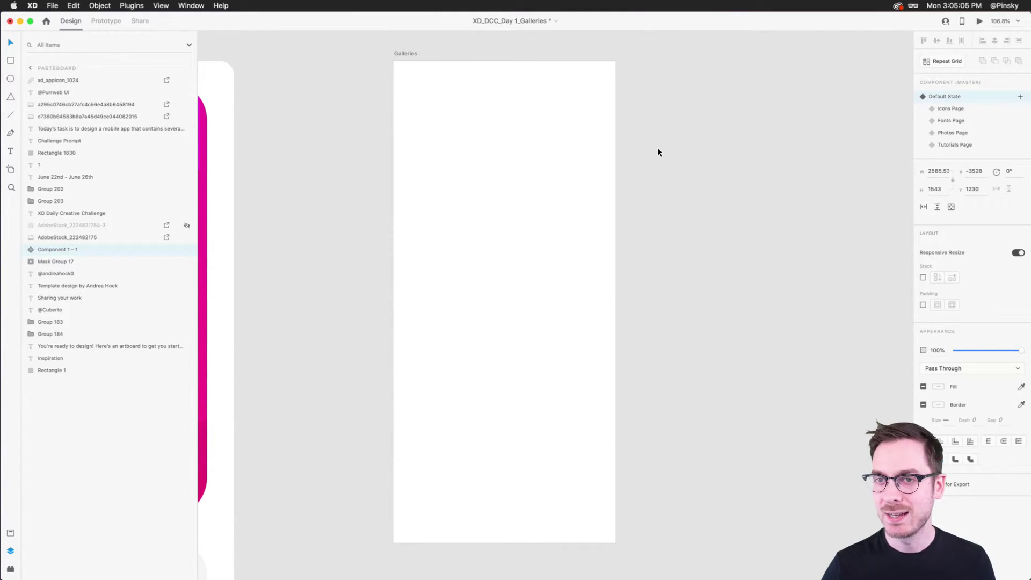
pyautogui.click(11, 60)
pyautogui.moveTo(395, 63); pyautogui.dragTo(606, 533)
pyautogui.moveTo(618, 544); pyautogui.dragTo(615, 543)
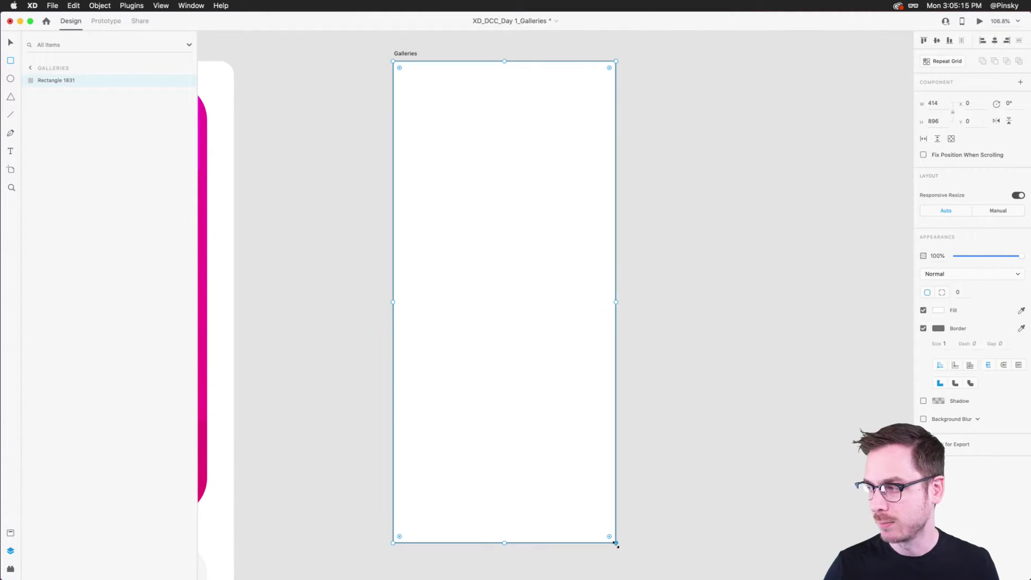
# Give the artboard-sized rectangle a light grey fill and remove its border.
pyautogui.click(937, 310)
pyautogui.moveTo(828, 268); pyautogui.dragTo(809, 271)
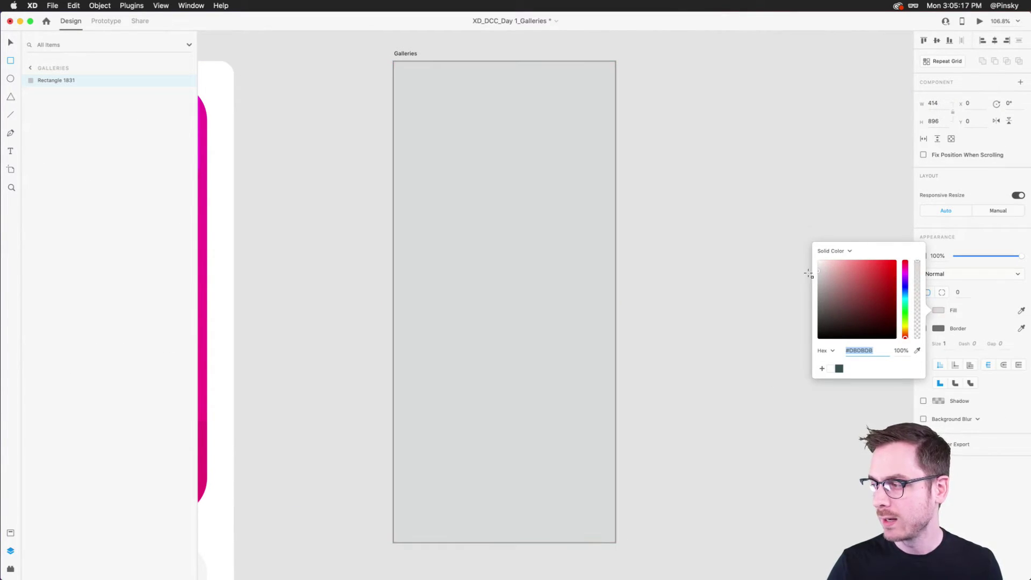
pyautogui.click(923, 328)
pyautogui.click(922, 328)
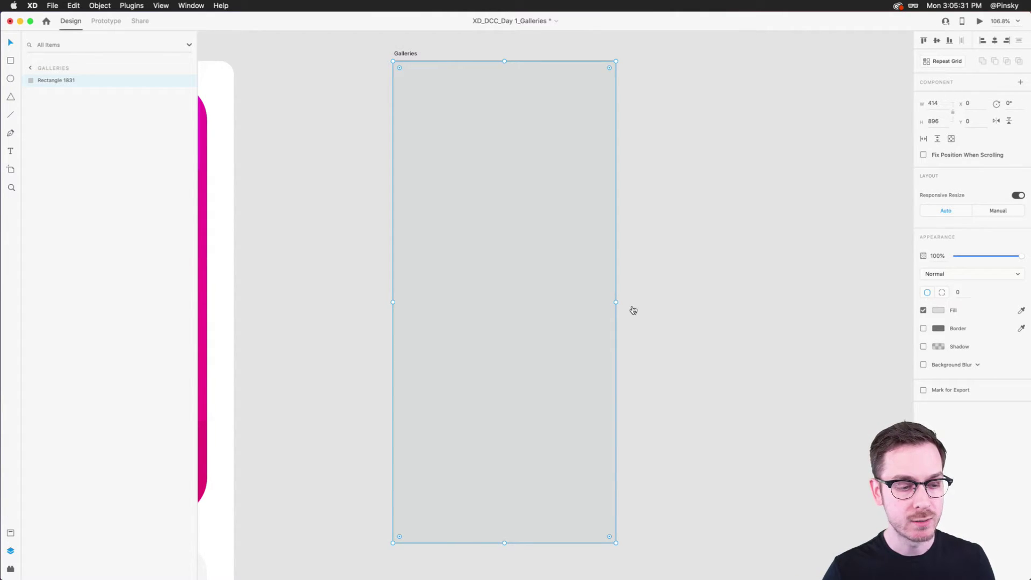
# Switch to Finder and preview AdobeStock_210829812.jpeg, the pink scoops pattern, in the Ice Cream folder.
pyautogui.press('super+Tab')
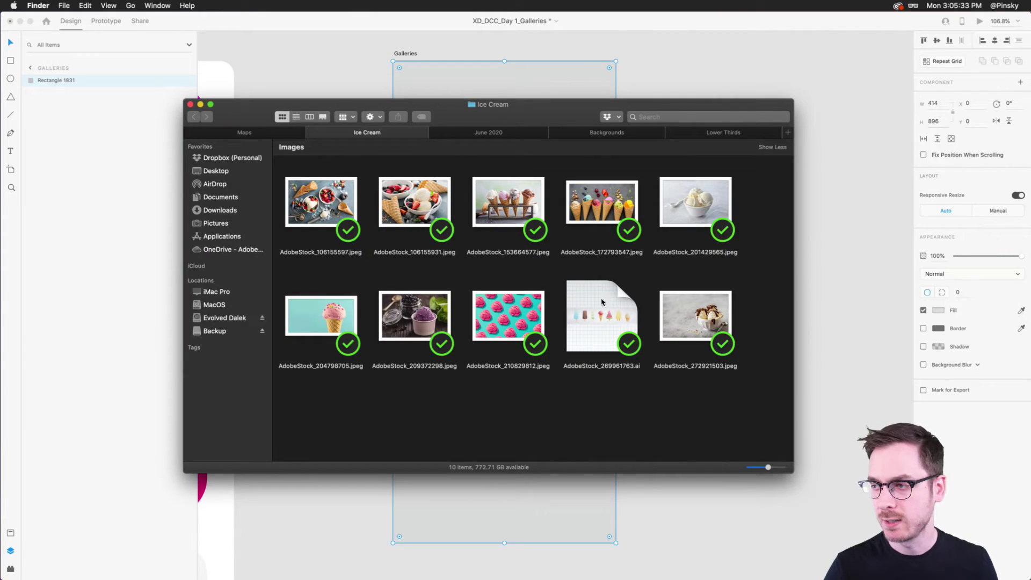
pyautogui.click(350, 230)
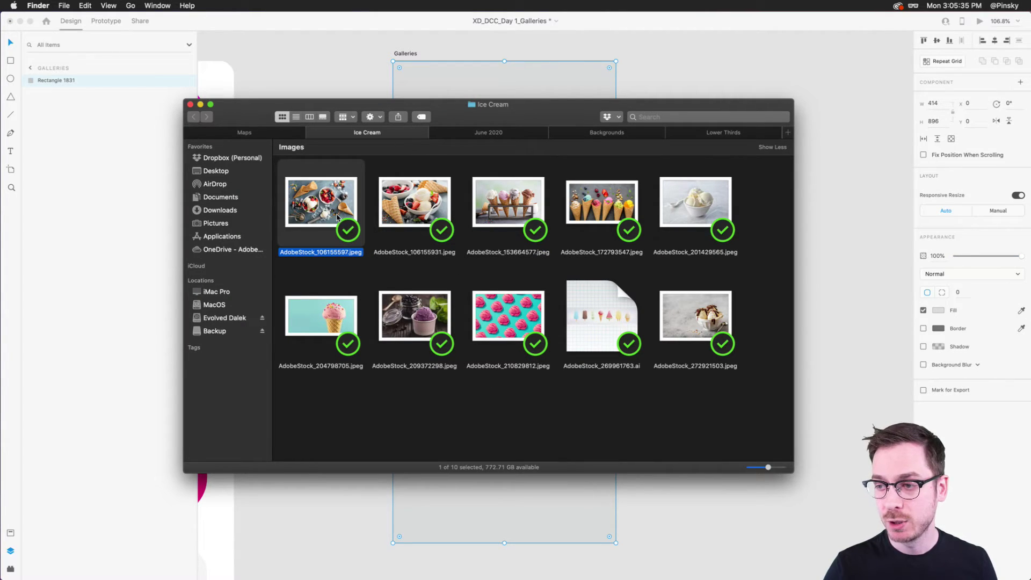
pyautogui.click(411, 210)
pyautogui.click(500, 291)
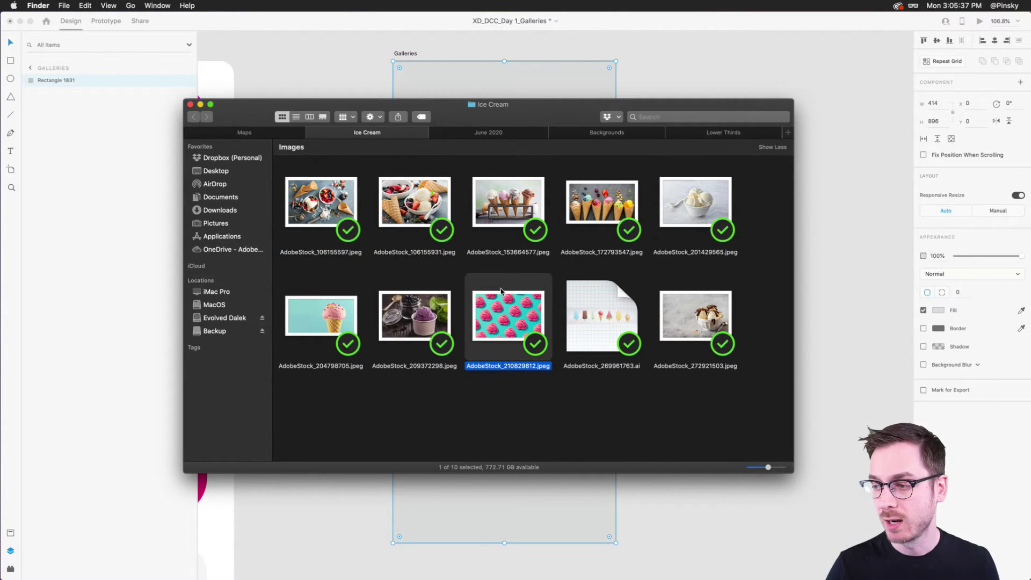
pyautogui.press('space')
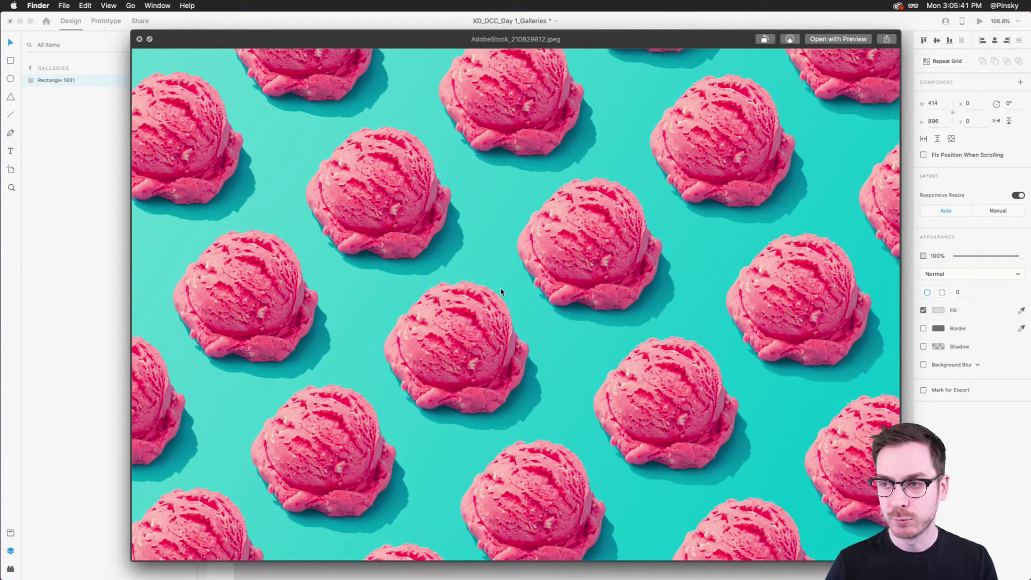
# Fill the artboard-sized rectangle with AdobeStock_210829812.jpeg and shorten it to a header image about 314 high.
pyautogui.press('space')
pyautogui.moveTo(501, 294); pyautogui.dragTo(471, 196)
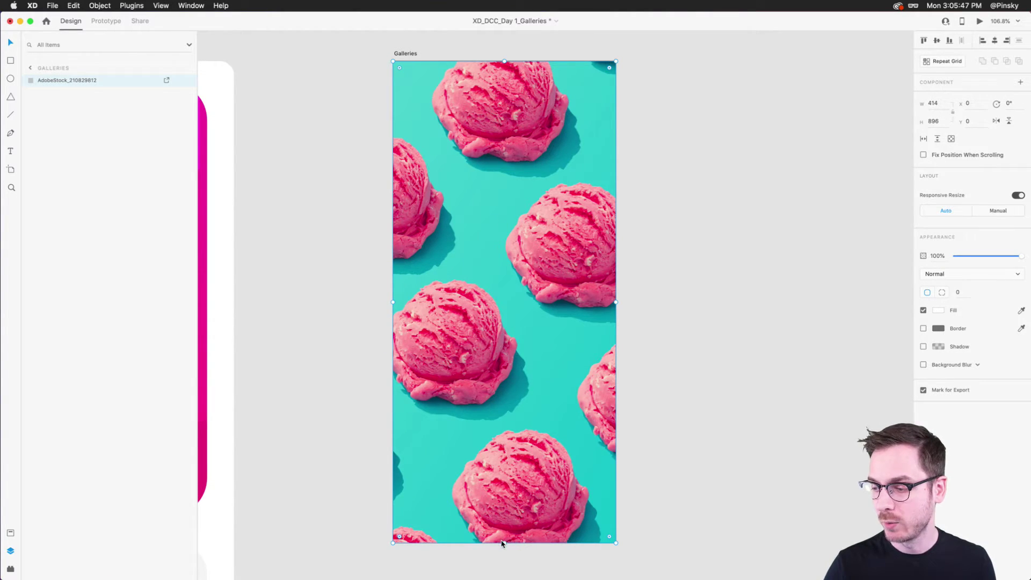
pyautogui.moveTo(504, 542); pyautogui.dragTo(504, 255)
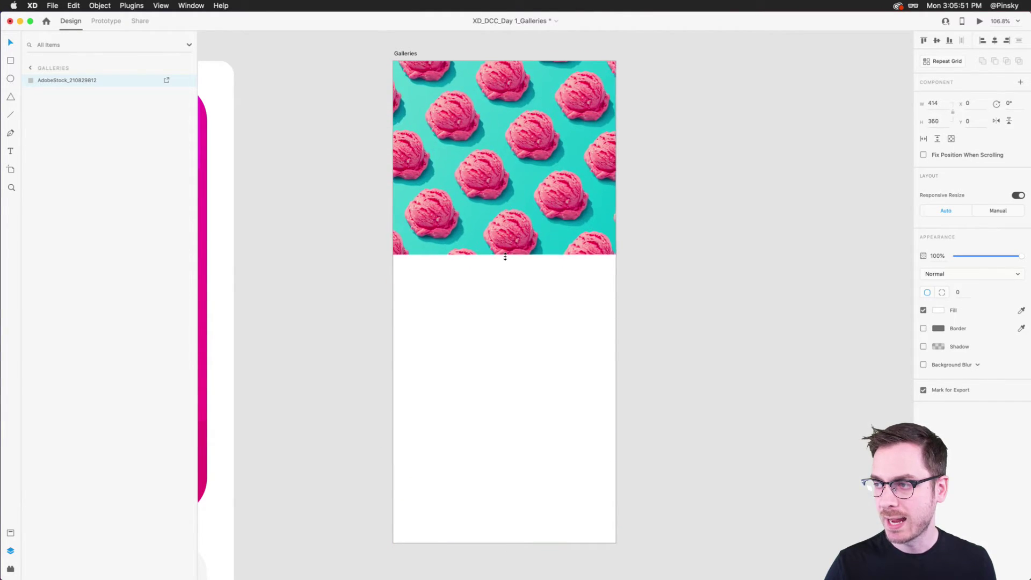
pyautogui.doubleClick(502, 159)
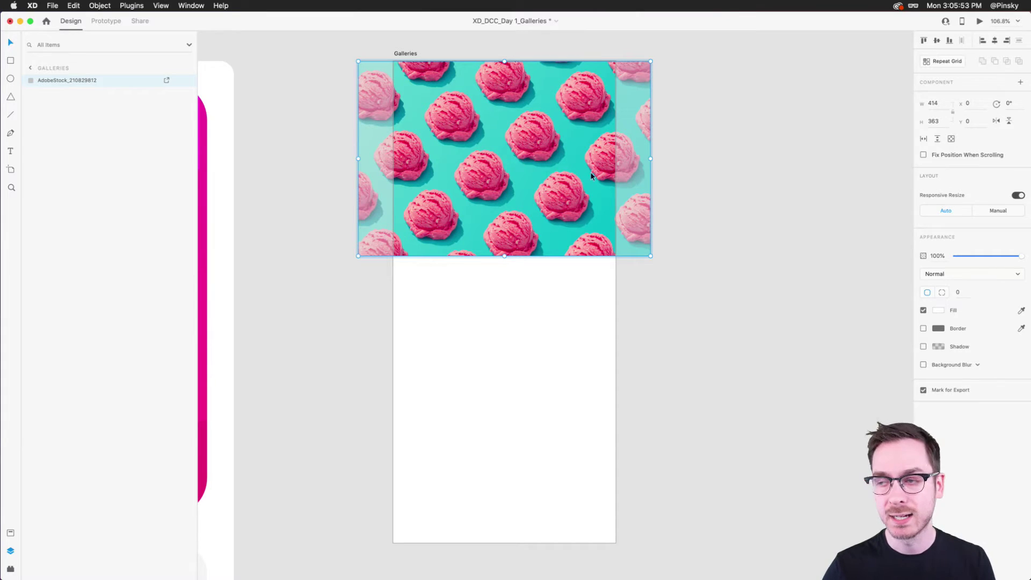
pyautogui.click(701, 192)
pyautogui.click(521, 179)
pyautogui.moveTo(504, 256); pyautogui.dragTo(503, 231)
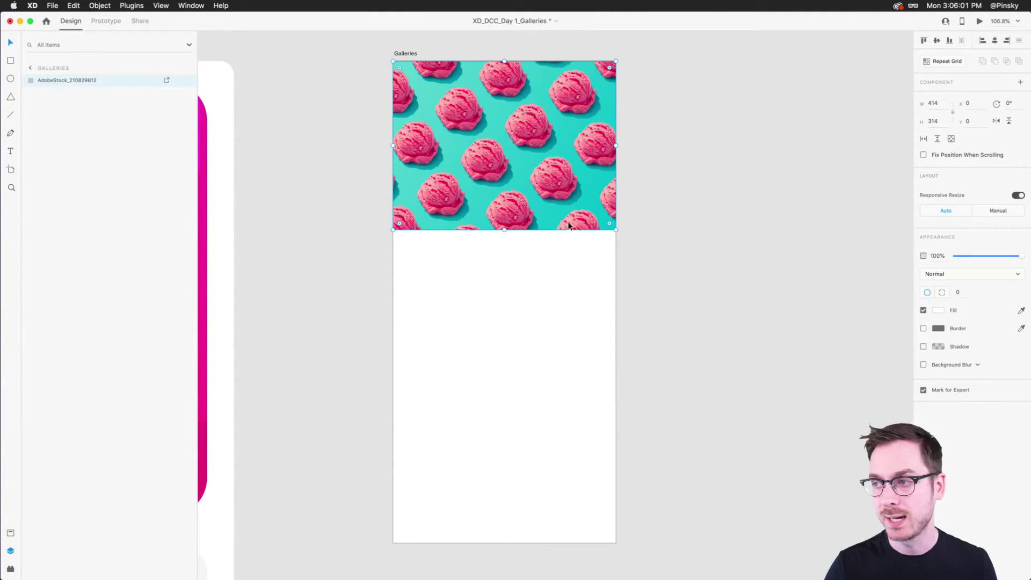
# Draw a borderless full-width rectangle about 414 by 657 at Y 144, overlapping the lower part of the header image.
pyautogui.click(10, 62)
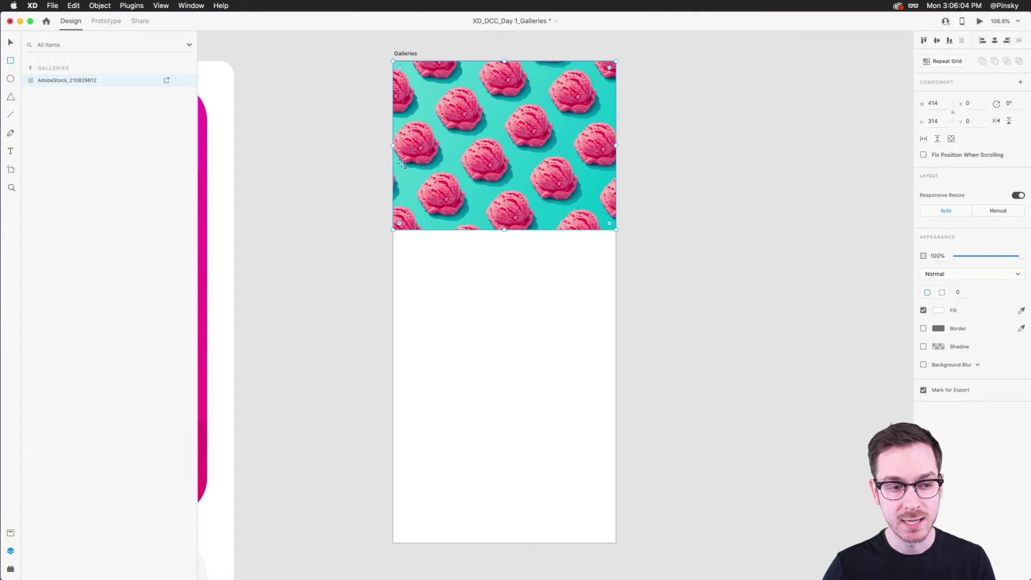
pyautogui.click(616, 144)
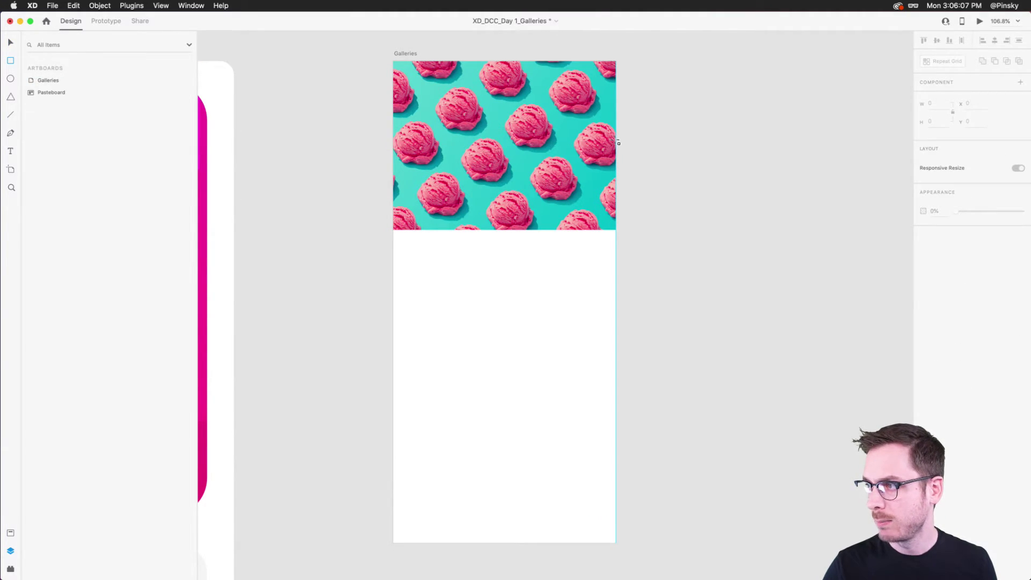
pyautogui.moveTo(616, 141); pyautogui.dragTo(394, 495)
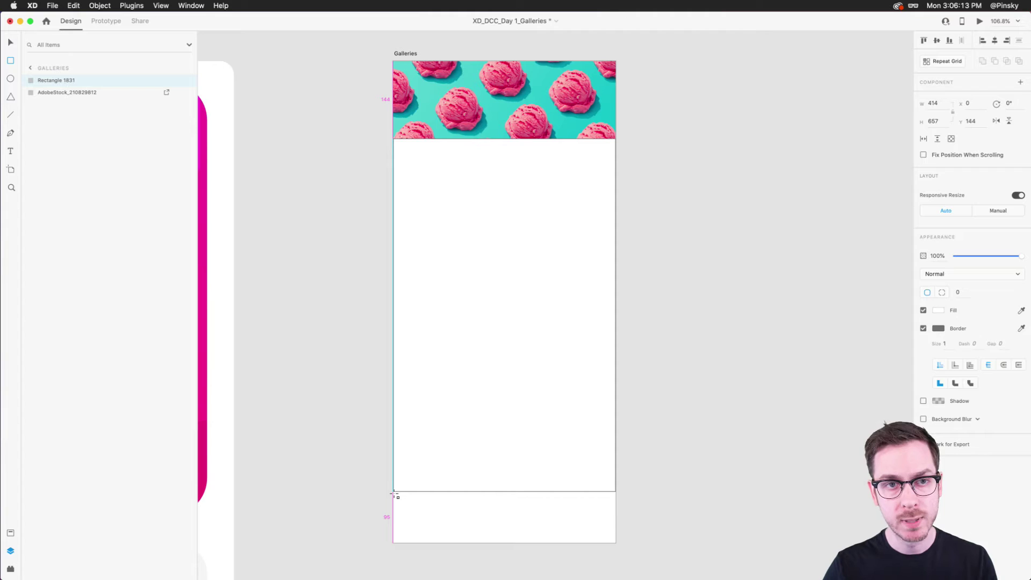
pyautogui.moveTo(395, 495); pyautogui.dragTo(393, 492)
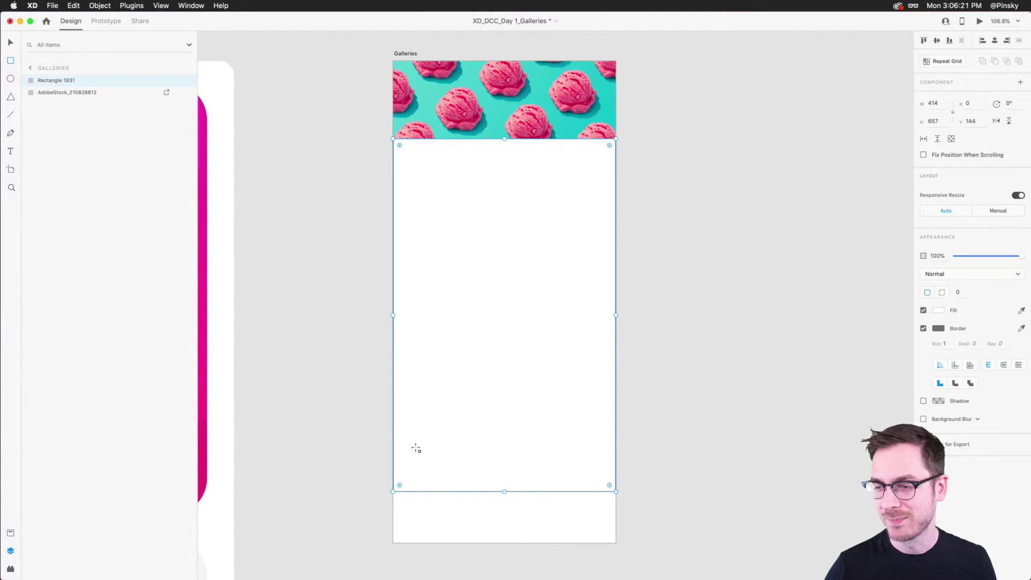
pyautogui.click(9, 43)
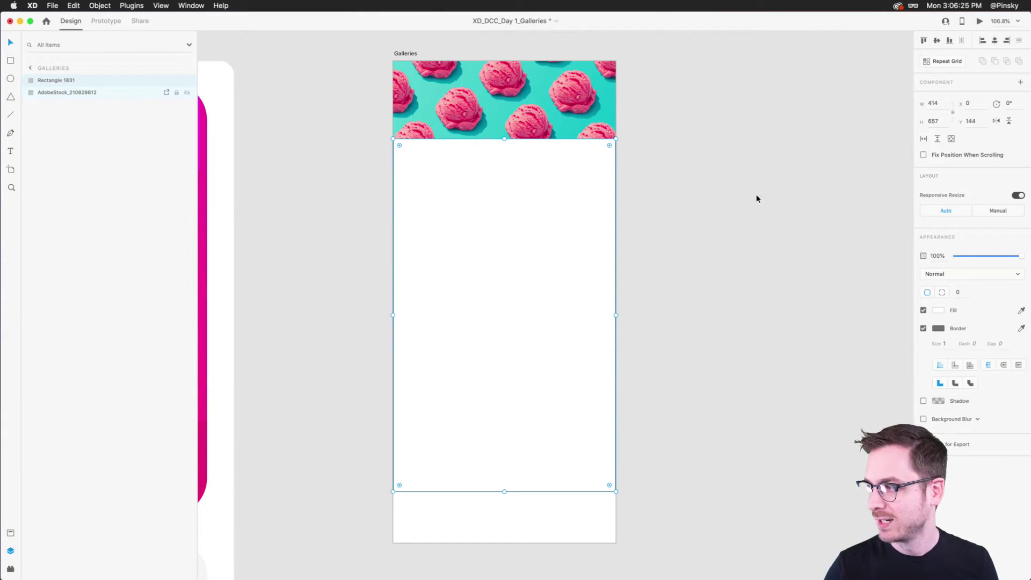
pyautogui.click(923, 328)
pyautogui.click(399, 142)
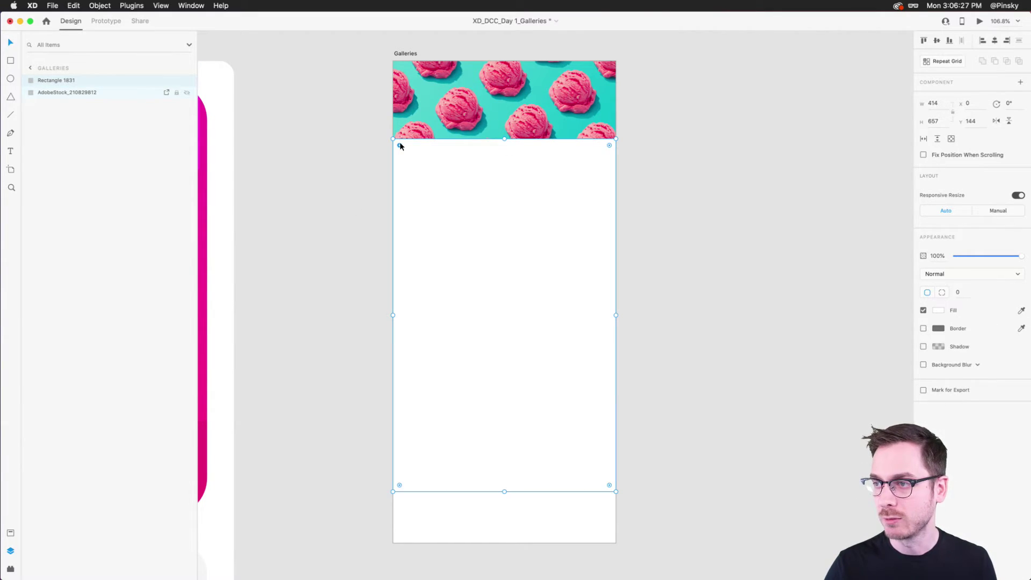
# Give the 414 by 657 panel a light blue-grey fill, #E7ECF0.
pyautogui.click(938, 310)
pyautogui.click(820, 264)
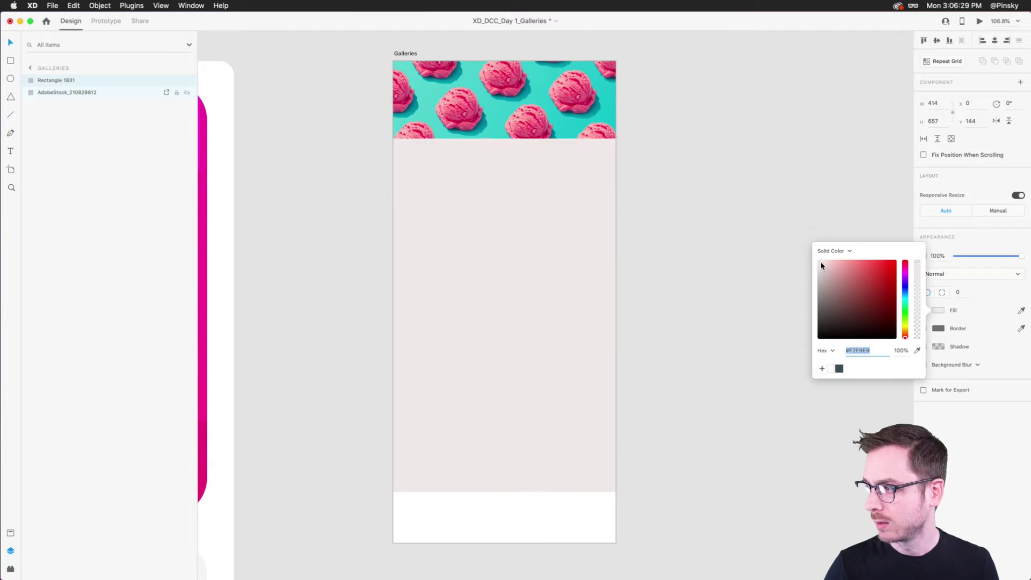
pyautogui.click(904, 291)
pyautogui.click(822, 266)
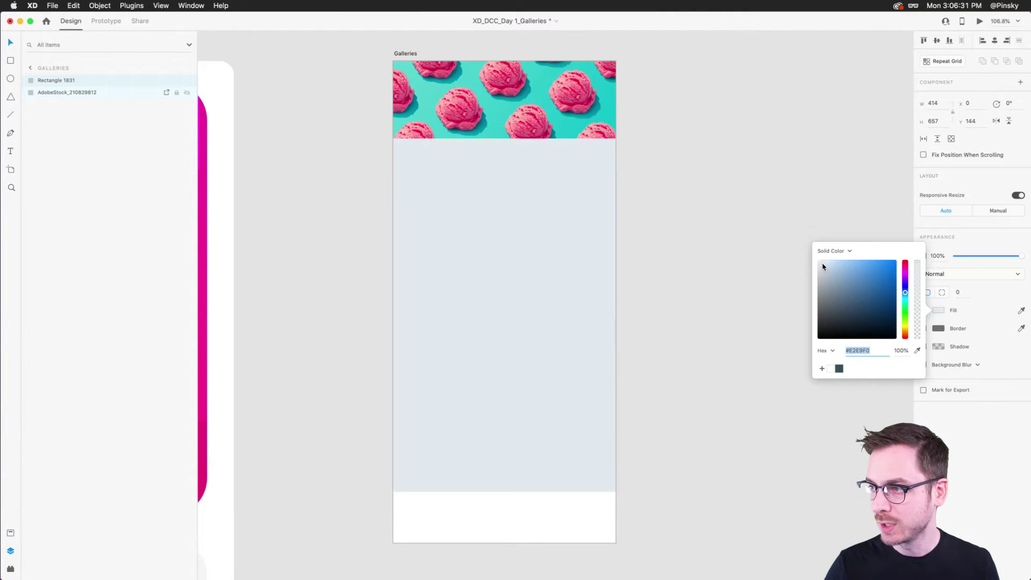
pyautogui.moveTo(822, 266); pyautogui.dragTo(821, 265)
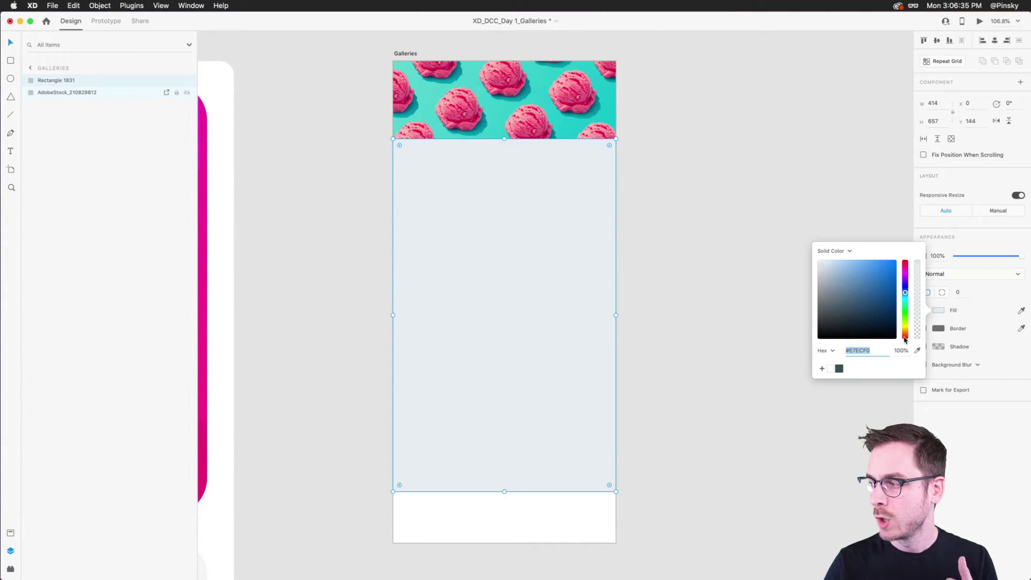
pyautogui.click(929, 374)
# Try filling the panel with the teal sampled from the header photo, and undo it.
pyautogui.click(1021, 310)
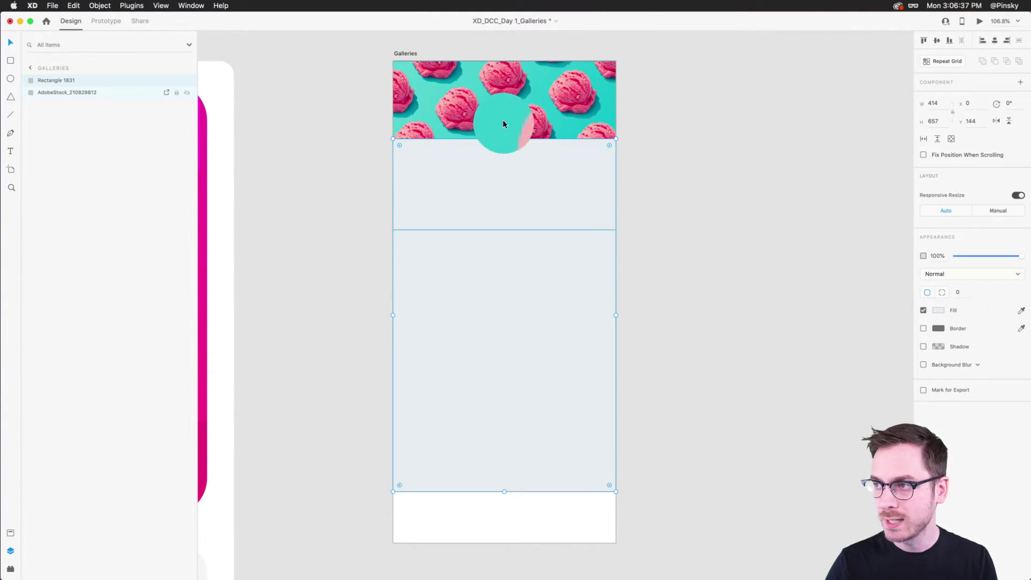
pyautogui.click(499, 118)
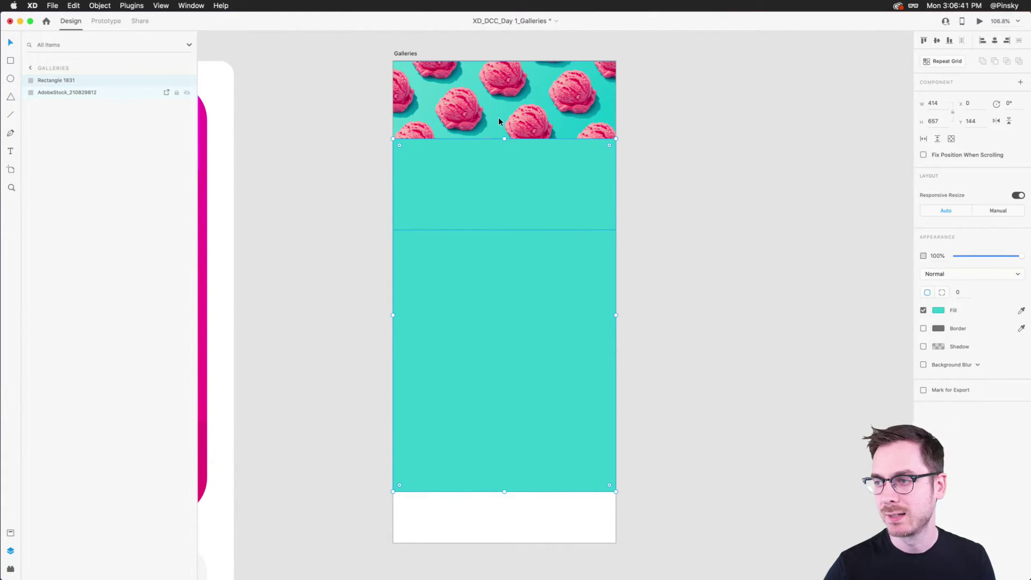
pyautogui.press('super+z')
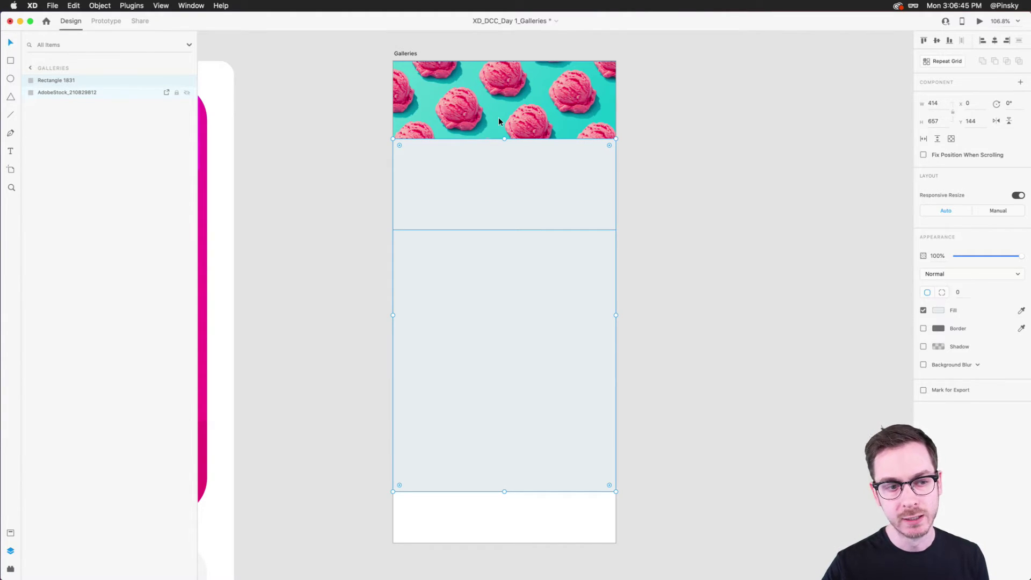
# Round the panel's left corners individually, the top-left to a radius of about 66 and the bottom-left to about 32.
pyautogui.moveTo(400, 145); pyautogui.dragTo(428, 171)
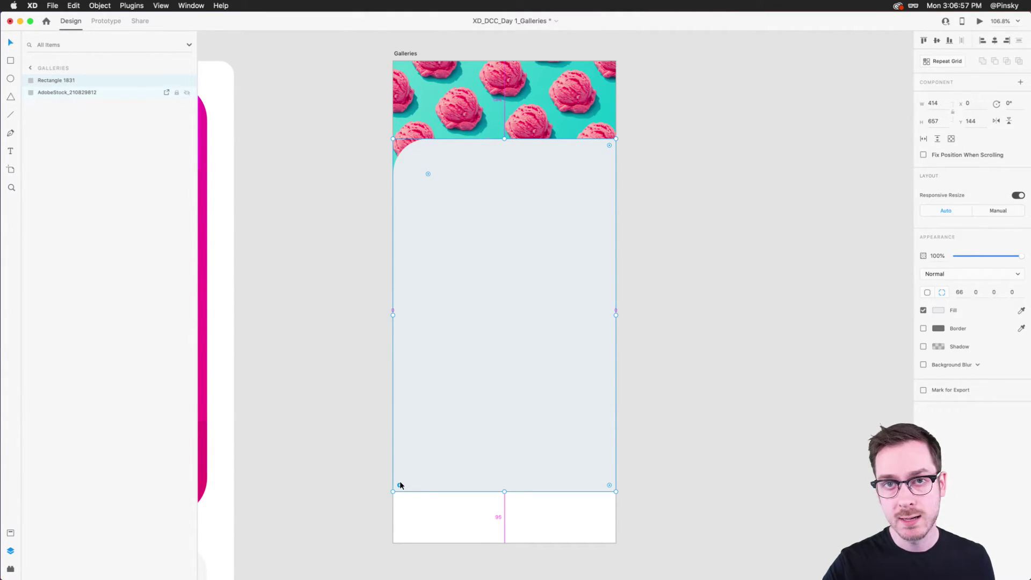
pyautogui.moveTo(399, 484); pyautogui.dragTo(411, 473)
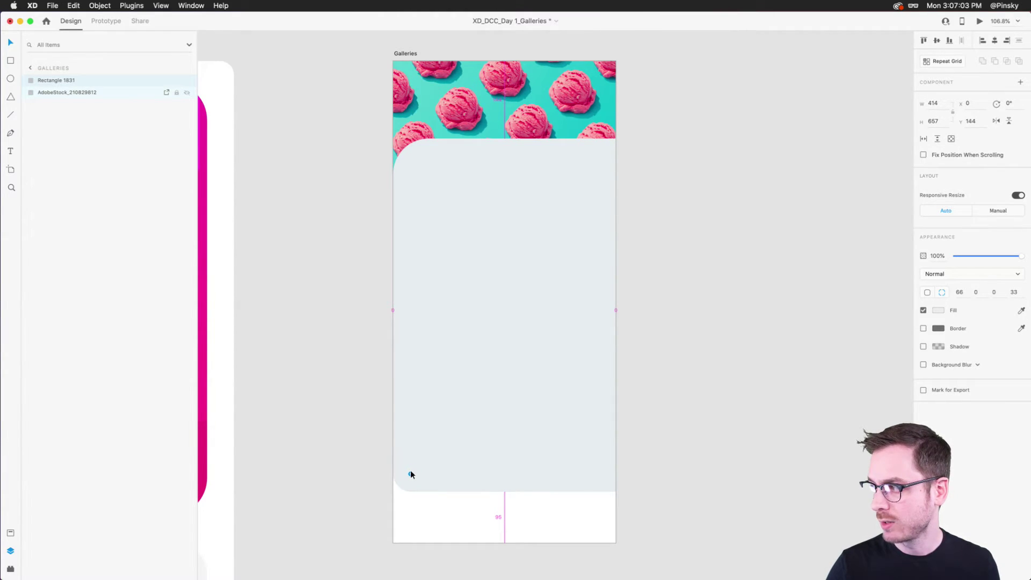
pyautogui.moveTo(409, 474); pyautogui.dragTo(409, 474)
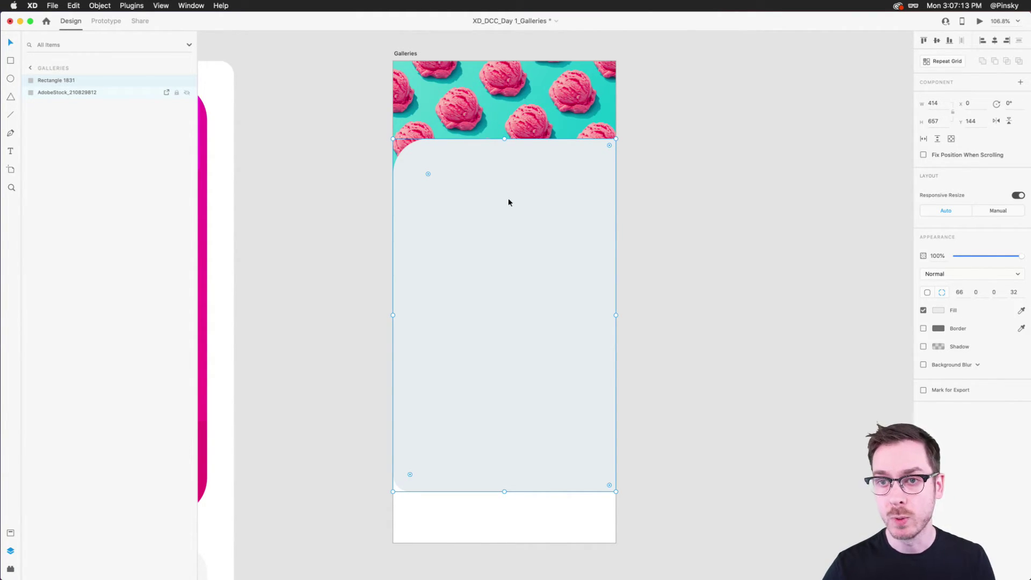
# Add a text object reading "Ice Cream" on the panel.
pyautogui.click(10, 151)
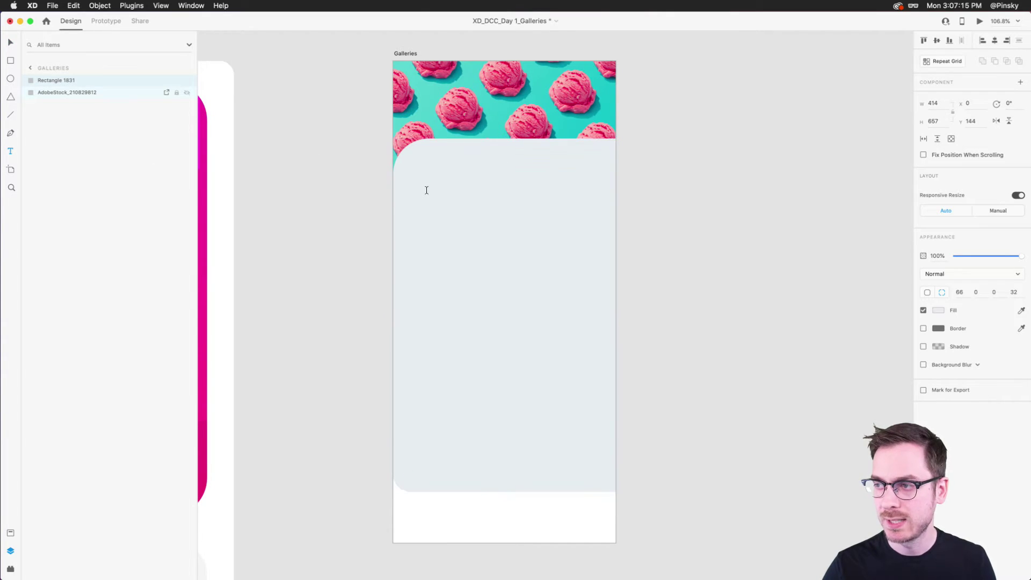
pyautogui.click(427, 190)
pyautogui.write('Ice')
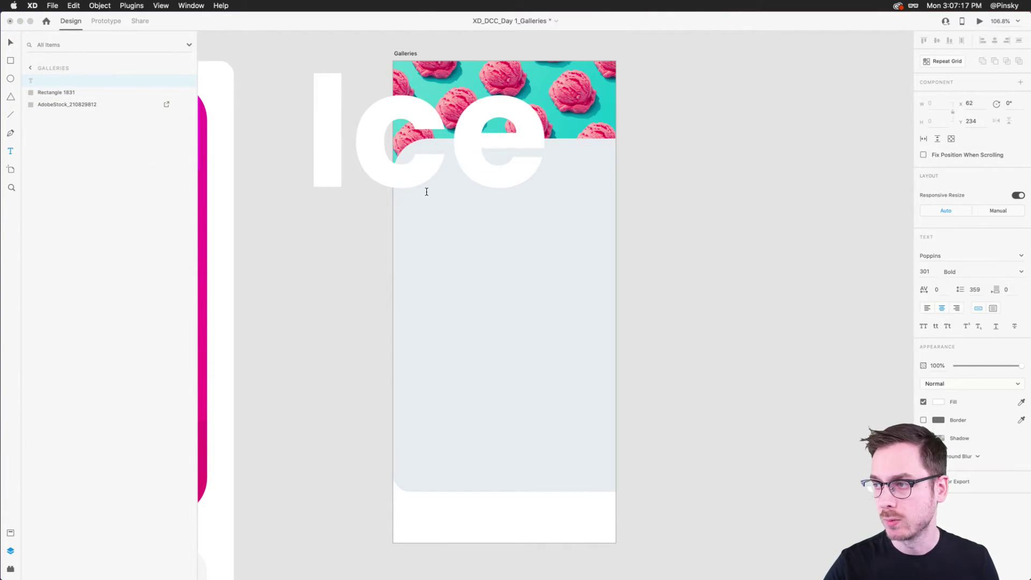
pyautogui.press('Escape')
pyautogui.write('Cream')
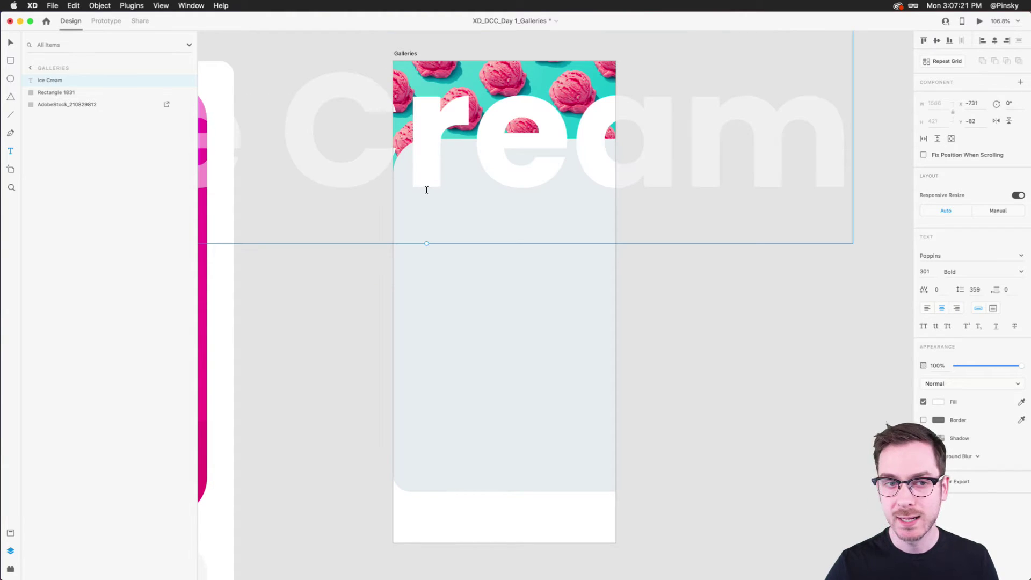
pyautogui.press('Escape')
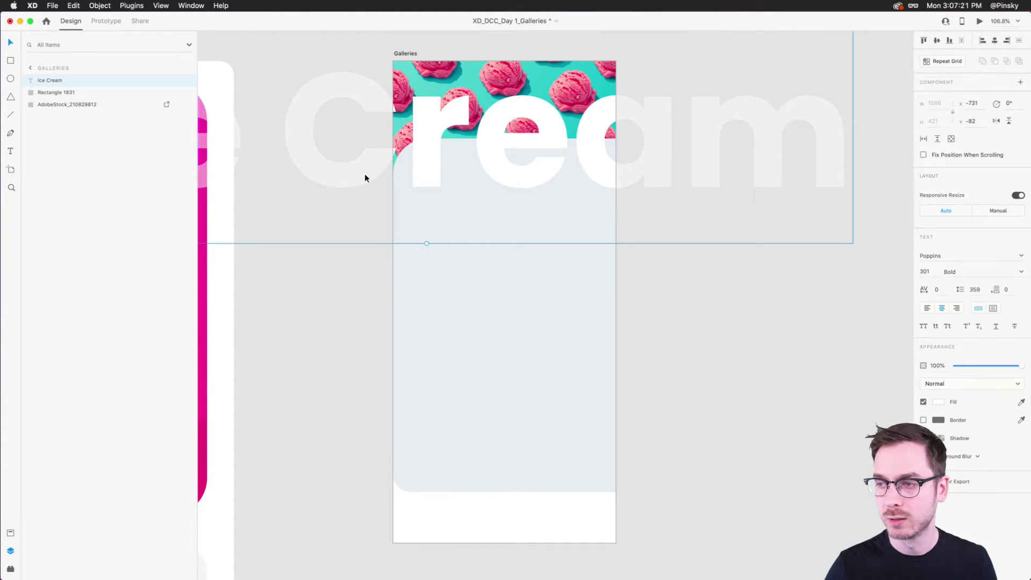
# Shrink the Ice Cream title to about size 37 in the panel's upper-left area and colour it with the pink sampled from the scoops.
pyautogui.moveTo(428, 244); pyautogui.dragTo(442, 204)
pyautogui.moveTo(495, 225); pyautogui.dragTo(469, 173)
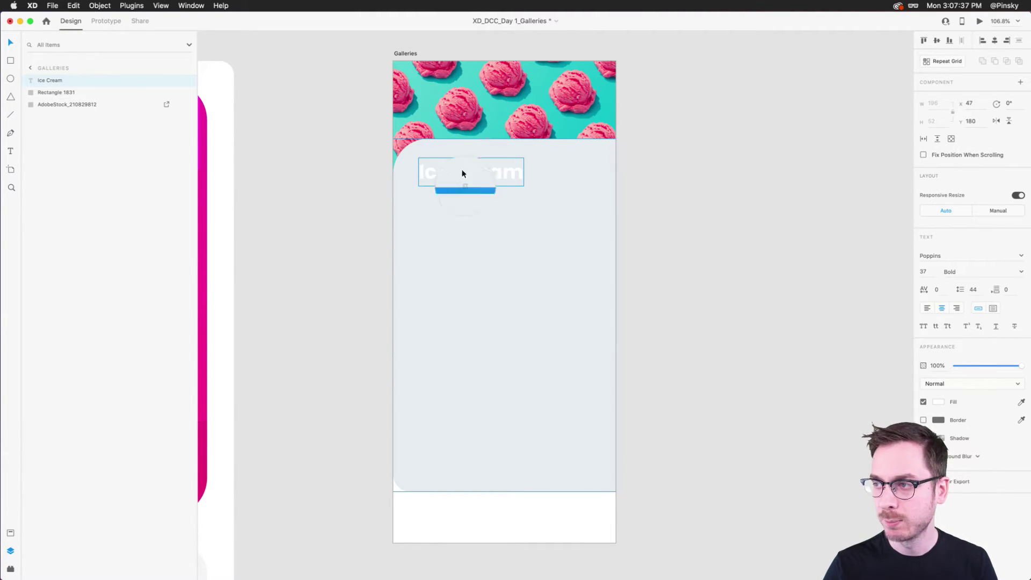
pyautogui.click(455, 101)
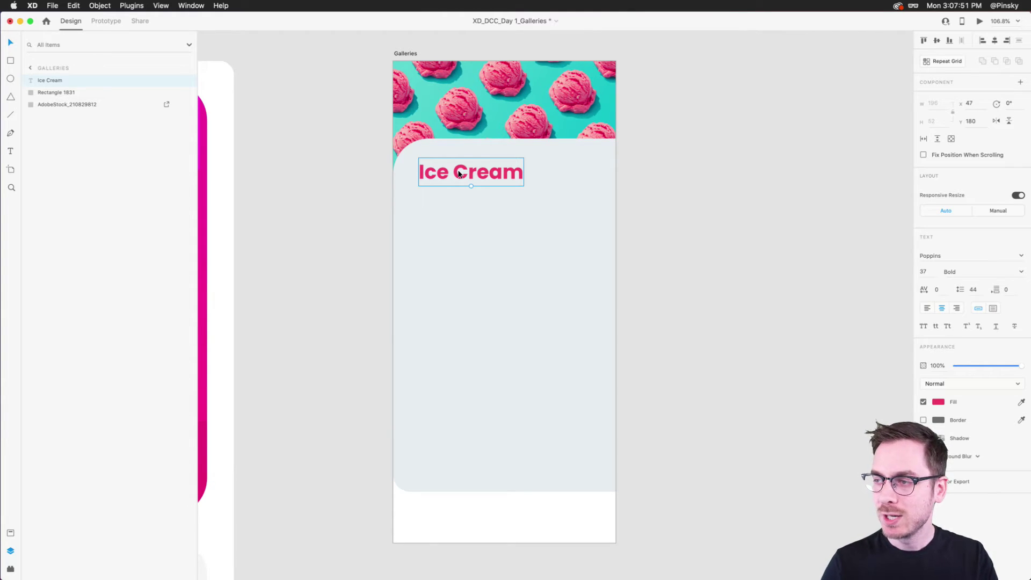
# Restyle the Ice Cream title as left-aligned Dunbar Low Medium at about size 47, placed at about X 42, Y 174.
pyautogui.click(955, 254)
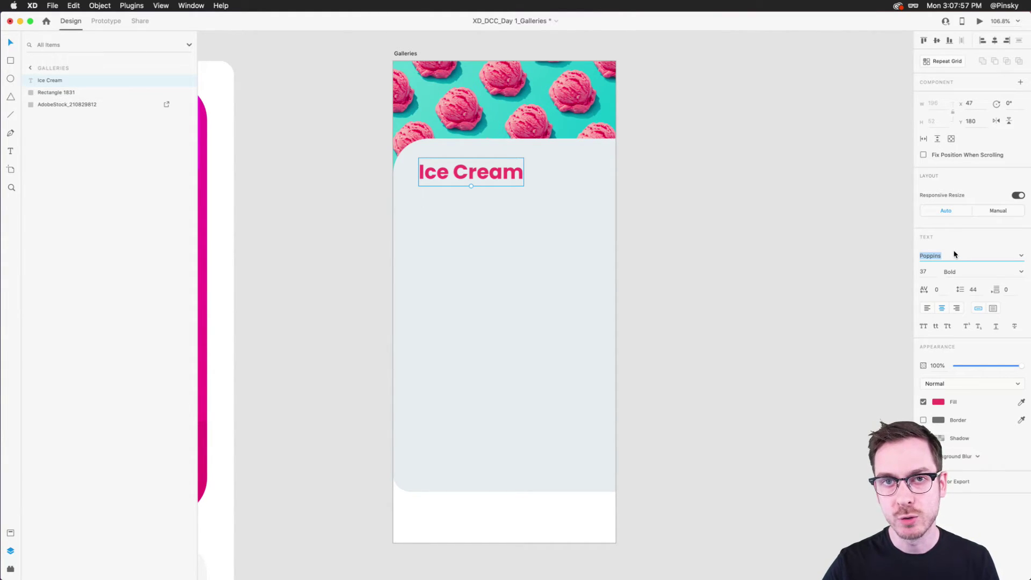
pyautogui.write('Dunbar Low')
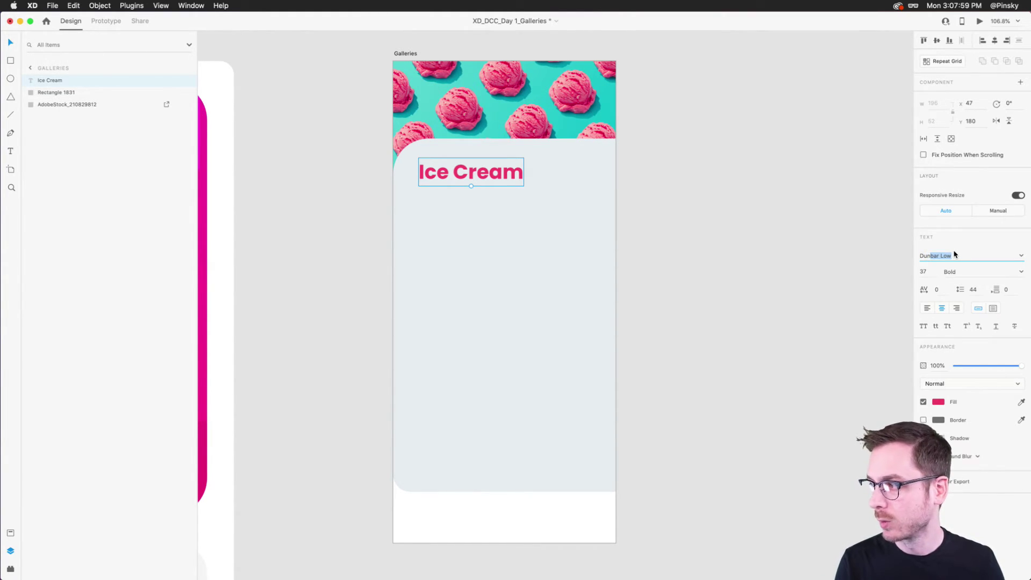
pyautogui.press('Return')
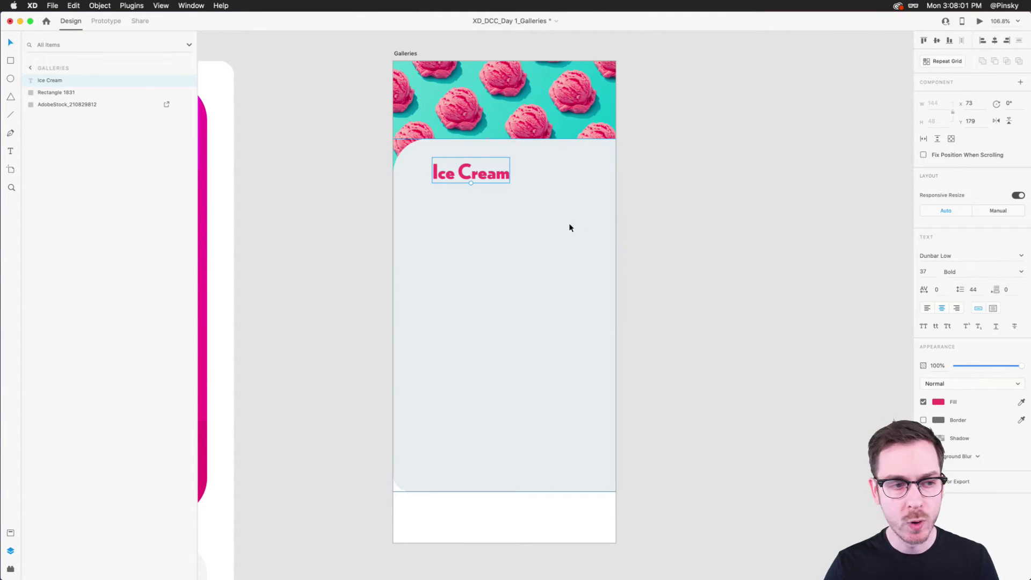
pyautogui.click(1021, 272)
pyautogui.click(978, 290)
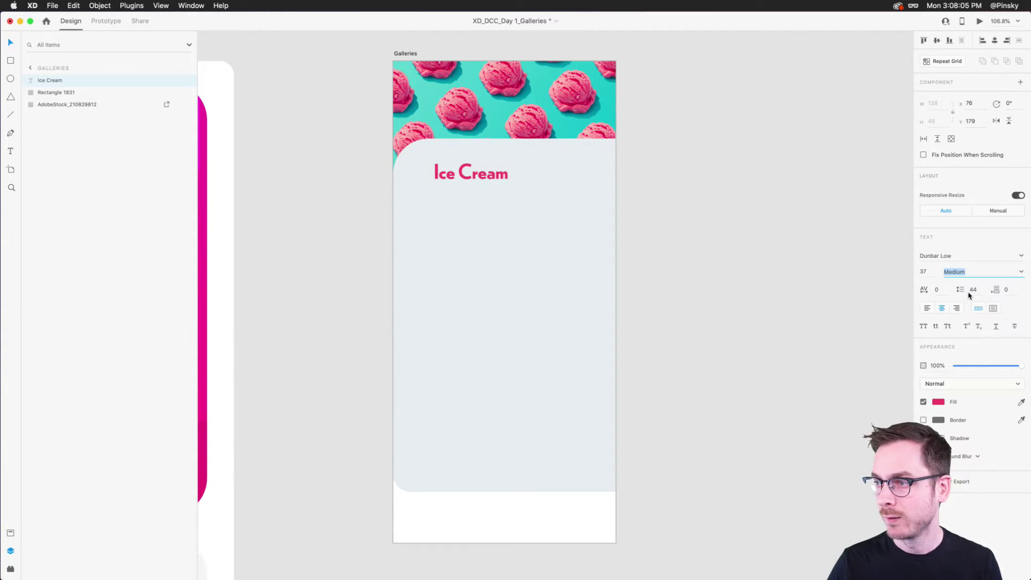
pyautogui.moveTo(469, 185); pyautogui.dragTo(469, 177)
pyautogui.click(926, 308)
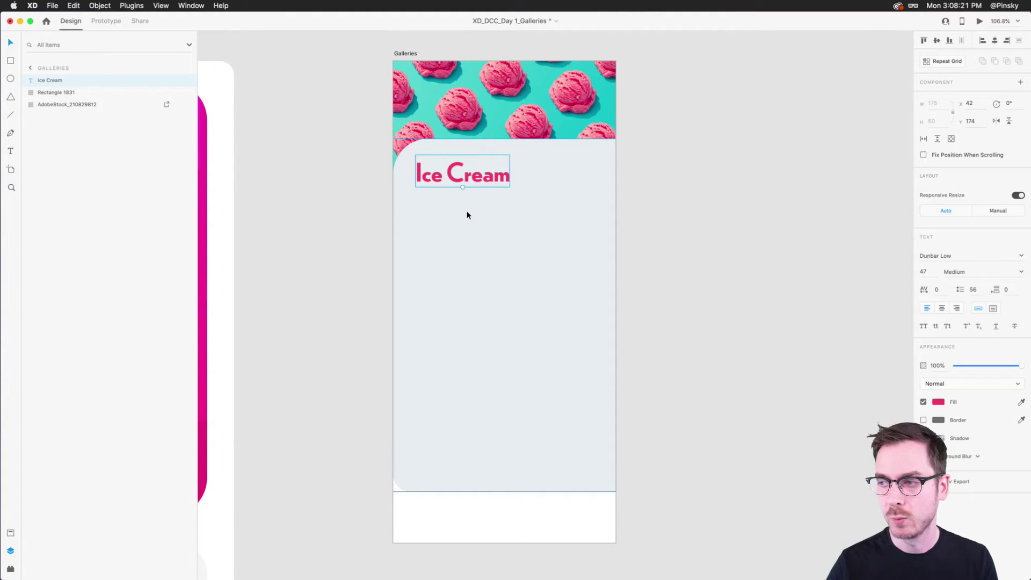
# Draw a borderless white card about 165 by 170 with a corner radius of 16 below the title, at about X 42, Y 250.
pyautogui.scroll(5, 466, 214)
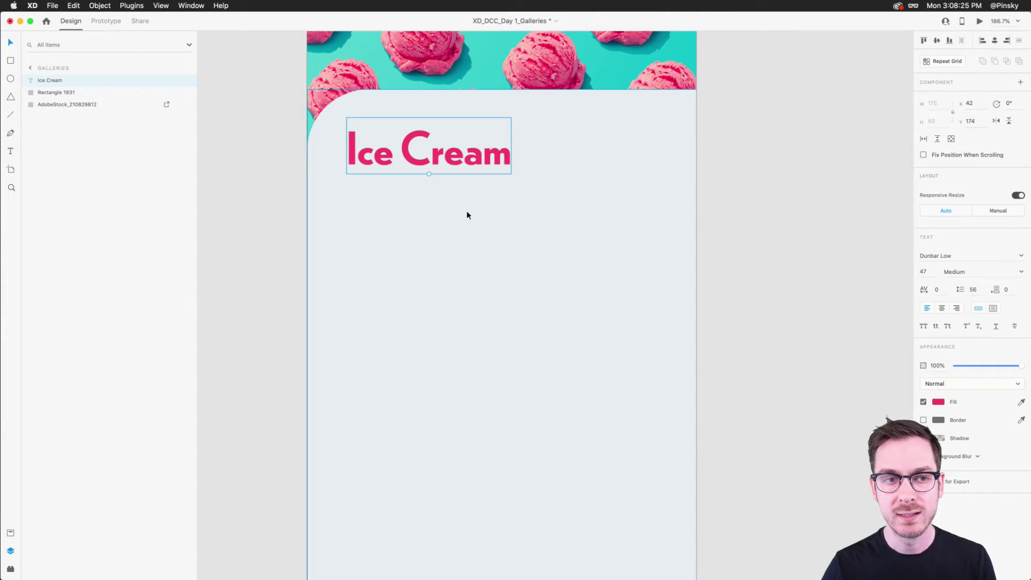
pyautogui.hscroll(2, 467, 215)
pyautogui.scroll(-1, 466, 214)
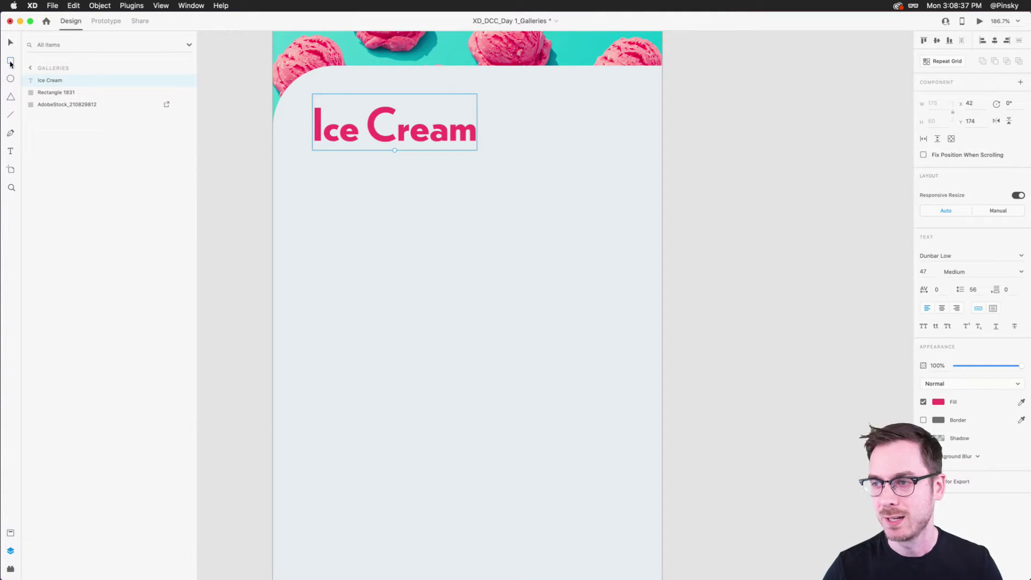
pyautogui.moveTo(313, 166)
pyautogui.mouseDown()
pyautogui.moveTo(383, 264)
pyautogui.moveTo(450, 301)
pyautogui.moveTo(448, 324)
pyautogui.moveTo(467, 325)
pyautogui.moveTo(455, 312)
pyautogui.mouseUp()
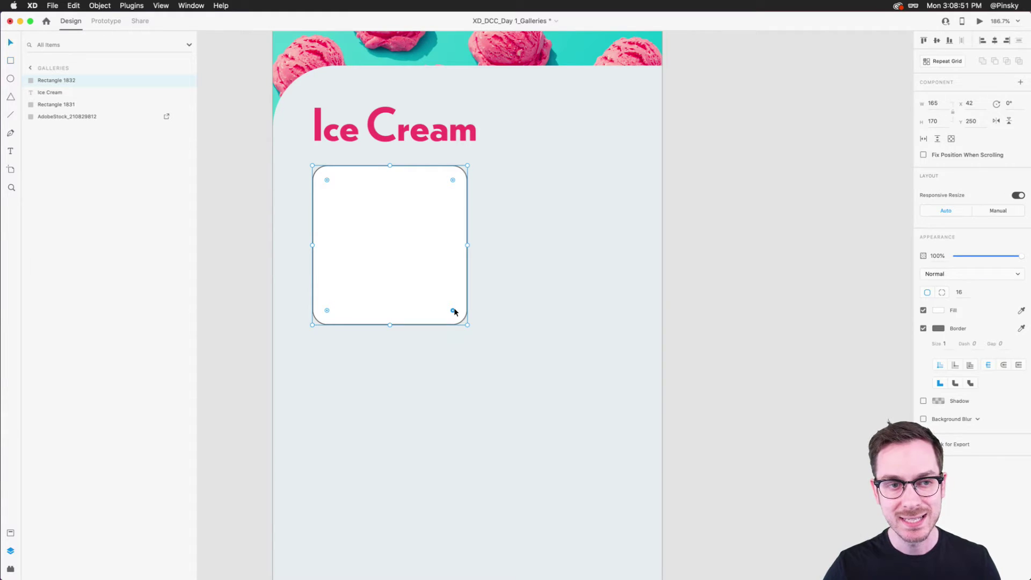
pyautogui.click(922, 328)
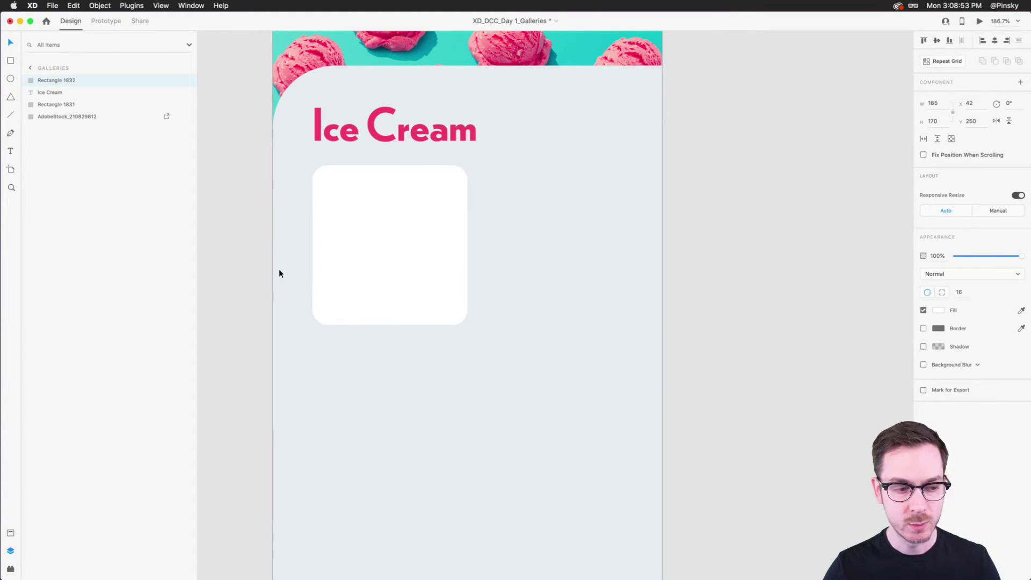
# Move the card up to about Y 248 and duplicate it in place, shortening the copy to about 122 high.
pyautogui.moveTo(391, 237); pyautogui.dragTo(390, 229)
pyautogui.press('super+d')
pyautogui.moveTo(390, 323); pyautogui.dragTo(390, 279)
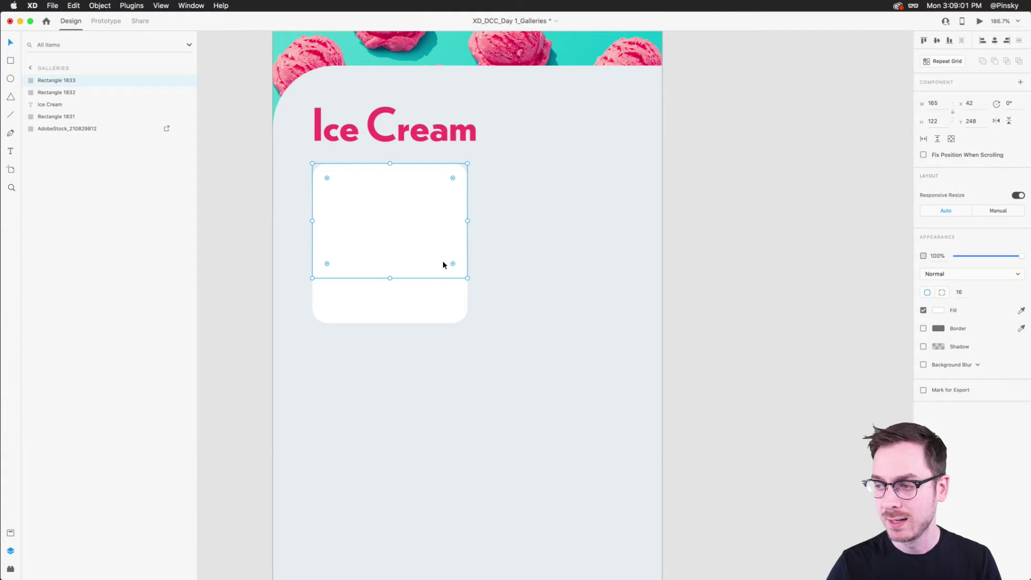
# Fill the shortened upper copy of the card with mid grey and reduce its height to 121.
pyautogui.click(937, 309)
pyautogui.moveTo(875, 292); pyautogui.dragTo(780, 288)
pyautogui.click(946, 427)
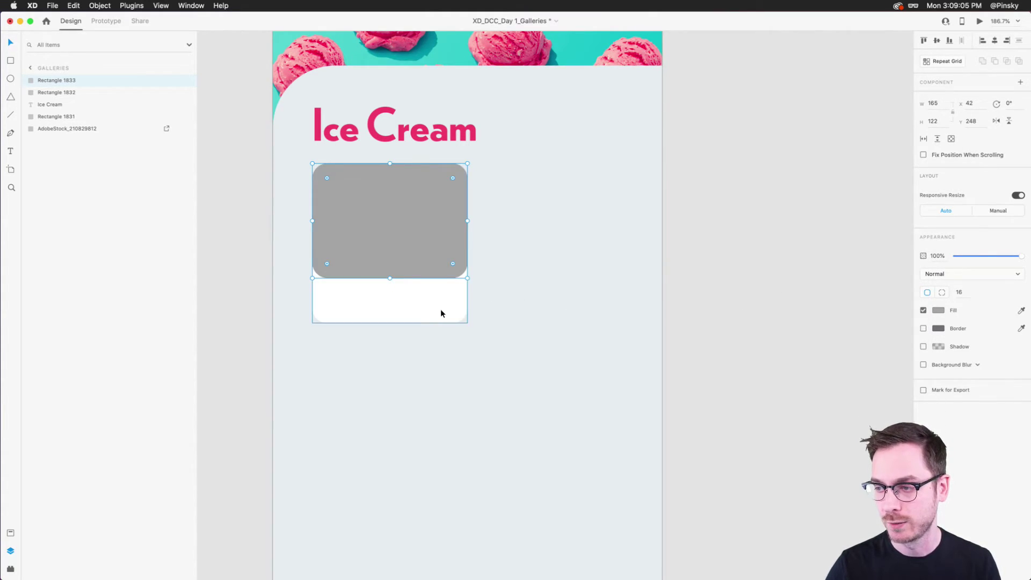
pyautogui.moveTo(390, 280); pyautogui.dragTo(389, 278)
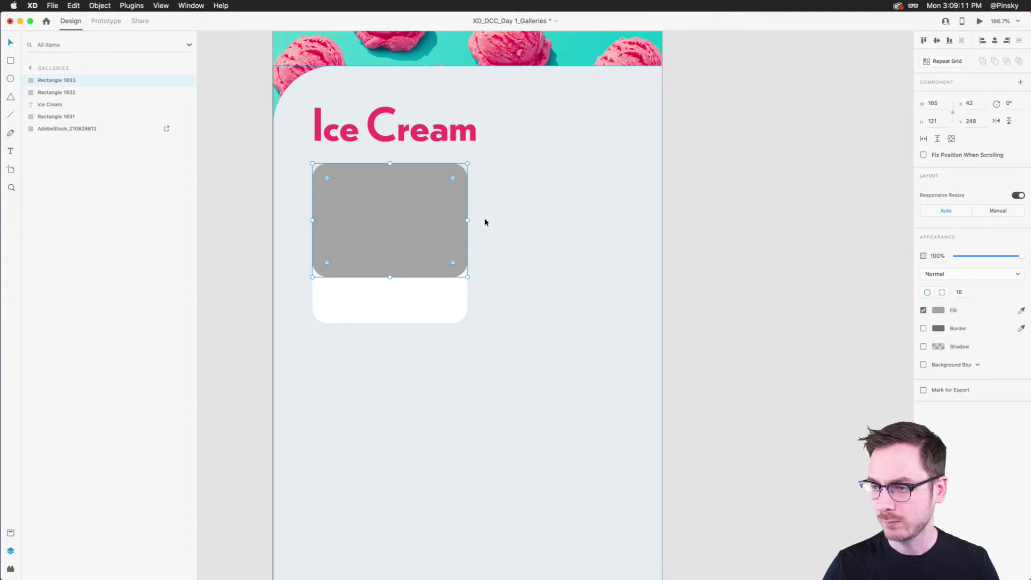
# Add the text "Item Name" in the card's white area at about size 15, placed at about X 52, Y 375.
pyautogui.scroll(5, 379, 278)
pyautogui.scroll(-3, 379, 278)
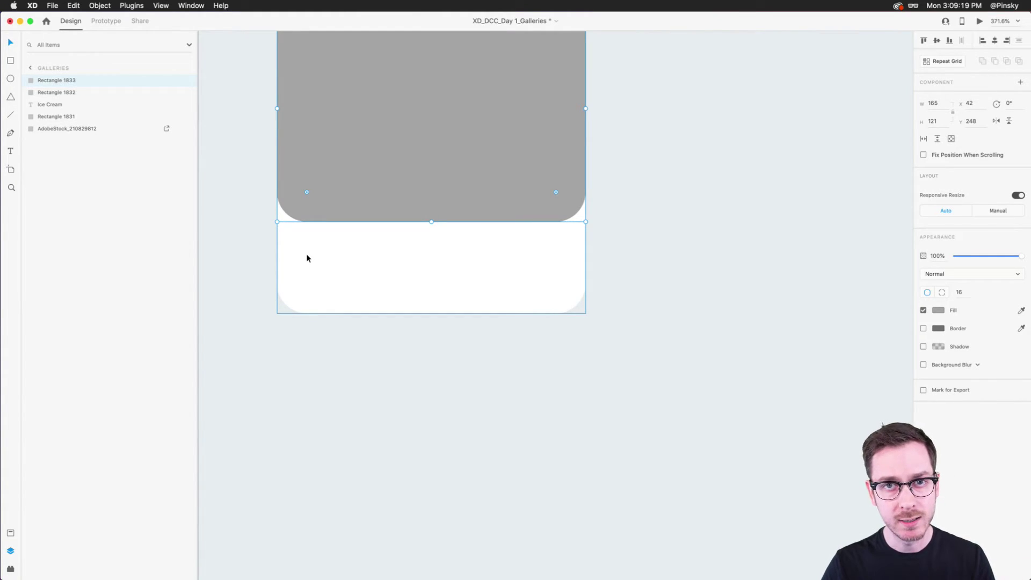
pyautogui.press('t')
pyautogui.click(307, 258)
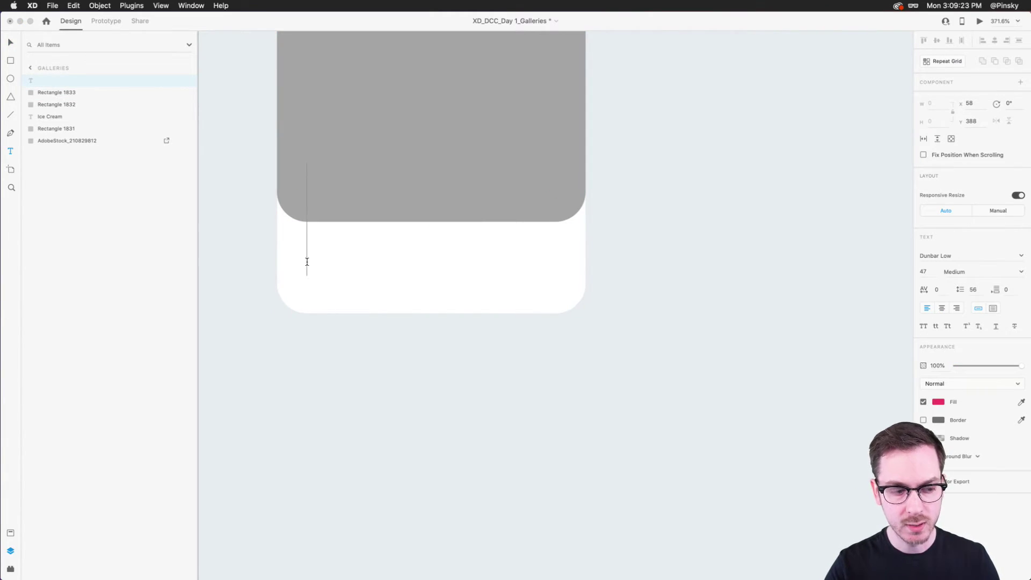
pyautogui.write('Item Name')
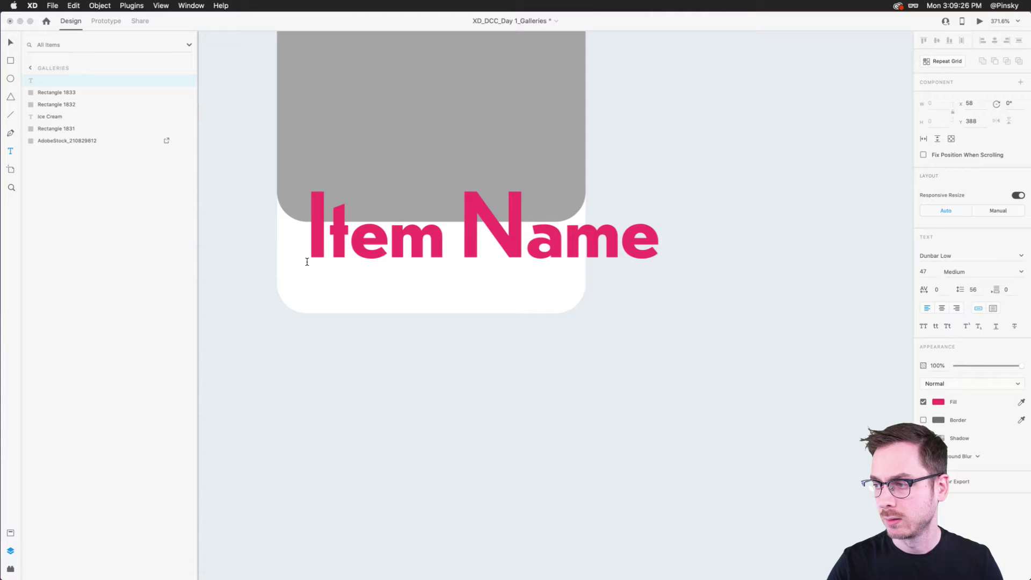
pyautogui.press('Escape')
pyautogui.moveTo(483, 276); pyautogui.dragTo(355, 255)
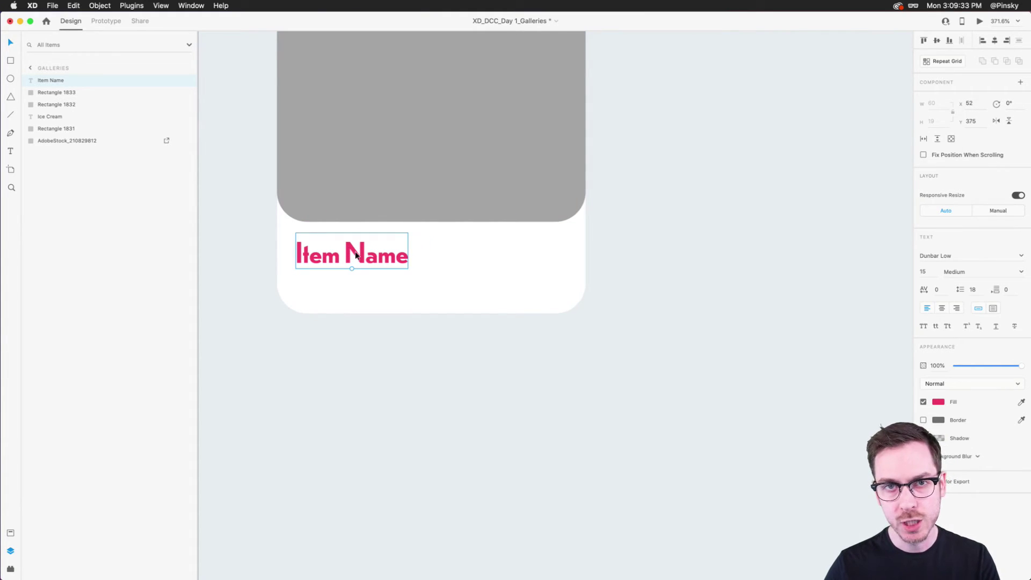
# Recolour the Item Name text dark grey and shift it to about X 54.
pyautogui.click(937, 403)
pyautogui.click(816, 406)
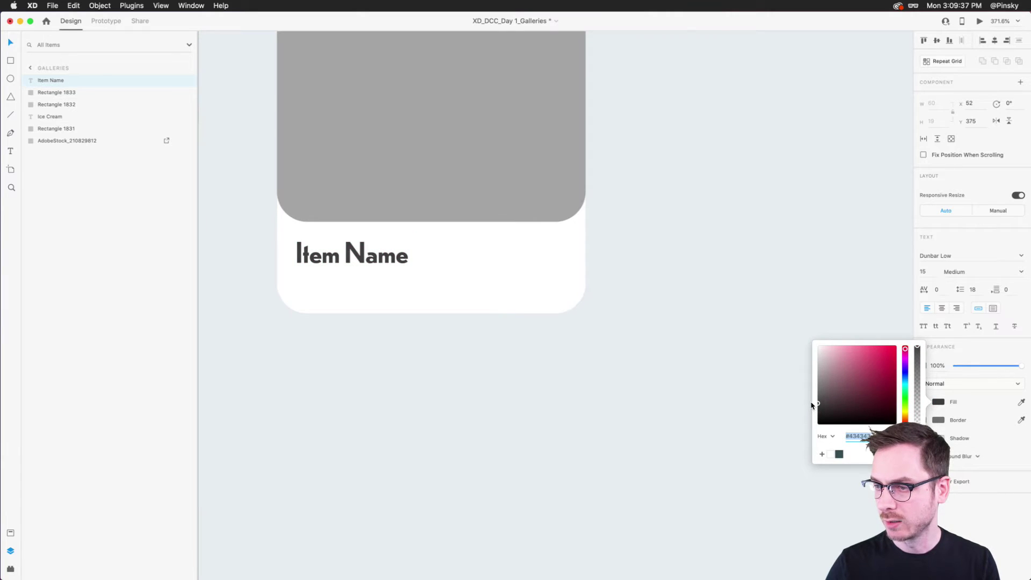
pyautogui.press('Escape')
pyautogui.moveTo(356, 252); pyautogui.dragTo(360, 252)
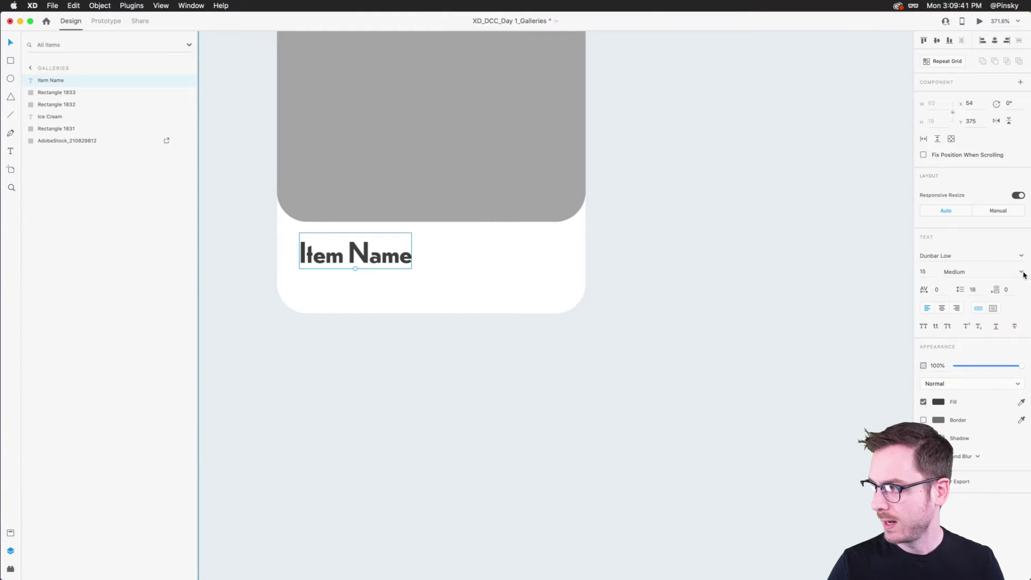
# Duplicate the Item Name text just below itself, change the copy to "Cone" and shrink it to about size 11.
pyautogui.moveTo(370, 246); pyautogui.dragTo(364, 283)
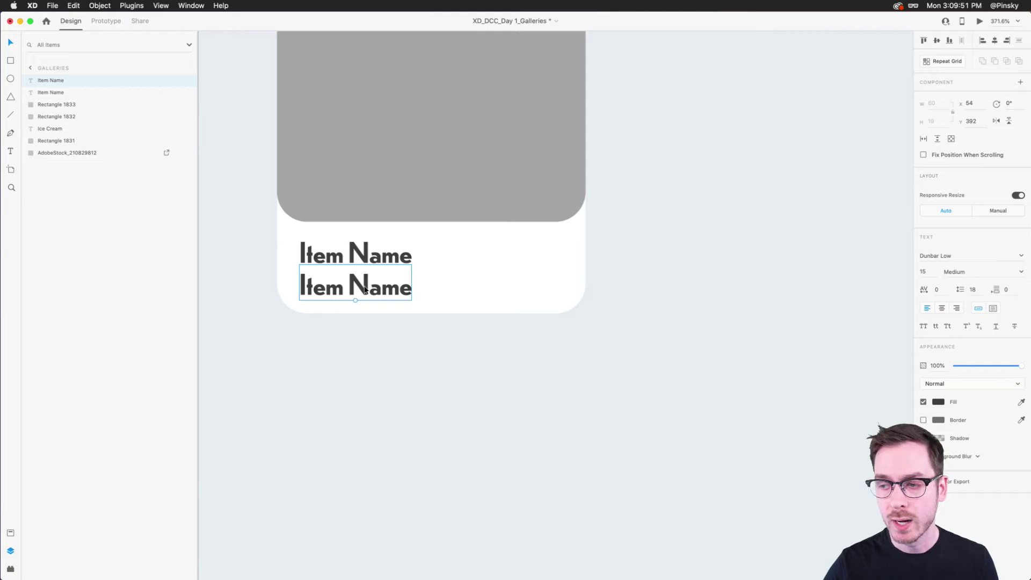
pyautogui.doubleClick(364, 290)
pyautogui.write('Cones')
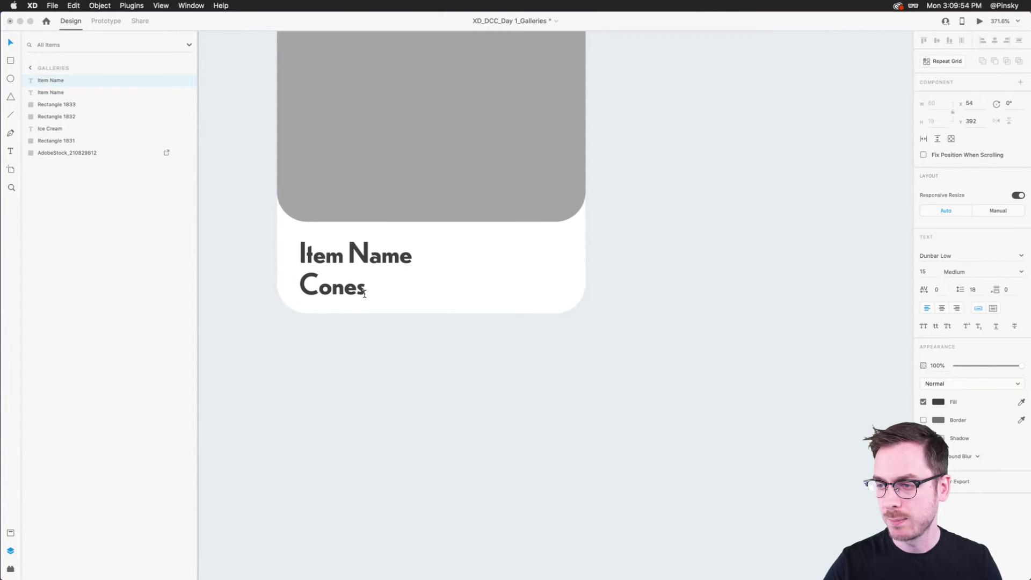
pyautogui.press('BackSpace')
pyautogui.press('Escape')
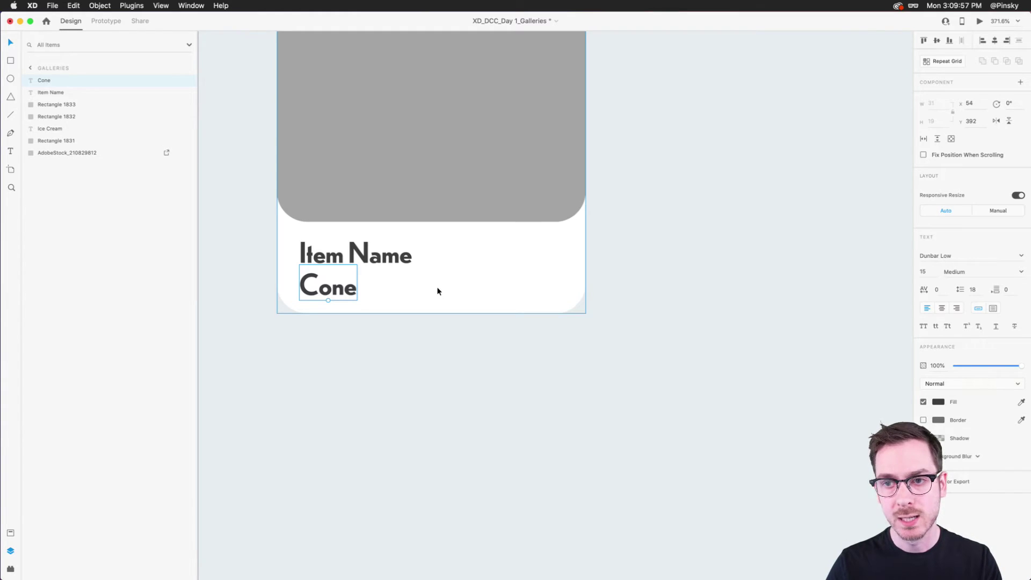
pyautogui.moveTo(328, 299); pyautogui.dragTo(321, 285)
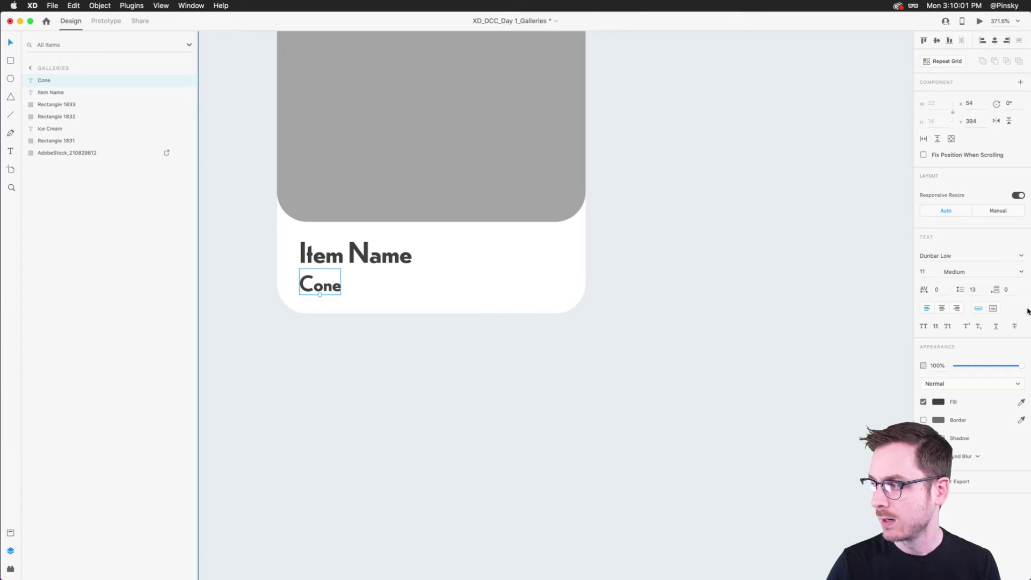
# Restyle the Cone text as Sofia Pro Regular at 50% opacity and position both text lines starting at about Y 376.
pyautogui.moveTo(1020, 366)
pyautogui.mouseDown()
pyautogui.moveTo(969, 368)
pyautogui.moveTo(1019, 366)
pyautogui.moveTo(1004, 366)
pyautogui.mouseUp()
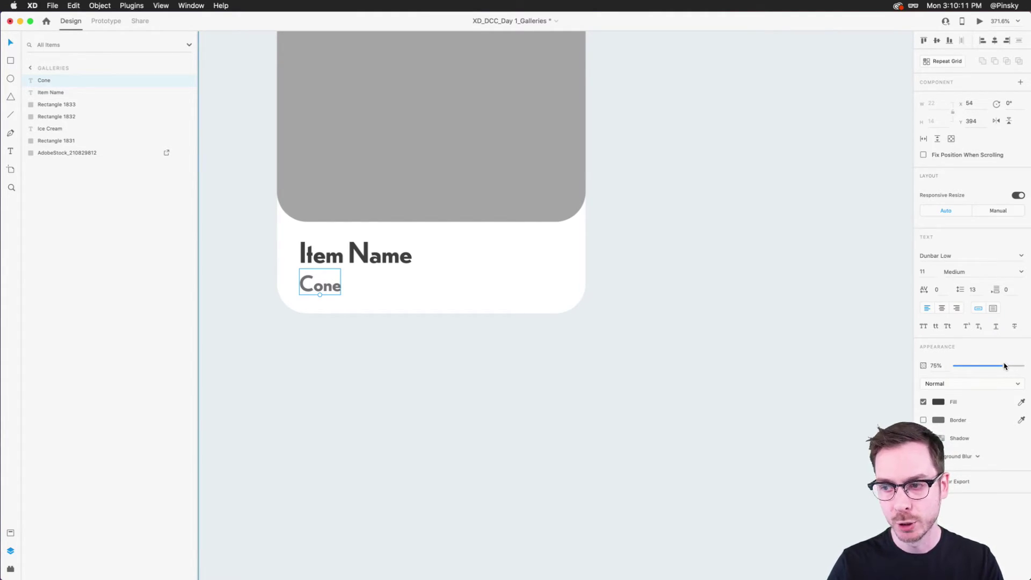
pyautogui.click(959, 262)
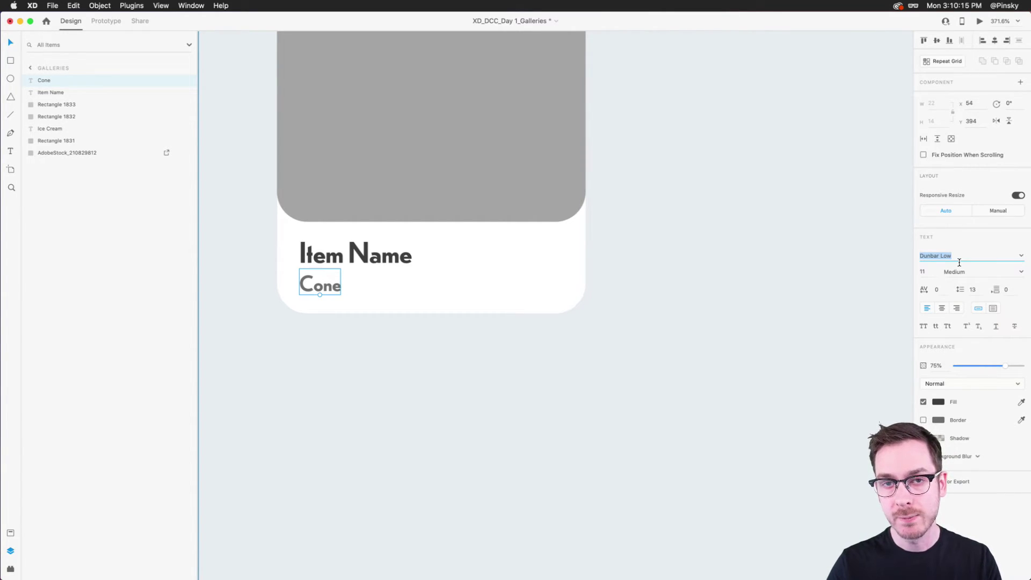
pyautogui.write('Sofia')
pyautogui.press('Return')
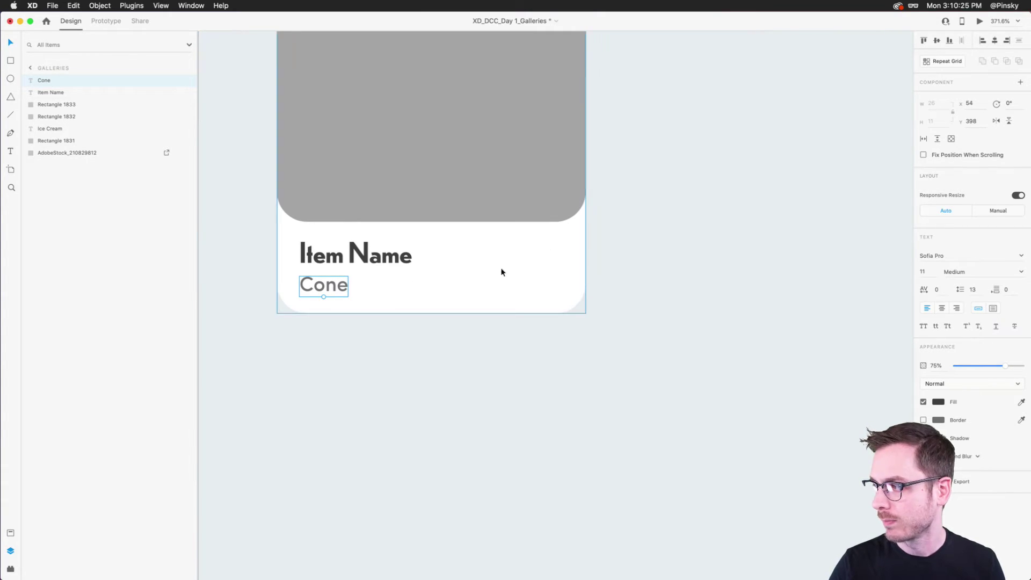
pyautogui.moveTo(1004, 366); pyautogui.dragTo(991, 367)
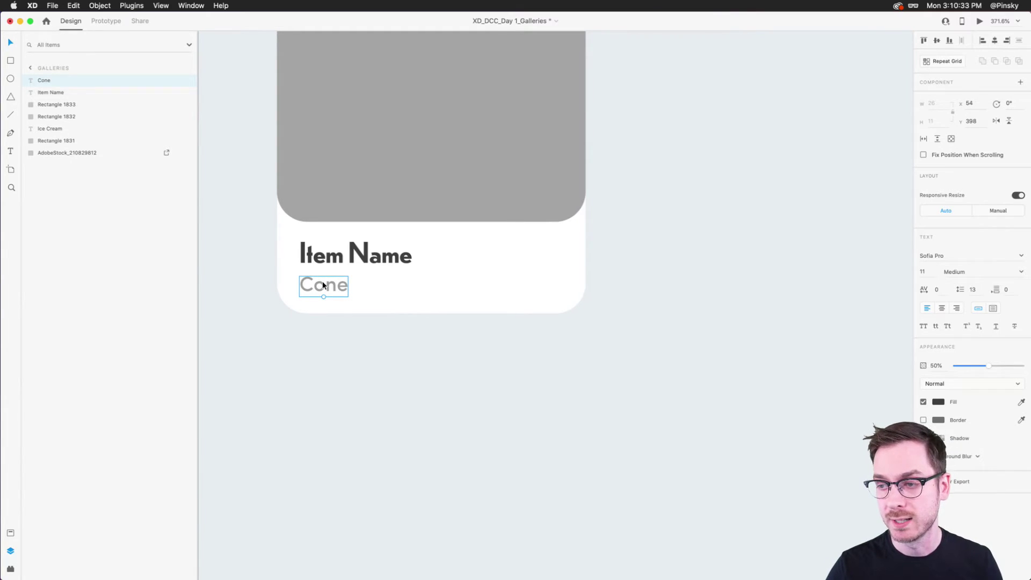
pyautogui.click(1020, 272)
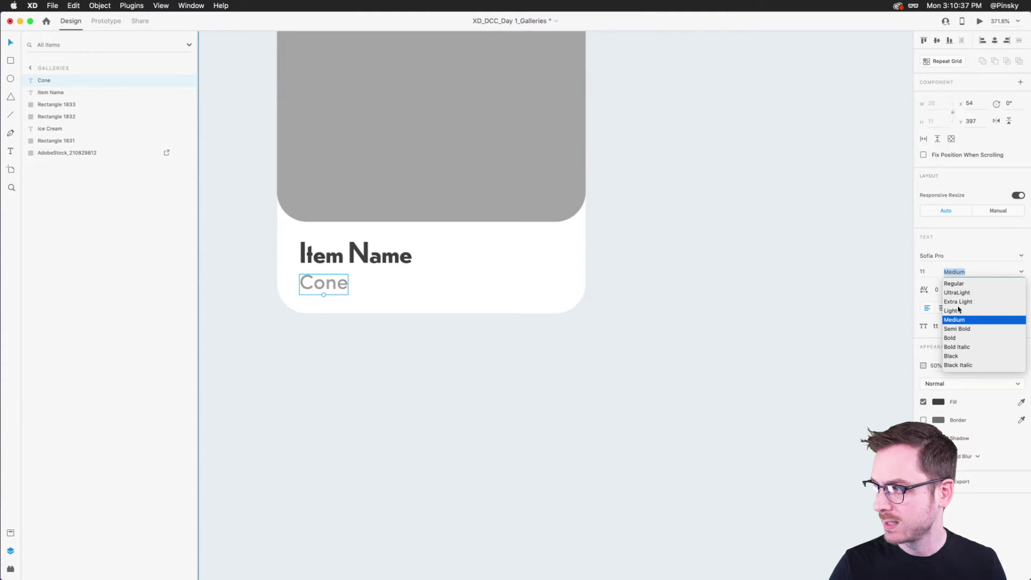
pyautogui.click(958, 284)
pyautogui.keyDown('shift'); pyautogui.click(329, 256); pyautogui.keyUp('shift')
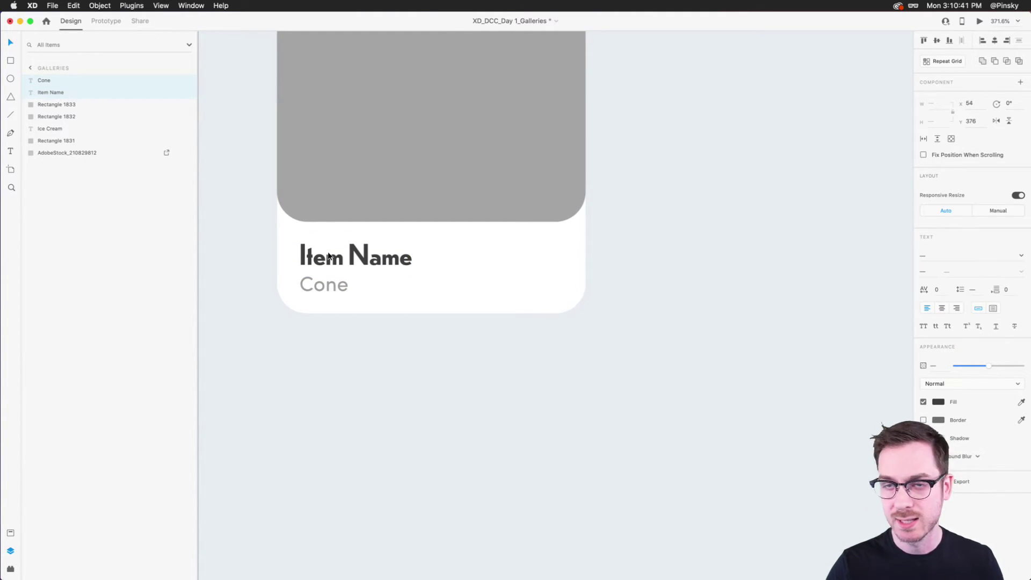
# Draw a pill about 43 by 18 with corner radius 9 beside the card's text, at about X 157, Y 391.
pyautogui.scroll(-3, 329, 256)
pyautogui.scroll(3, 329, 257)
pyautogui.hscroll(2, 461, 268)
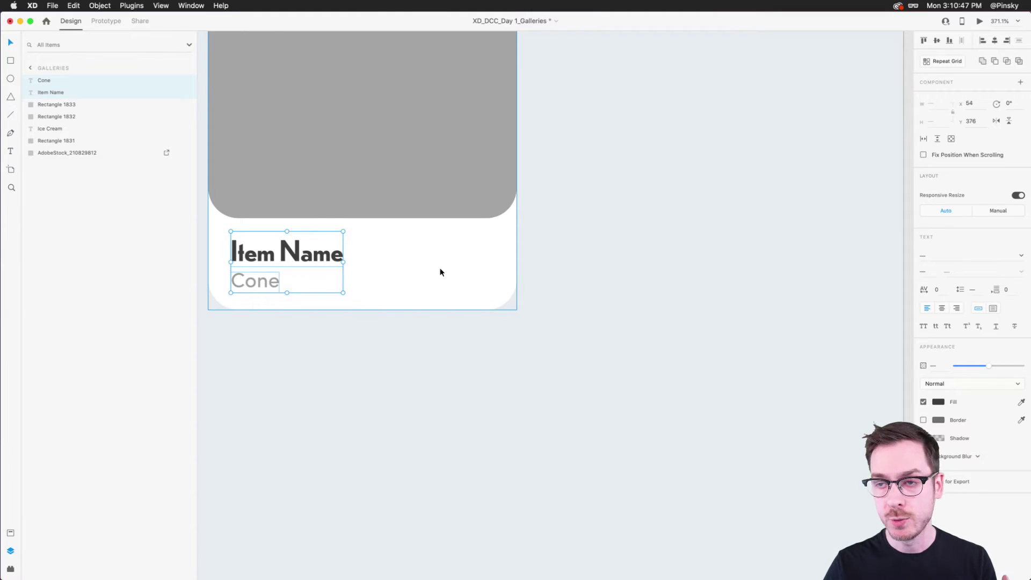
pyautogui.click(10, 61)
pyautogui.moveTo(406, 253); pyautogui.dragTo(486, 286)
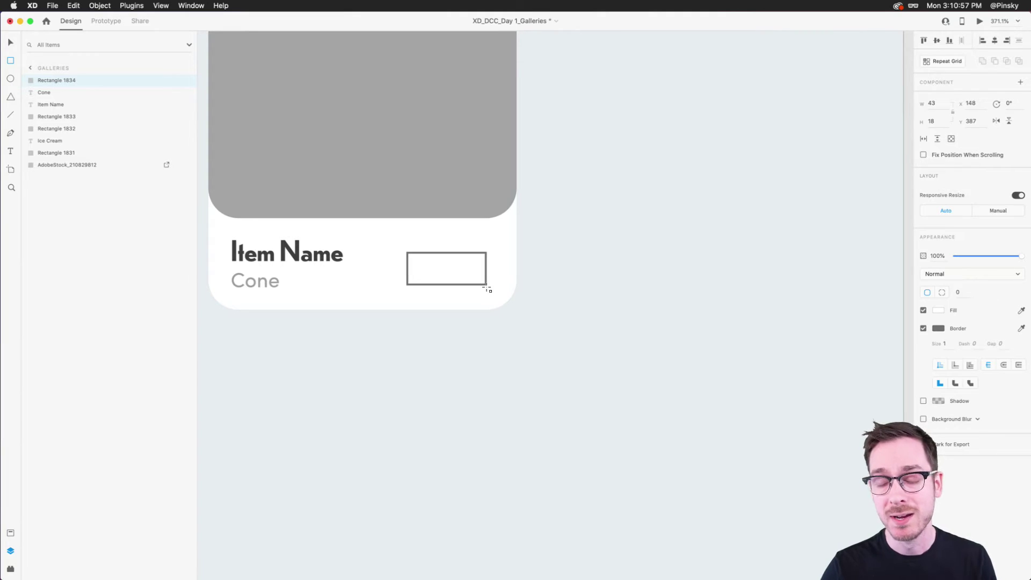
pyautogui.moveTo(486, 287); pyautogui.dragTo(487, 286)
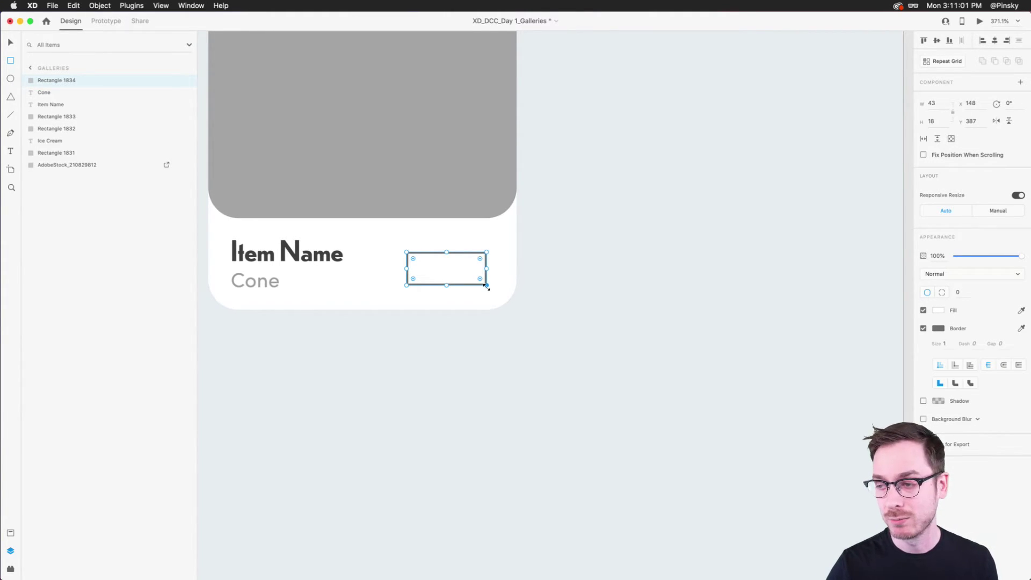
pyautogui.moveTo(480, 279)
pyautogui.mouseDown()
pyautogui.moveTo(458, 272)
pyautogui.moveTo(466, 266)
pyautogui.mouseUp()
pyautogui.click(12, 45)
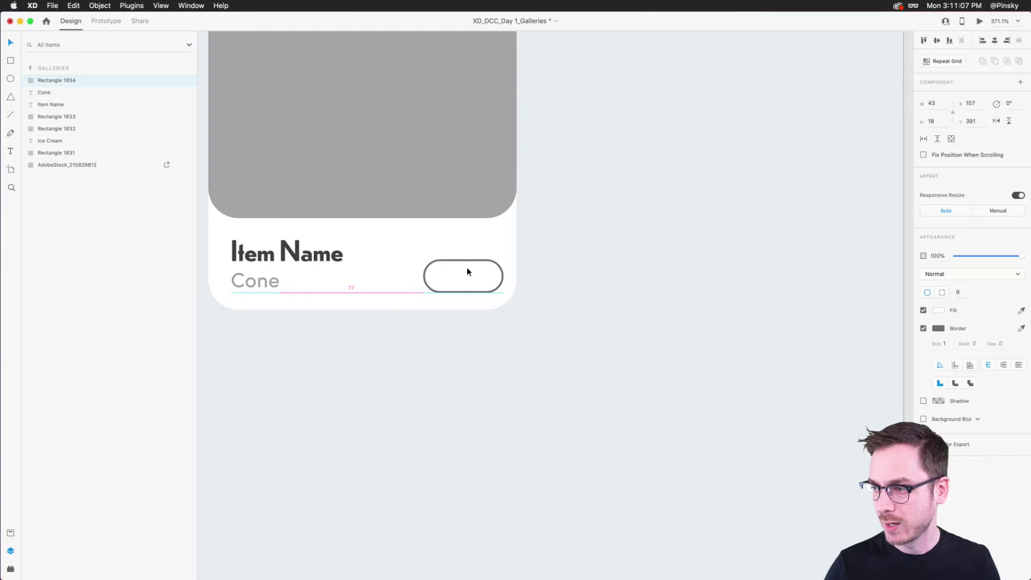
# Fill the pill with the pink sampled from the Ice Cream title, remove its border and move it to about X 156, Y 389.
pyautogui.scroll(5, 466, 266)
pyautogui.hscroll(-2, 466, 266)
pyautogui.press('i')
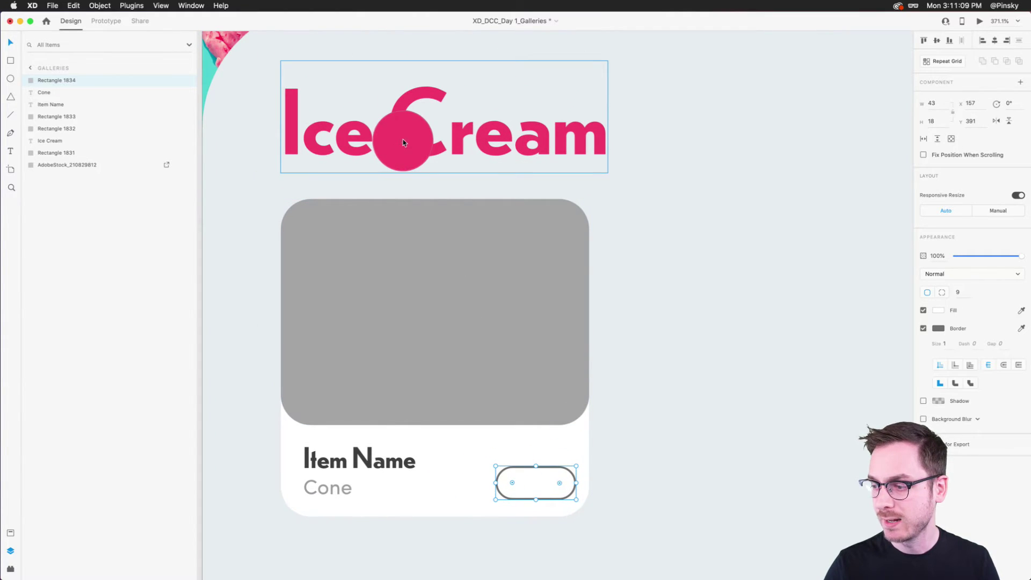
pyautogui.click(402, 137)
pyautogui.scroll(-5, 474, 282)
pyautogui.hscroll(2, 474, 281)
pyautogui.click(923, 328)
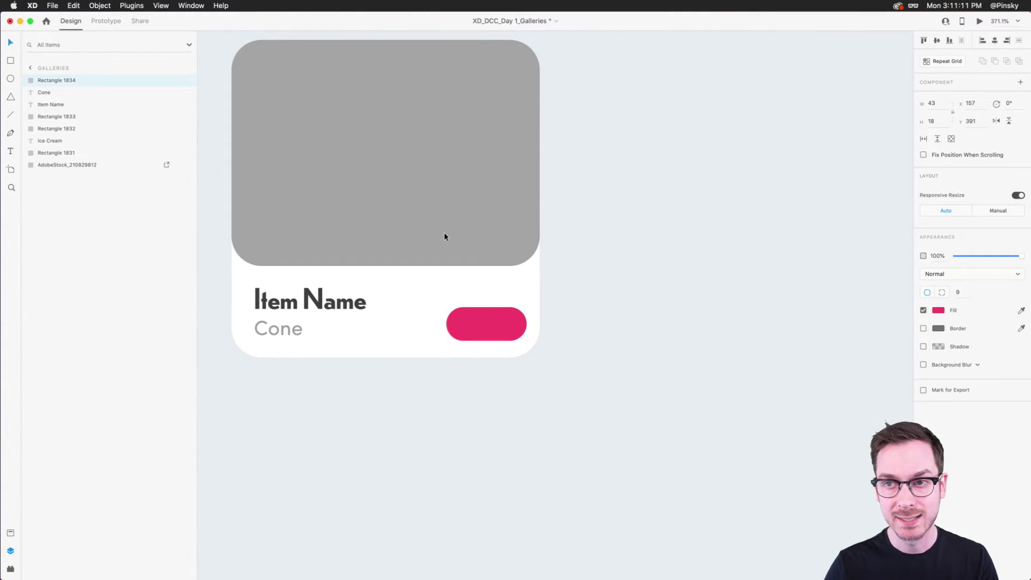
pyautogui.moveTo(493, 319); pyautogui.dragTo(492, 315)
# Add the price text "$4.99" over the pink pill, at about X 164, Y 392.
pyautogui.scroll(3, 492, 315)
pyautogui.scroll(-2, 492, 319)
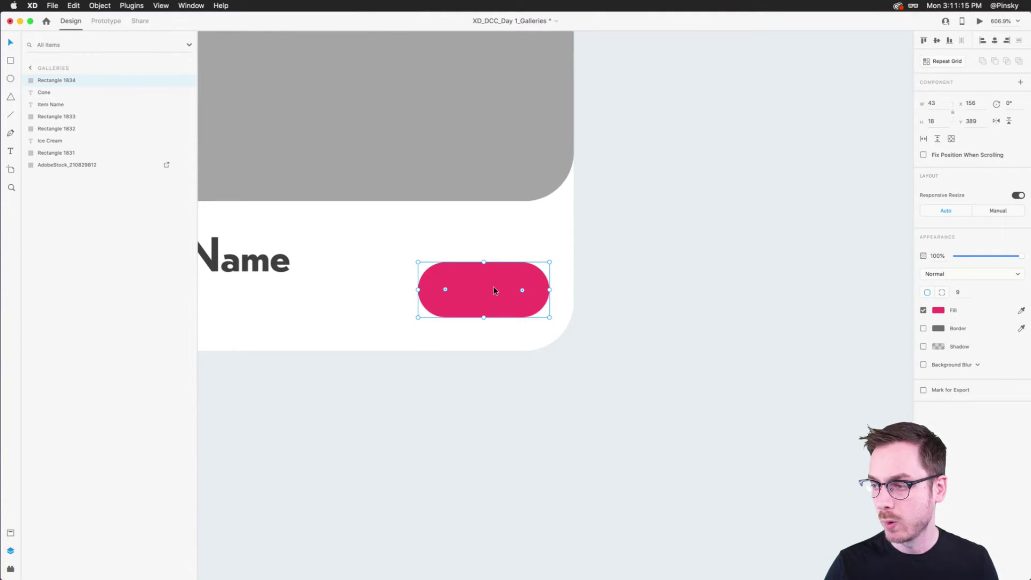
pyautogui.click(451, 300)
pyautogui.write('$4.0')
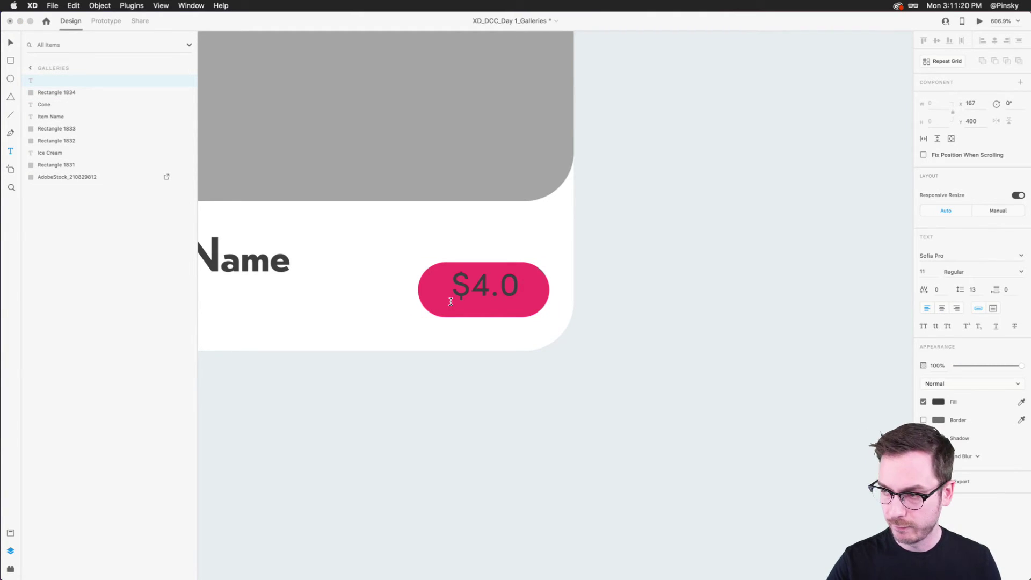
pyautogui.press('BackSpace')
pyautogui.write('99')
pyautogui.moveTo(510, 294)
pyautogui.mouseDown()
pyautogui.moveTo(497, 288)
pyautogui.moveTo(501, 296)
pyautogui.mouseUp()
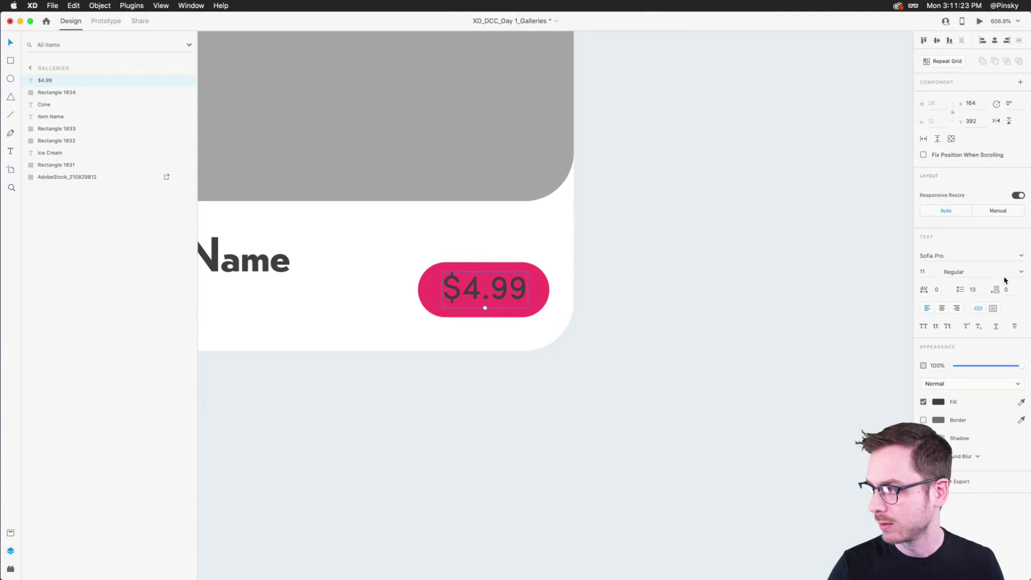
# Make the price text white and Bold, and centre it on the pill at about X 163, Y 392.
pyautogui.click(938, 402)
pyautogui.moveTo(816, 419); pyautogui.dragTo(813, 345)
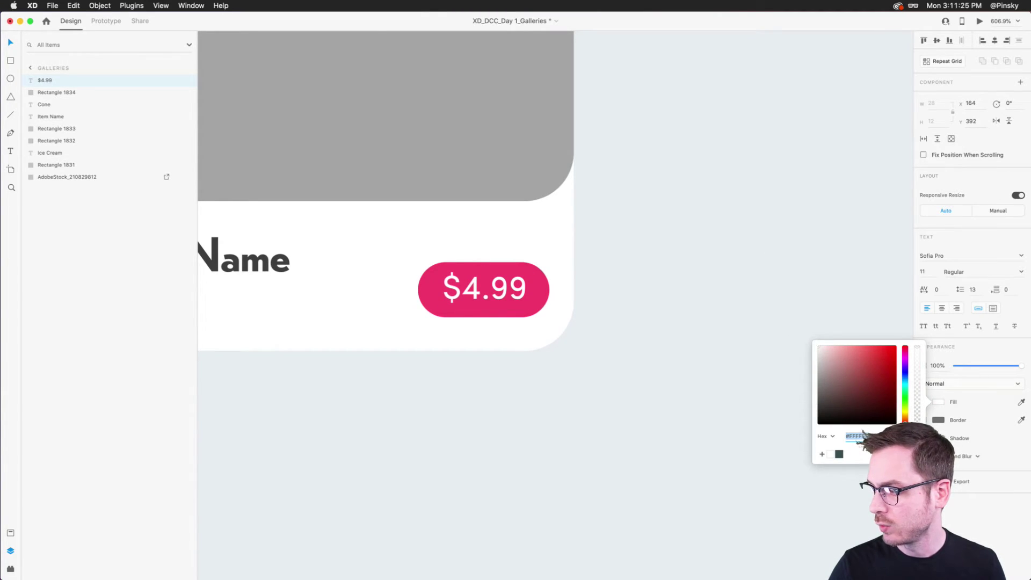
pyautogui.click(969, 342)
pyautogui.click(1021, 272)
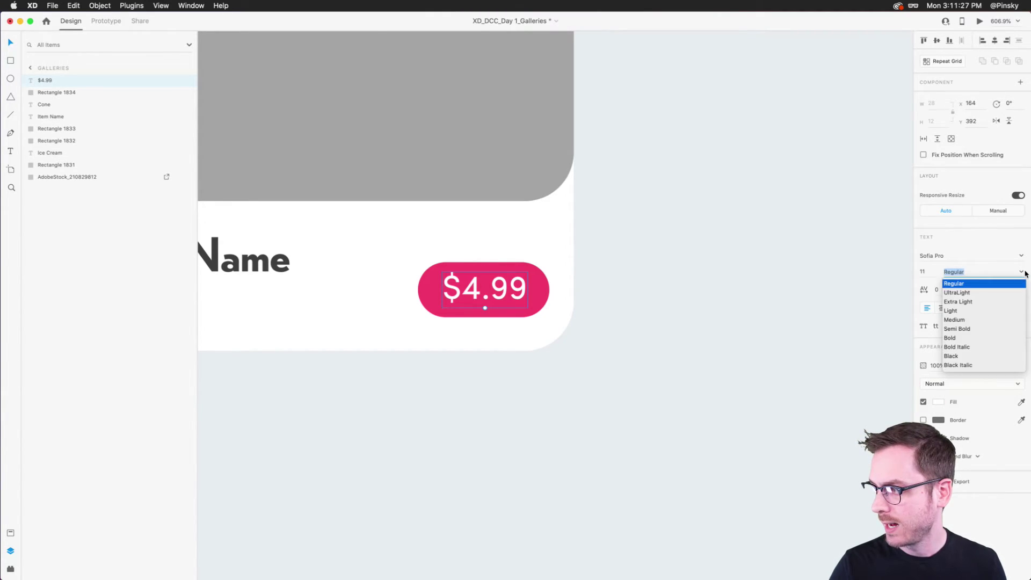
pyautogui.click(947, 342)
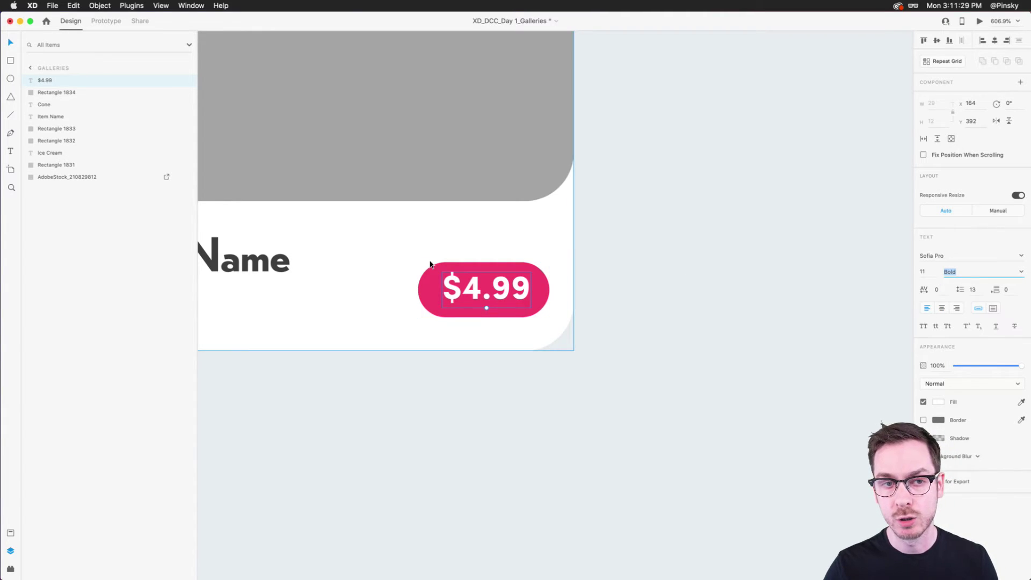
pyautogui.doubleClick(481, 293)
pyautogui.moveTo(481, 292); pyautogui.dragTo(480, 294)
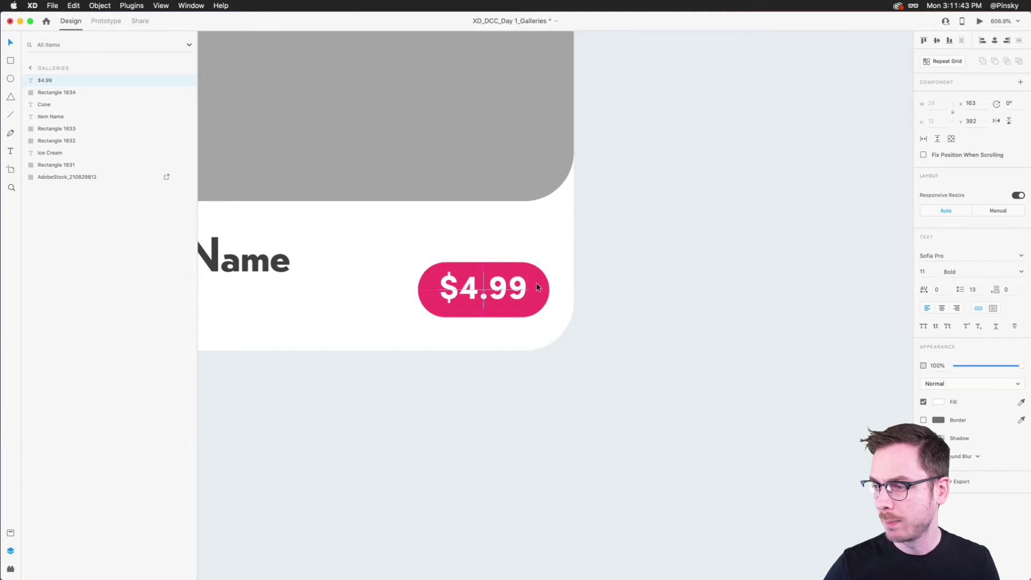
# Group the $4.99 text with its pink pill.
pyautogui.keyDown('shift'); pyautogui.click(536, 282); pyautogui.keyUp('shift')
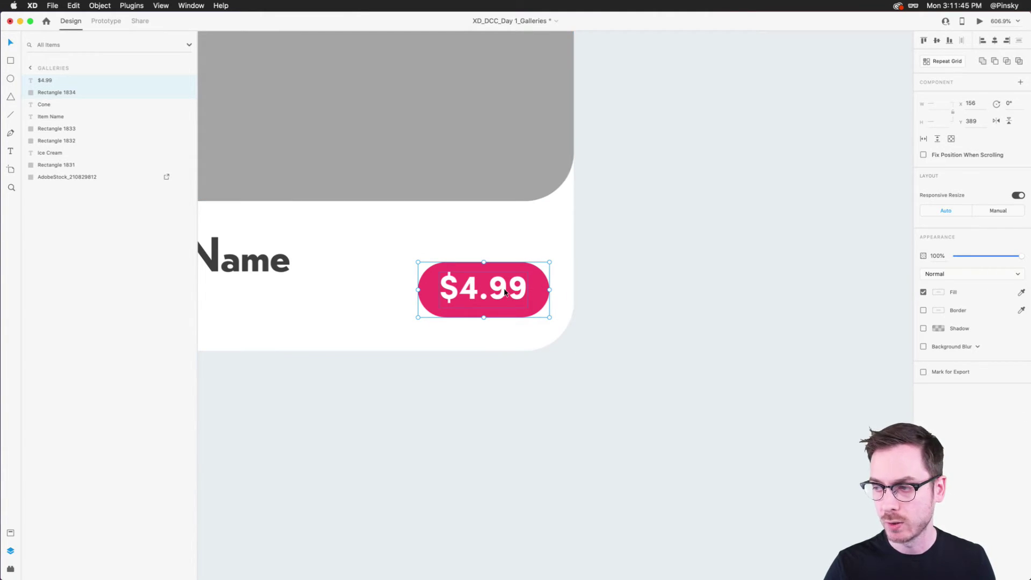
pyautogui.press('super+z')
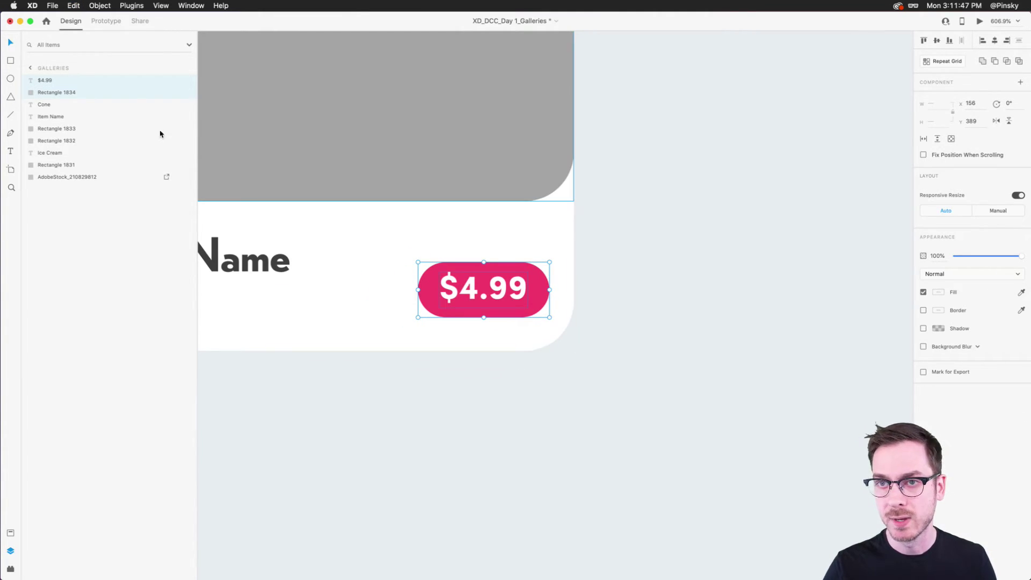
pyautogui.rightClick(81, 81)
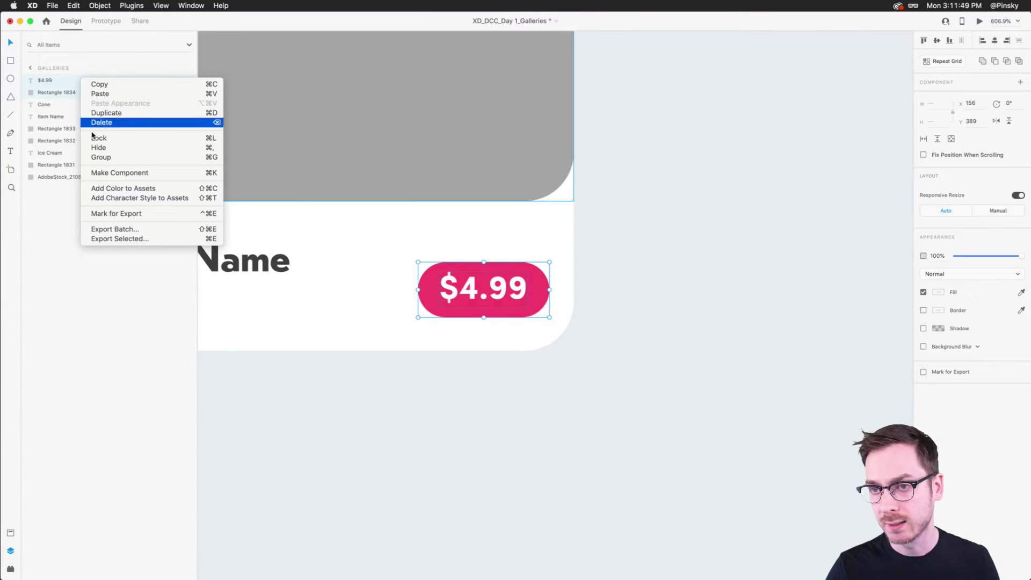
pyautogui.click(101, 158)
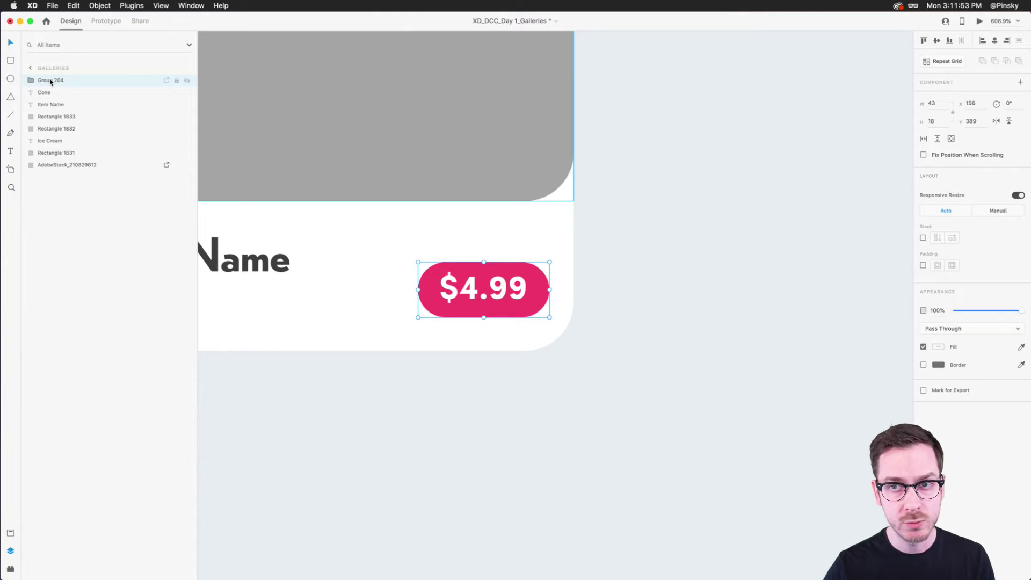
# Ungroup the $4.99 price tag and make its text and pink pill into a component.
pyautogui.press('super+shift+g')
pyautogui.rightClick(68, 82)
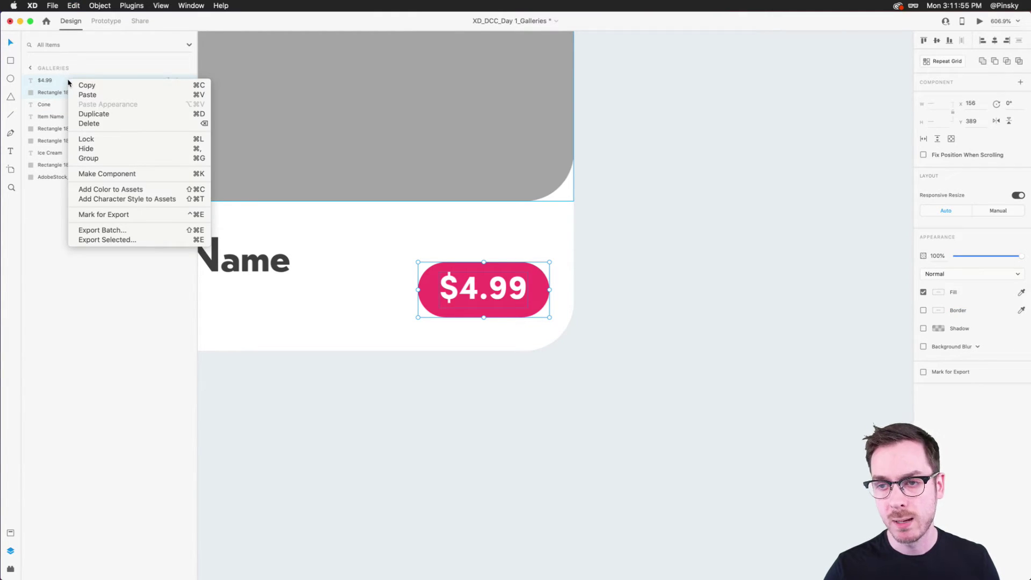
pyautogui.click(109, 173)
# Rename the new price tag component as Button in the document assets.
pyautogui.press('super+shift+c')
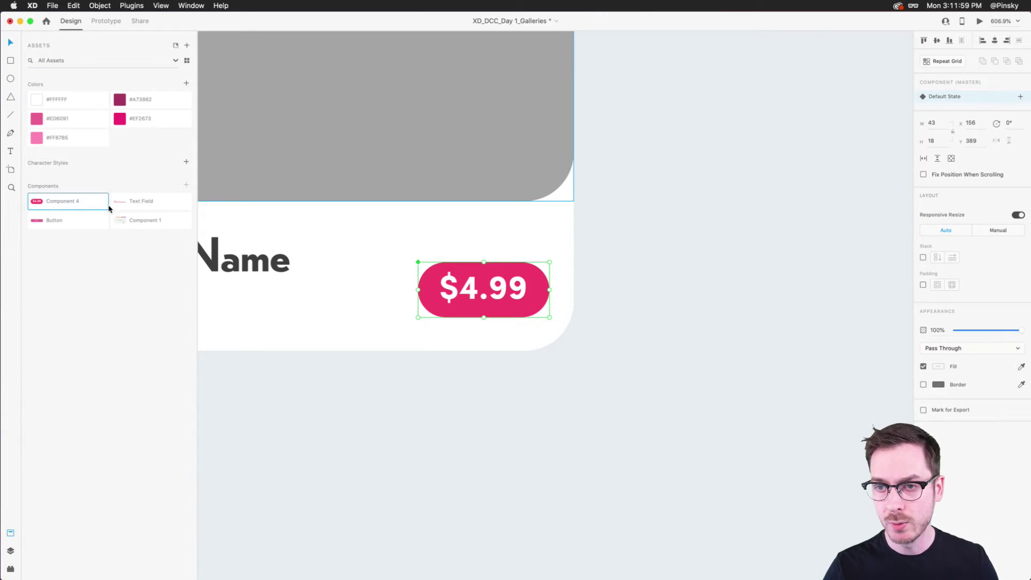
pyautogui.doubleClick(60, 202)
pyautogui.write('Button')
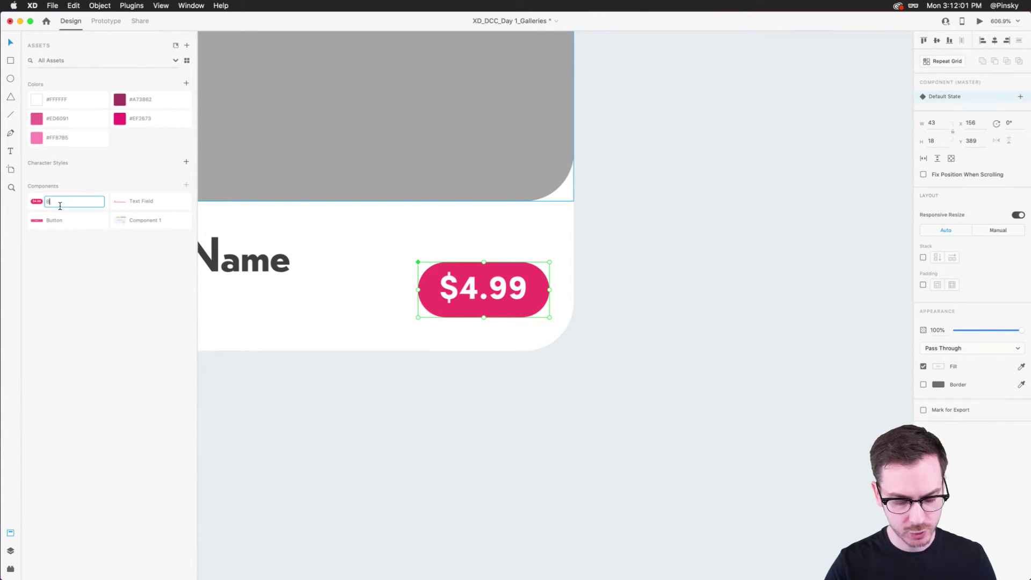
pyautogui.press('Return')
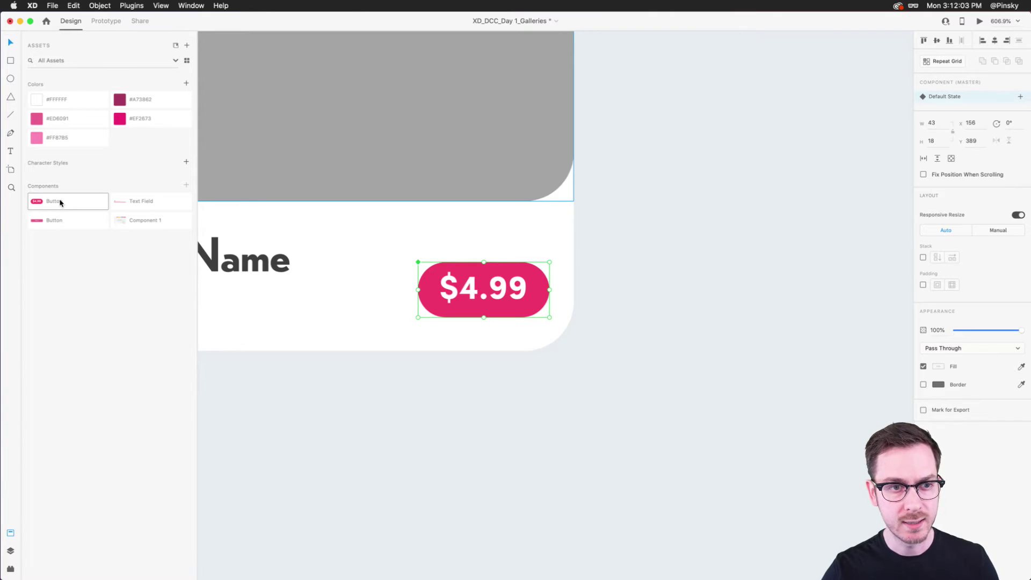
pyautogui.press('super+y')
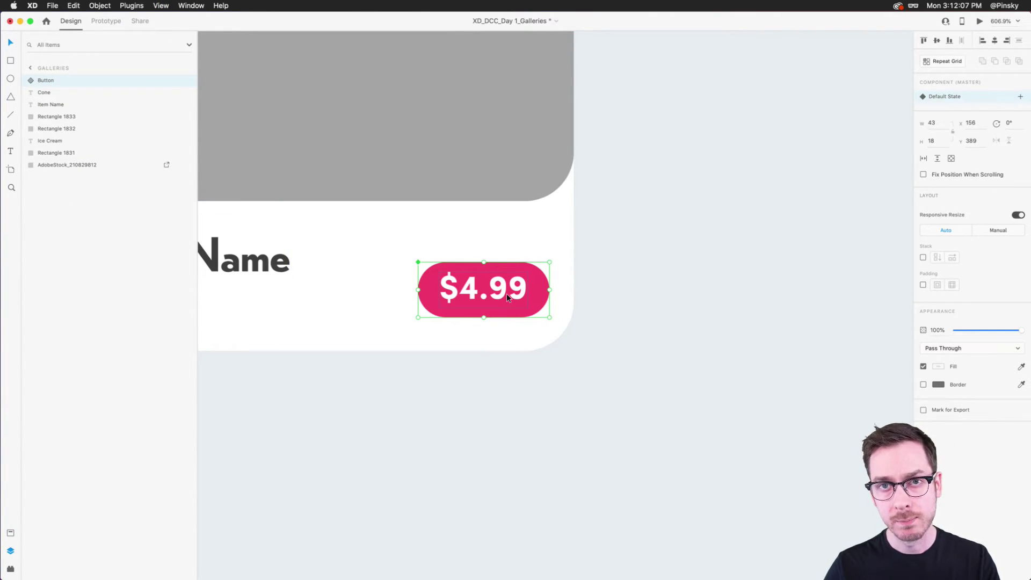
# Turn on padding for the Button component and set both its left and right padding to 8.
pyautogui.click(922, 284)
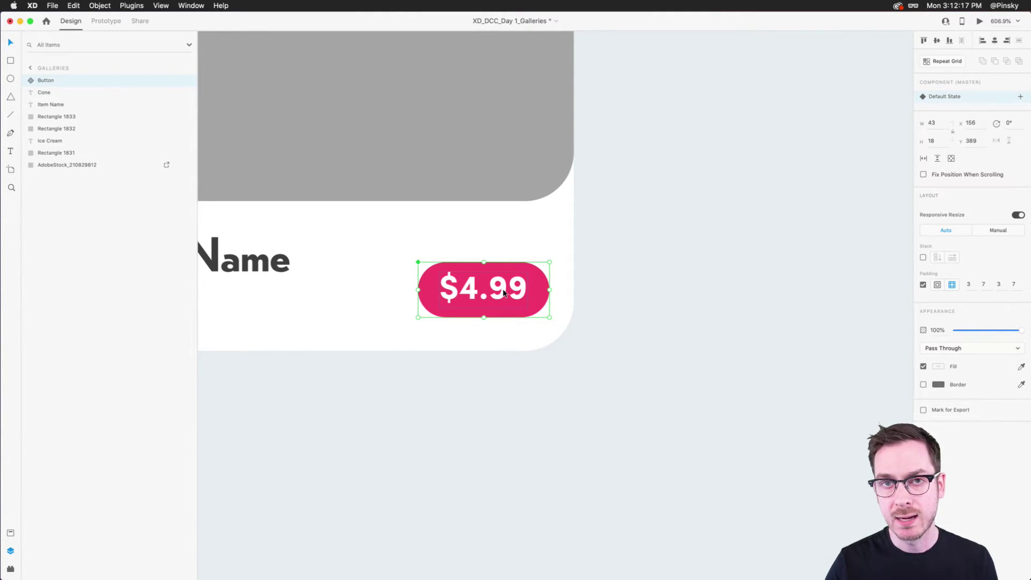
pyautogui.click(975, 289)
pyautogui.press('Up')
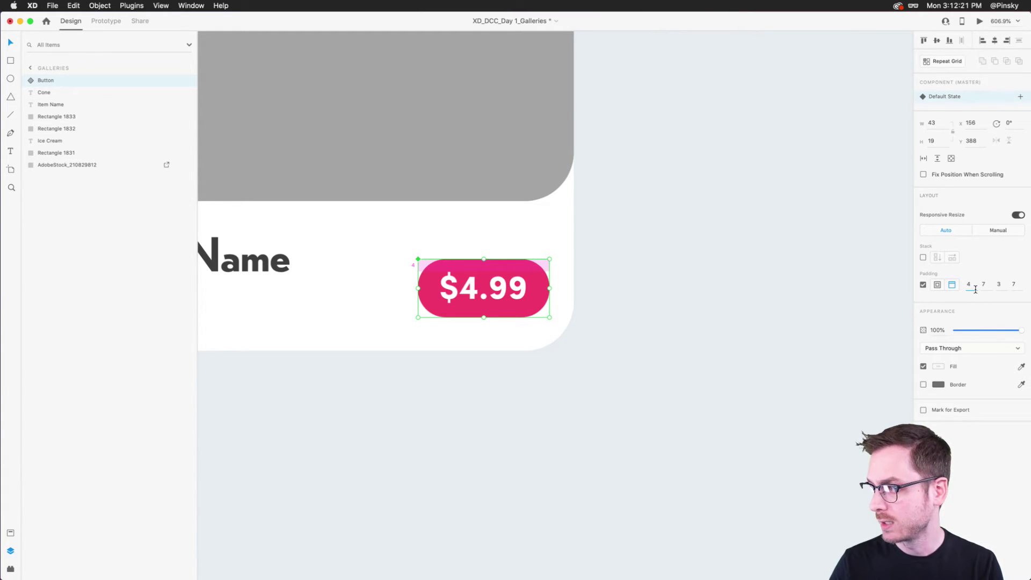
pyautogui.click(983, 288)
pyautogui.press('Up')
pyautogui.click(1014, 287)
pyautogui.press('Up')
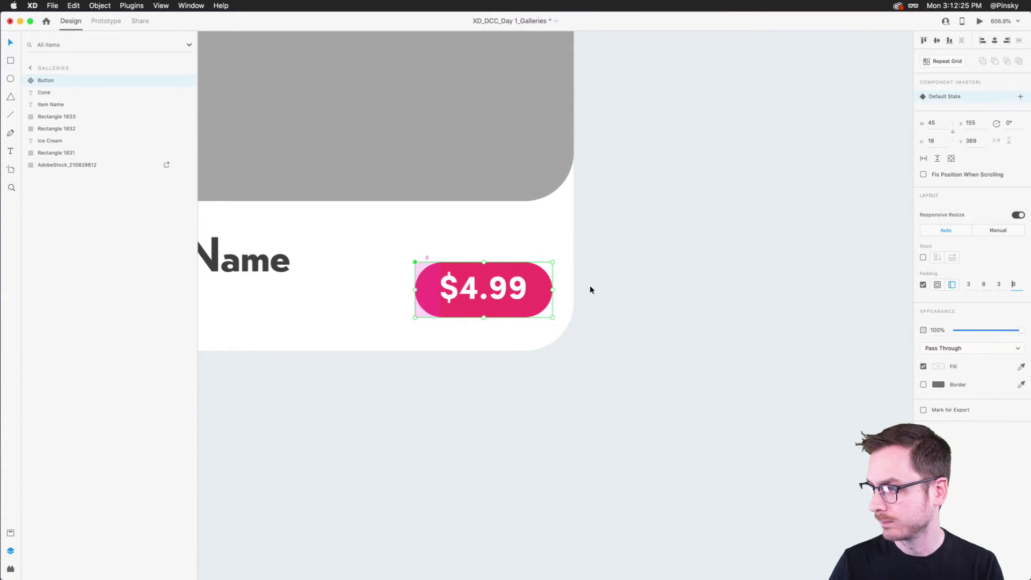
# Move the price button to about X 151, Y 390 and right-align its $4.99 text.
pyautogui.moveTo(503, 291); pyautogui.dragTo(494, 292)
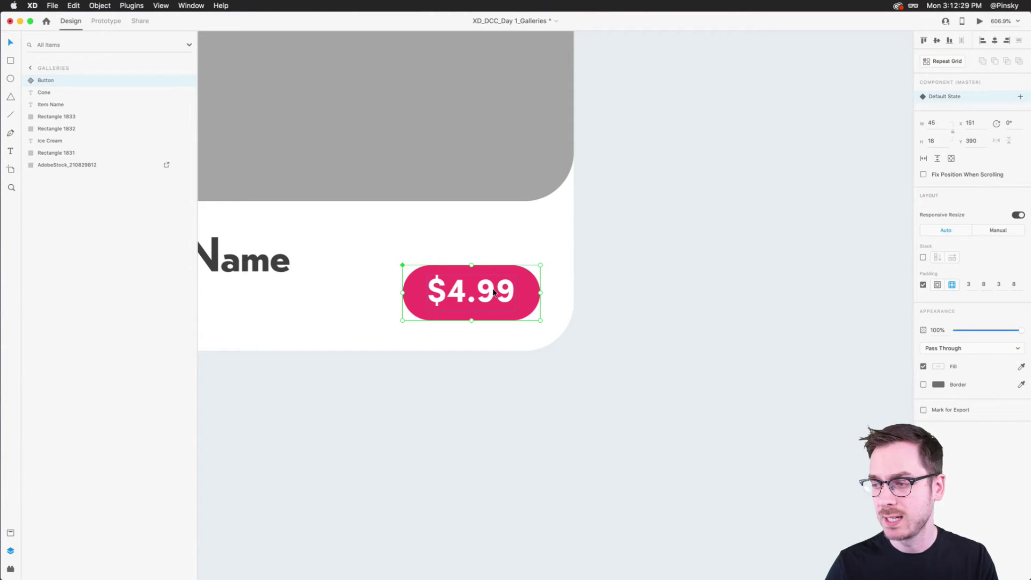
pyautogui.doubleClick(492, 291)
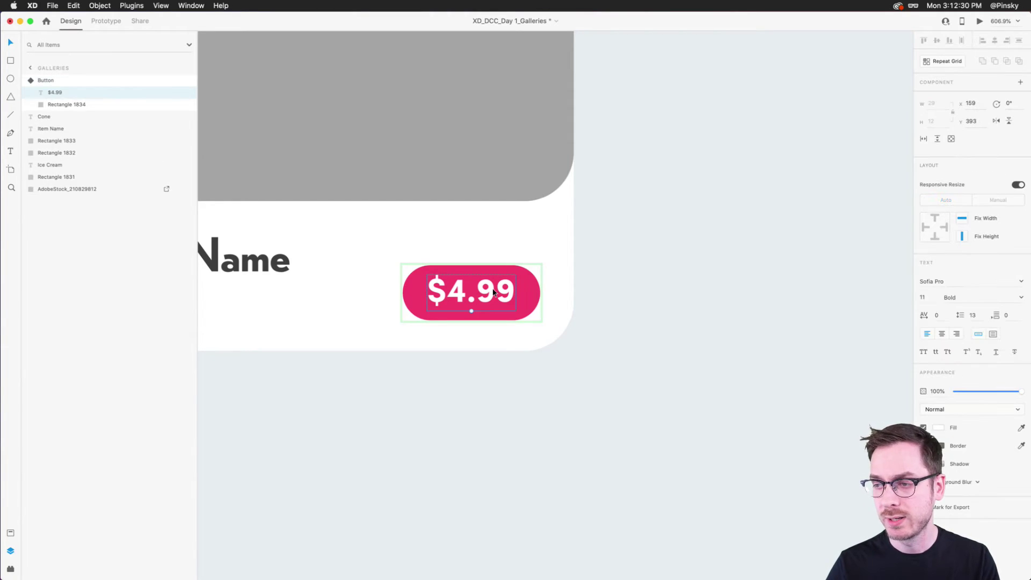
pyautogui.click(956, 334)
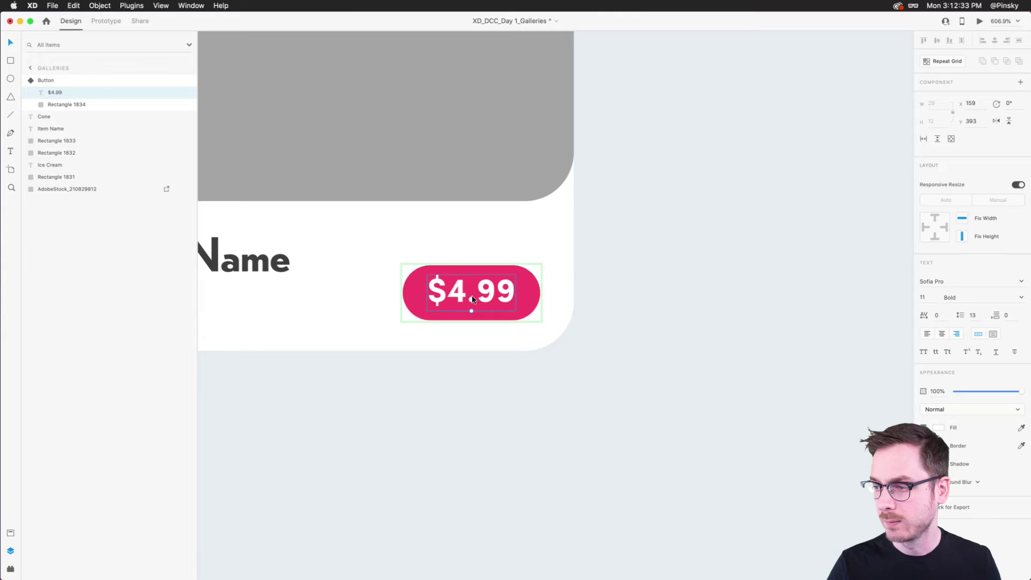
# Replace the button's price text with "Hello!" to test the padding, and undo the text change.
pyautogui.doubleClick(472, 303)
pyautogui.click(485, 303)
pyautogui.press('super+a')
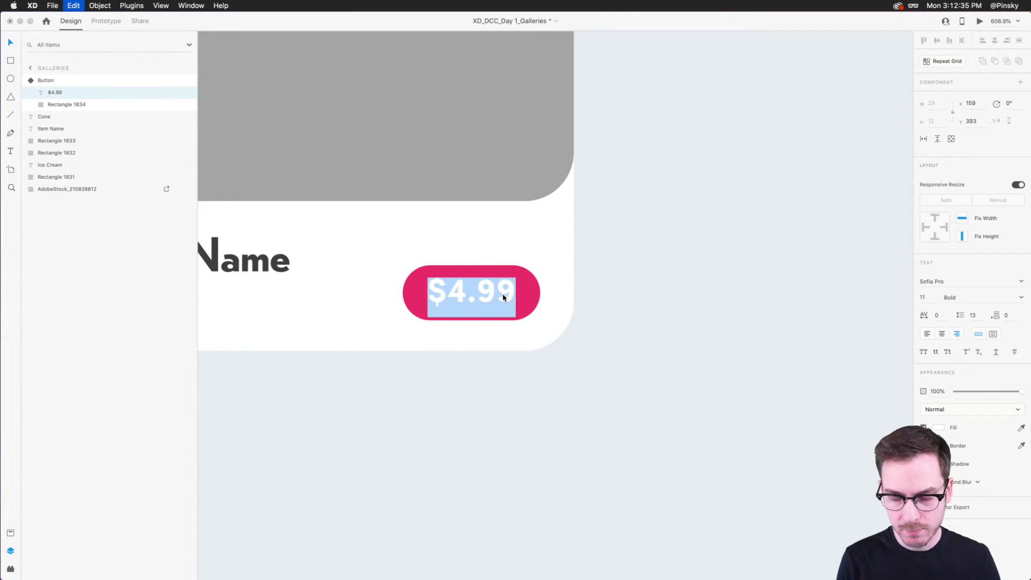
pyautogui.write('Hello!')
pyautogui.press('Escape')
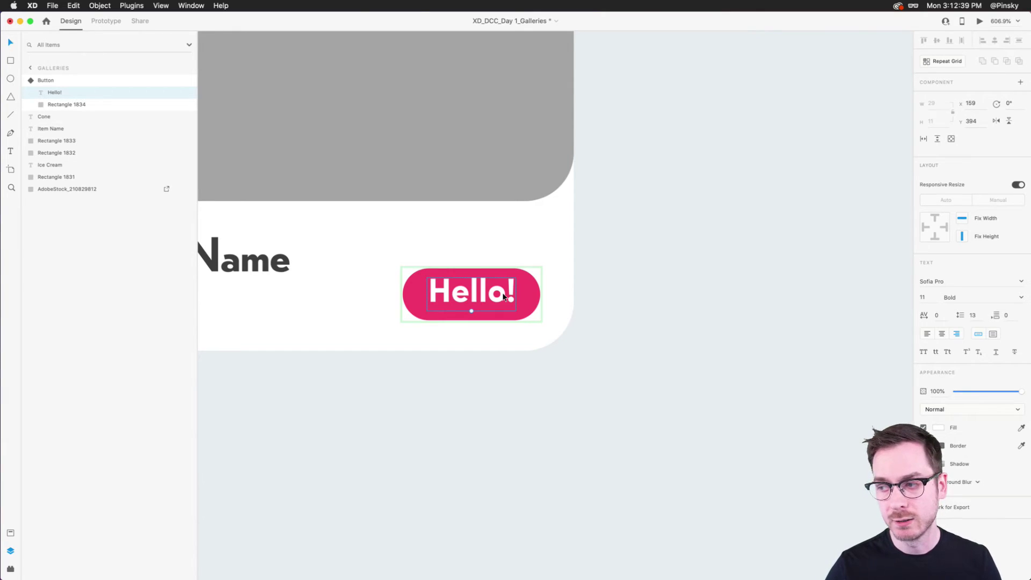
pyautogui.press('super+z')
# Move the price button over the card's lower right corner at about X 166, Y 404 and set its top padding to 4.
pyautogui.click(558, 265)
pyautogui.click(484, 289)
pyautogui.scroll(-5, 486, 293)
pyautogui.scroll(1, 525, 334)
pyautogui.moveTo(524, 334); pyautogui.dragTo(522, 334)
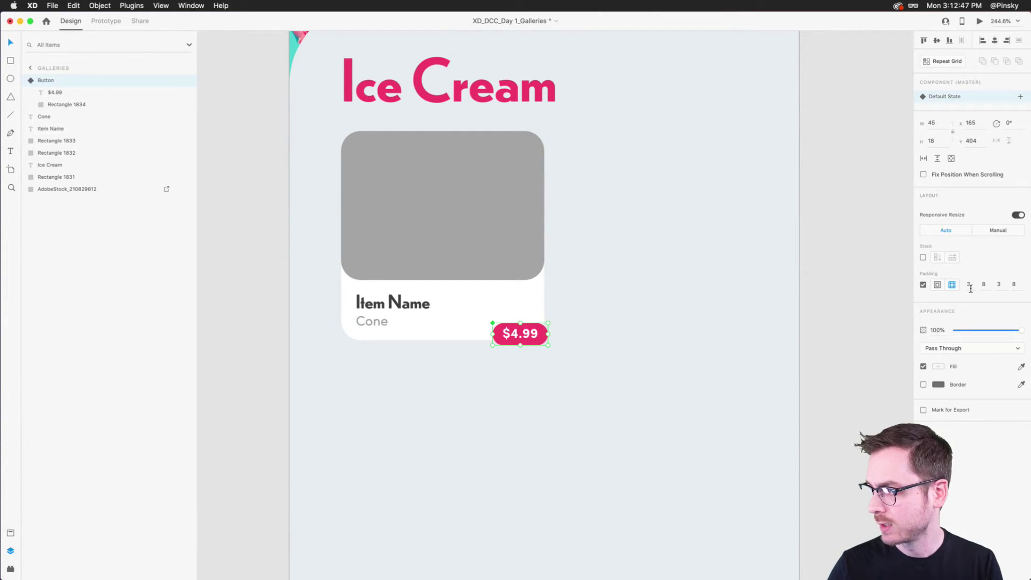
pyautogui.click(600, 298)
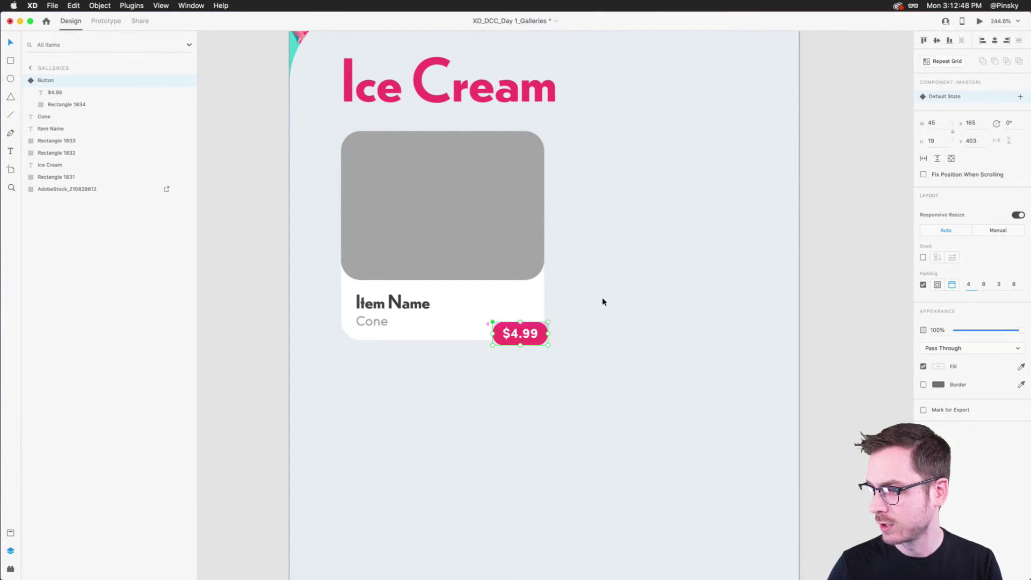
pyautogui.doubleClick(546, 335)
pyautogui.click(585, 331)
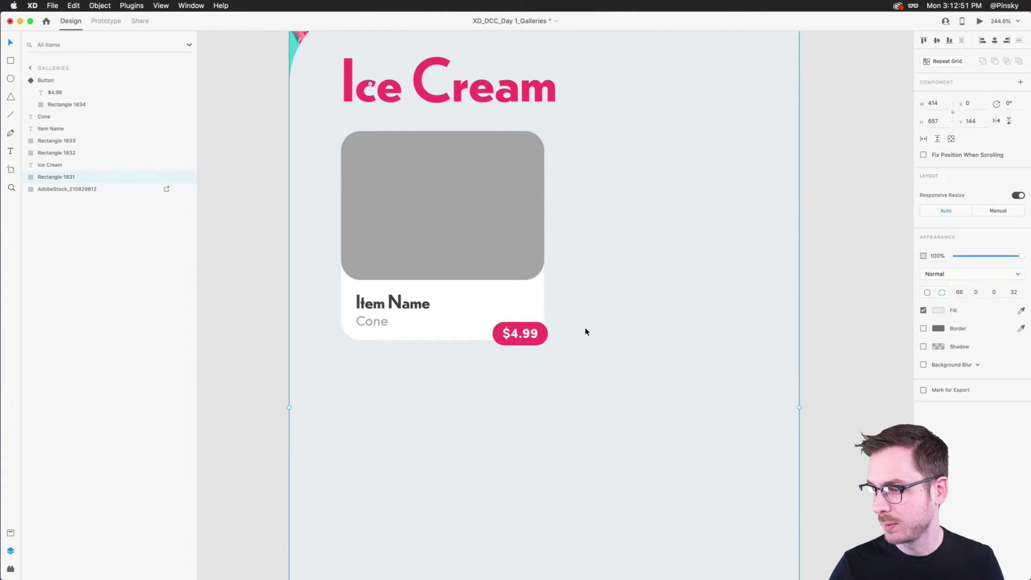
pyautogui.moveTo(522, 333); pyautogui.dragTo(524, 333)
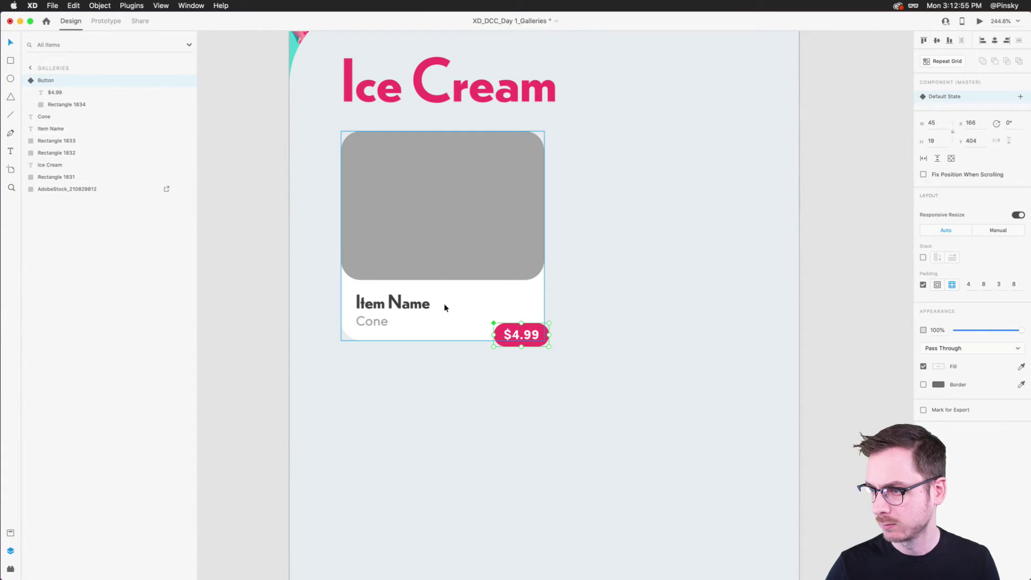
# Shorten the white card together with its labels and price button, and reduce the grey image placeholder's height to about 113.
pyautogui.click(455, 262)
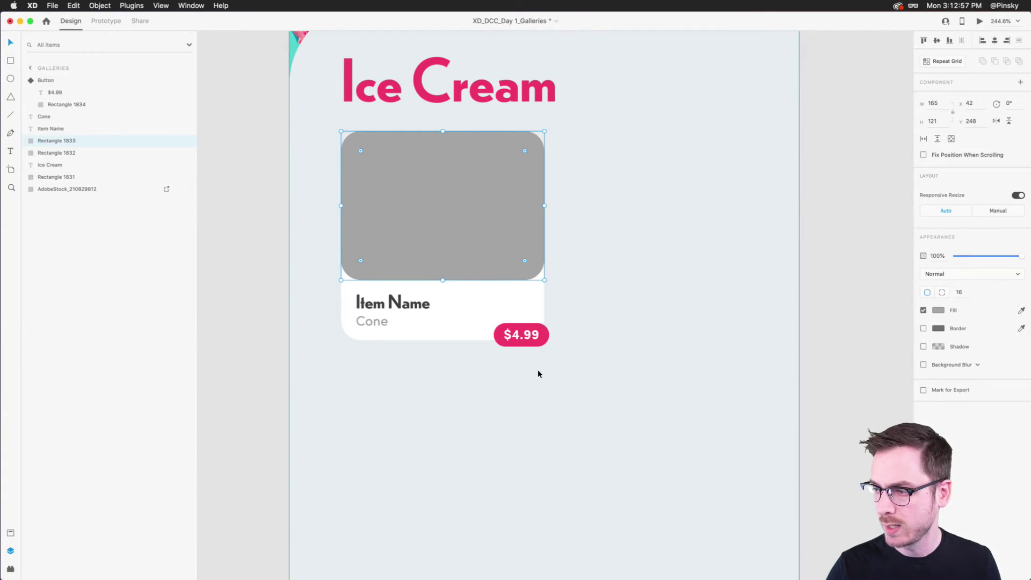
pyautogui.moveTo(243, 259); pyautogui.dragTo(589, 356)
pyautogui.press('super+c')
pyautogui.moveTo(445, 346); pyautogui.dragTo(445, 334)
pyautogui.click(424, 269)
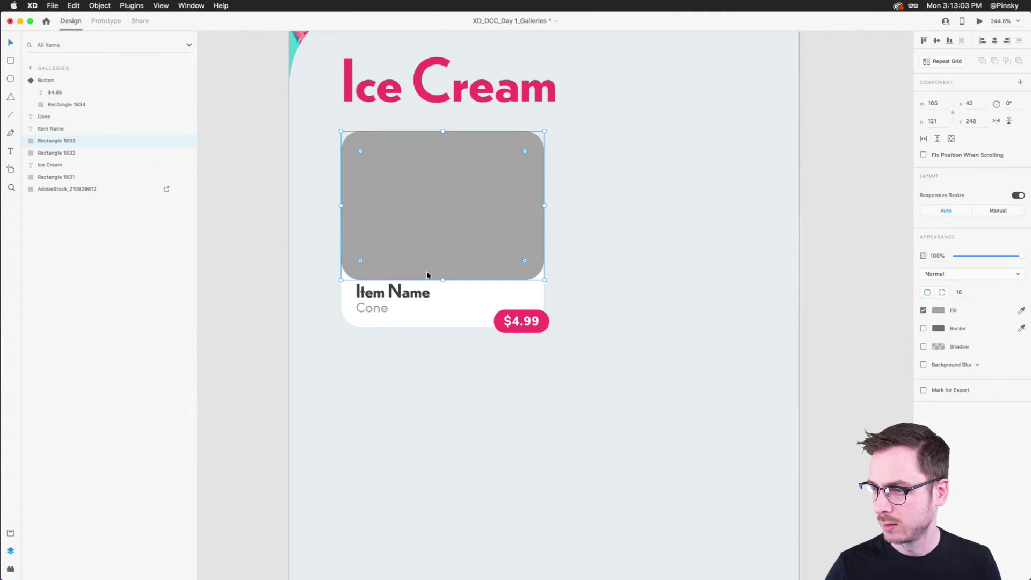
pyautogui.moveTo(441, 277); pyautogui.dragTo(443, 272)
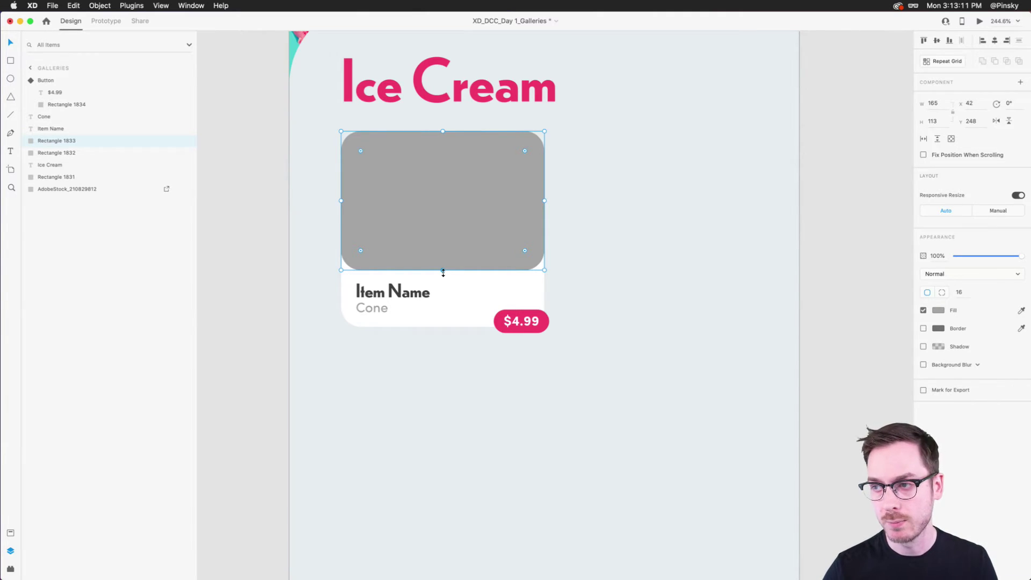
# Turn all the card's elements, without the header photo, into a repeat grid.
pyautogui.moveTo(261, 178); pyautogui.dragTo(546, 326)
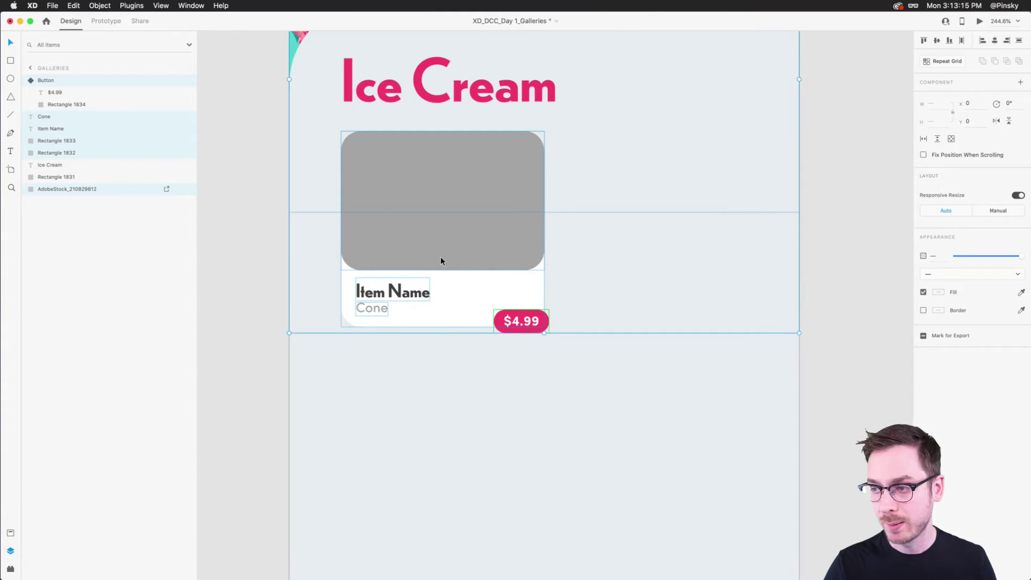
pyautogui.keyDown('shift'); pyautogui.click(295, 38); pyautogui.keyUp('shift')
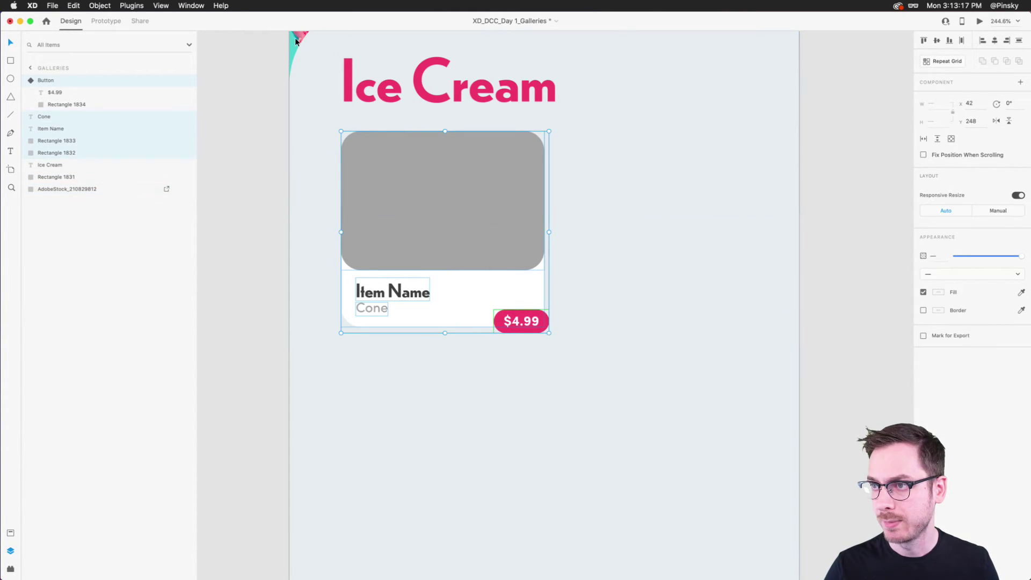
pyautogui.moveTo(450, 258)
pyautogui.mouseDown()
pyautogui.moveTo(430, 305)
pyautogui.moveTo(452, 262)
pyautogui.mouseUp()
pyautogui.press('super+z')
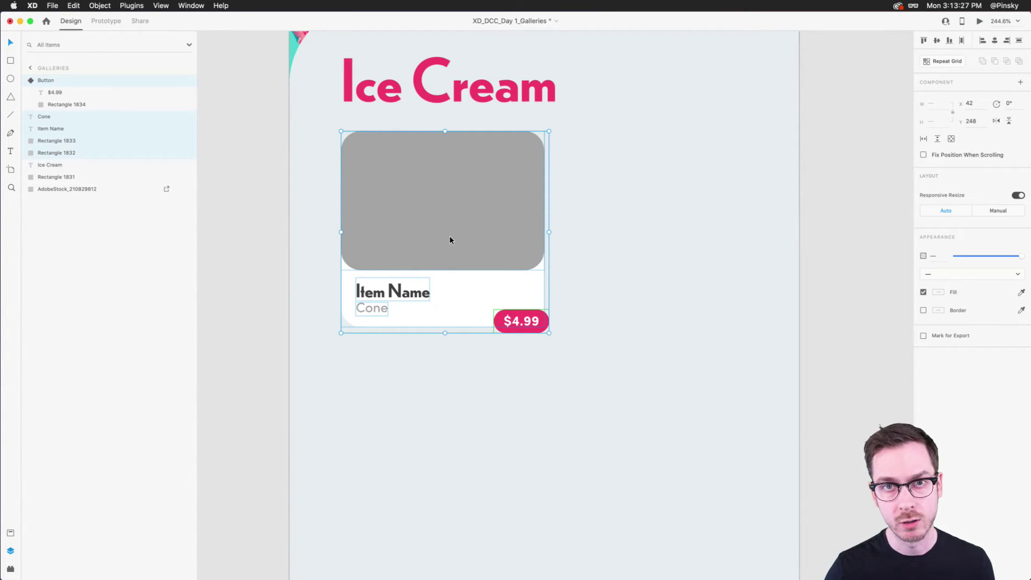
pyautogui.click(954, 62)
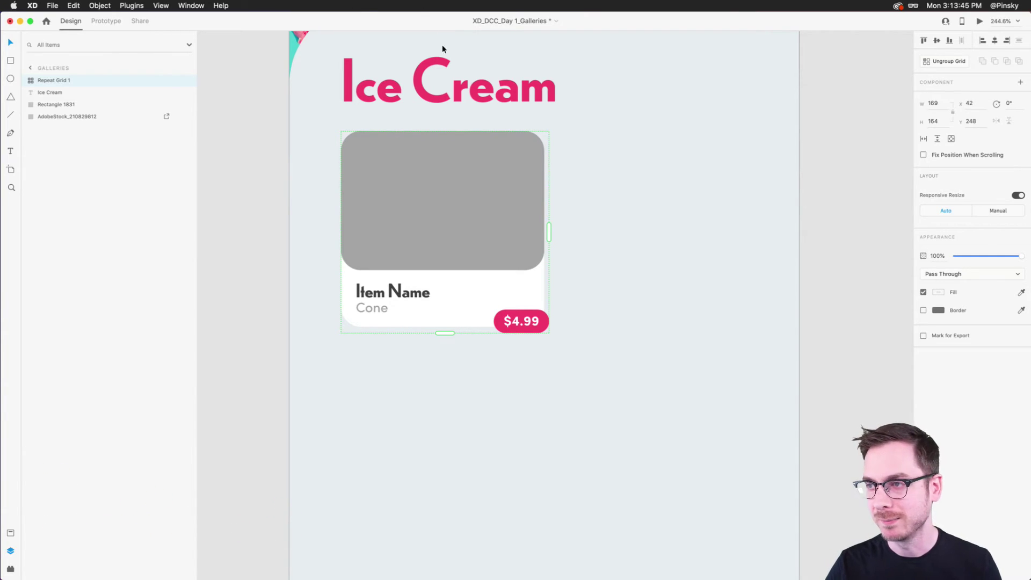
# Extend the repeat grid horizontally to four cards, about 740 wide.
pyautogui.hscroll(3, 461, 189)
pyautogui.scroll(-5, 469, 196)
pyautogui.moveTo(389, 215); pyautogui.dragTo(781, 215)
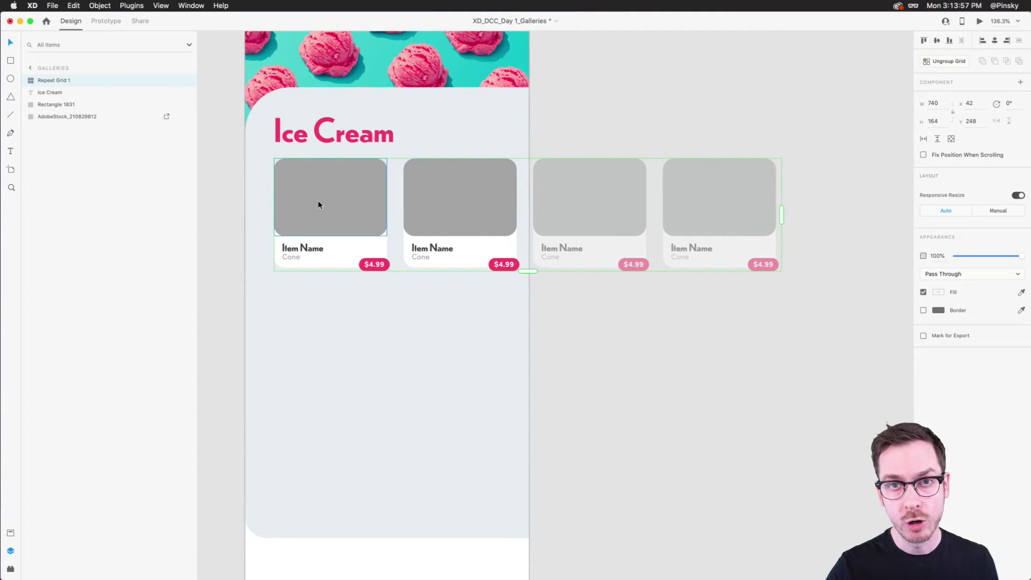
pyautogui.scroll(5, 289, 248)
pyautogui.doubleClick(289, 250)
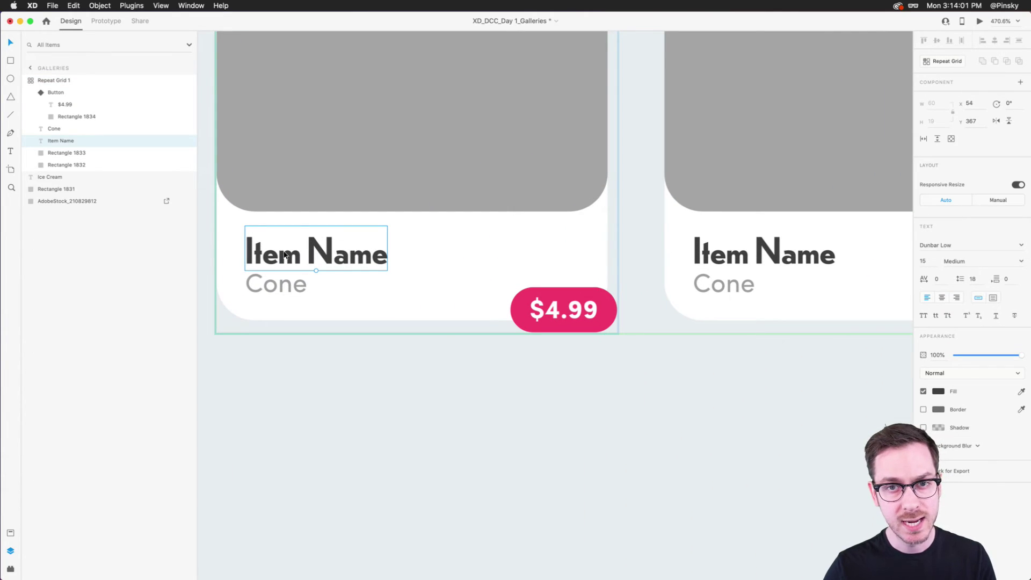
pyautogui.doubleClick(284, 256)
pyautogui.press('Escape')
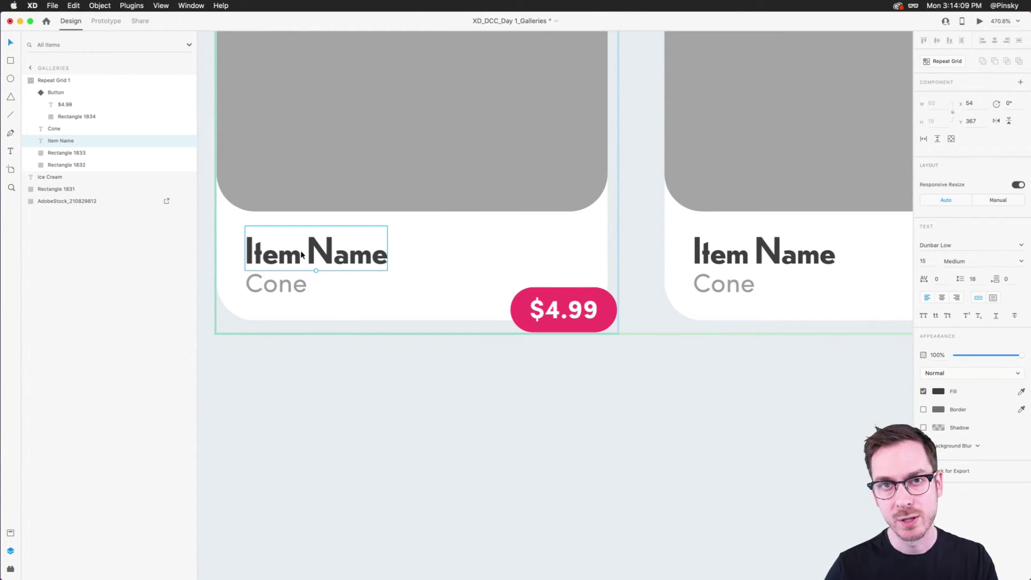
pyautogui.scroll(-5, 355, 260)
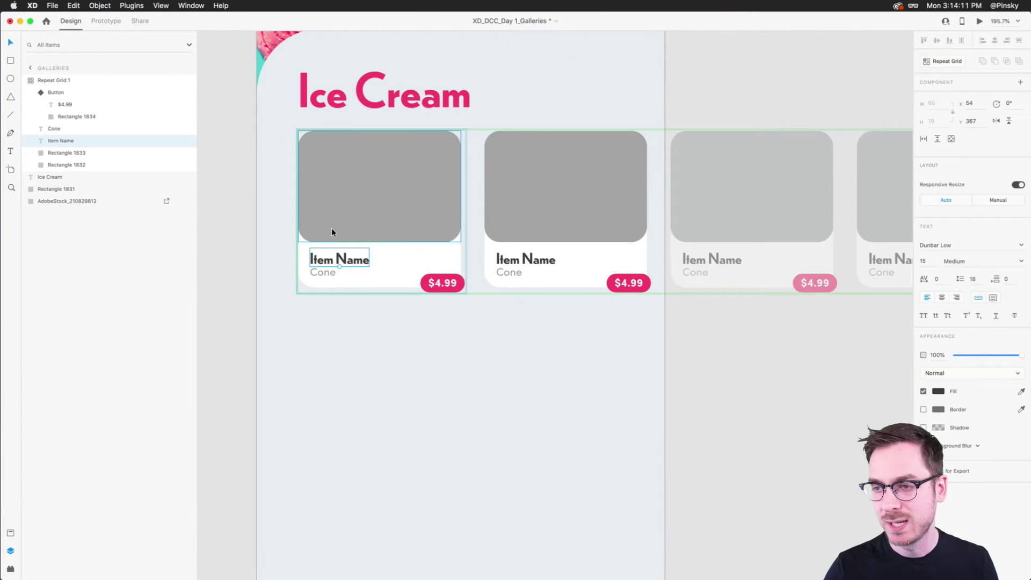
pyautogui.click(328, 311)
pyautogui.click(346, 219)
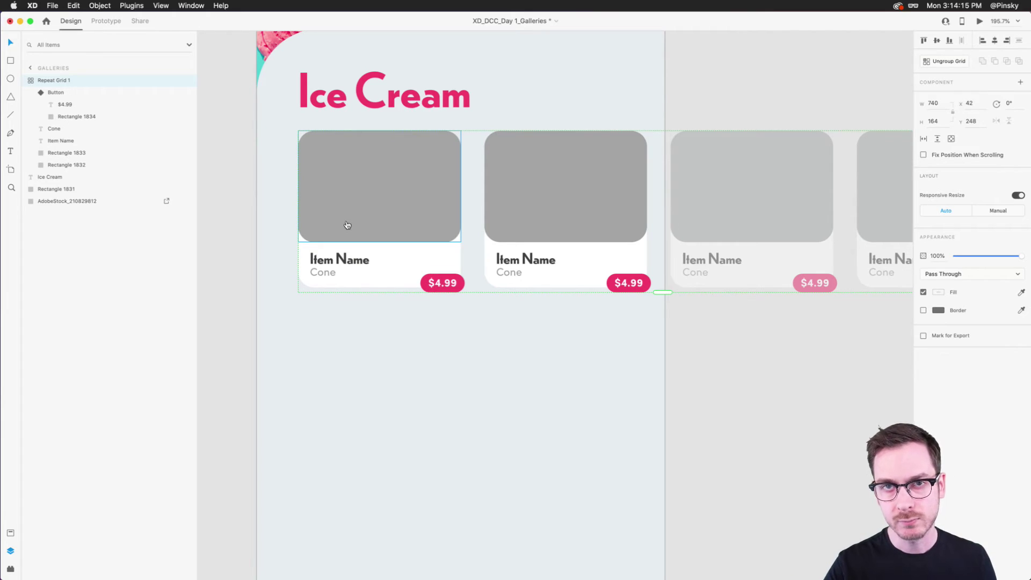
# Switch to Finder and select the images AdobeStock_106155597, 106155931, 153664577 and 172793547 in the Ice Cream folder.
pyautogui.press('super+Tab')
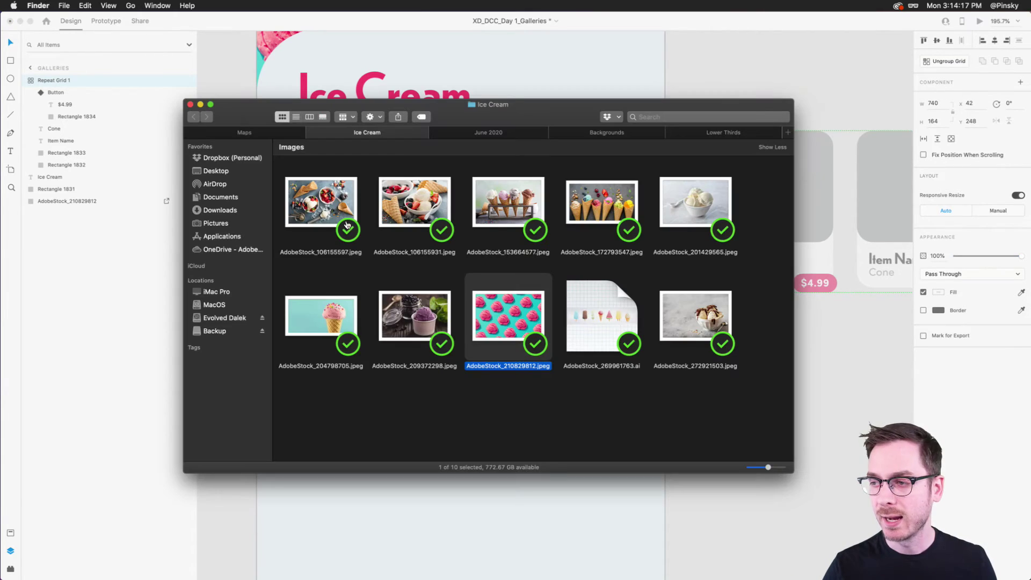
pyautogui.click(746, 204)
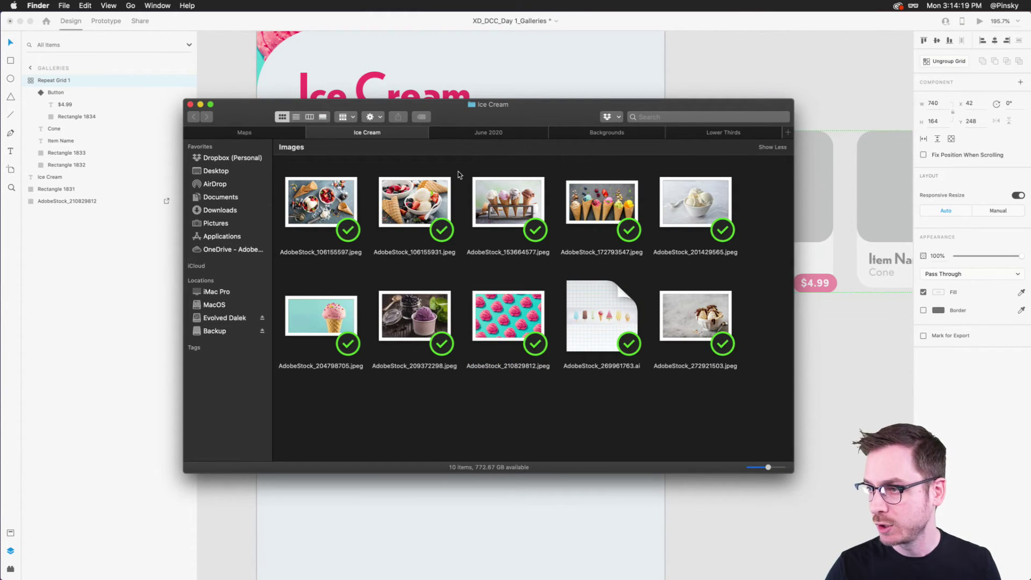
pyautogui.click(322, 206)
pyautogui.keyDown('shift'); pyautogui.click(417, 208); pyautogui.keyUp('shift')
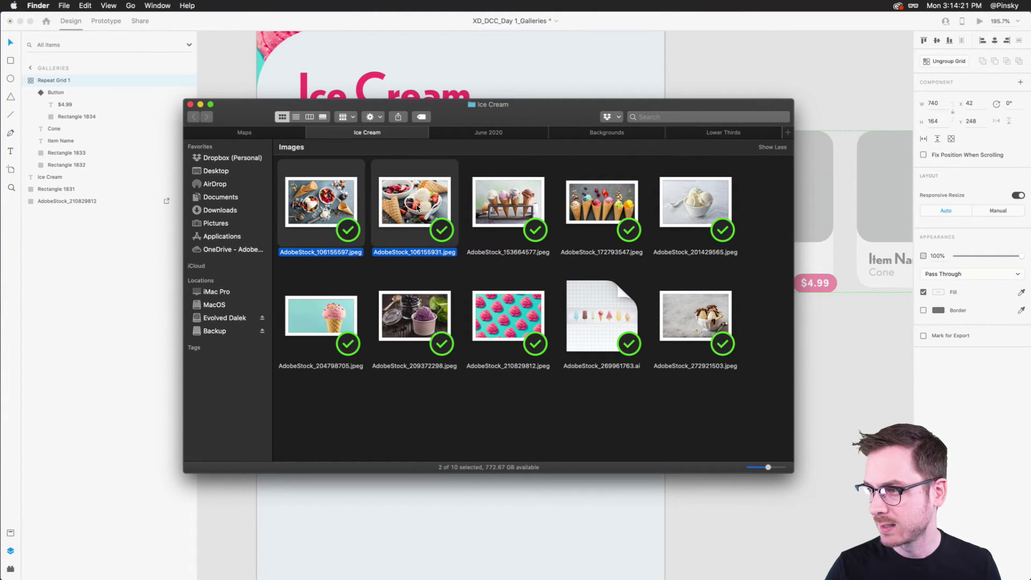
pyautogui.keyDown('shift'); pyautogui.click(495, 204); pyautogui.keyUp('shift')
pyautogui.keyDown('shift'); pyautogui.click(605, 212); pyautogui.keyUp('shift')
# Place the four selected images on the first card's grey placeholder so they fill the repeat grid's cards.
pyautogui.press('super+Tab')
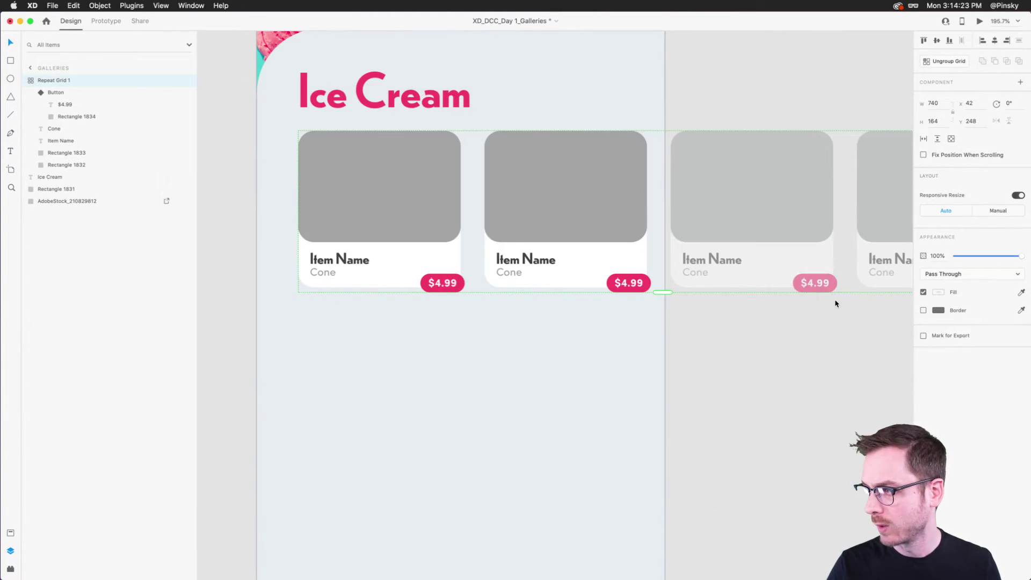
pyautogui.hscroll(5, 826, 295)
pyautogui.hscroll(-3, 824, 293)
pyautogui.press('super+Tab')
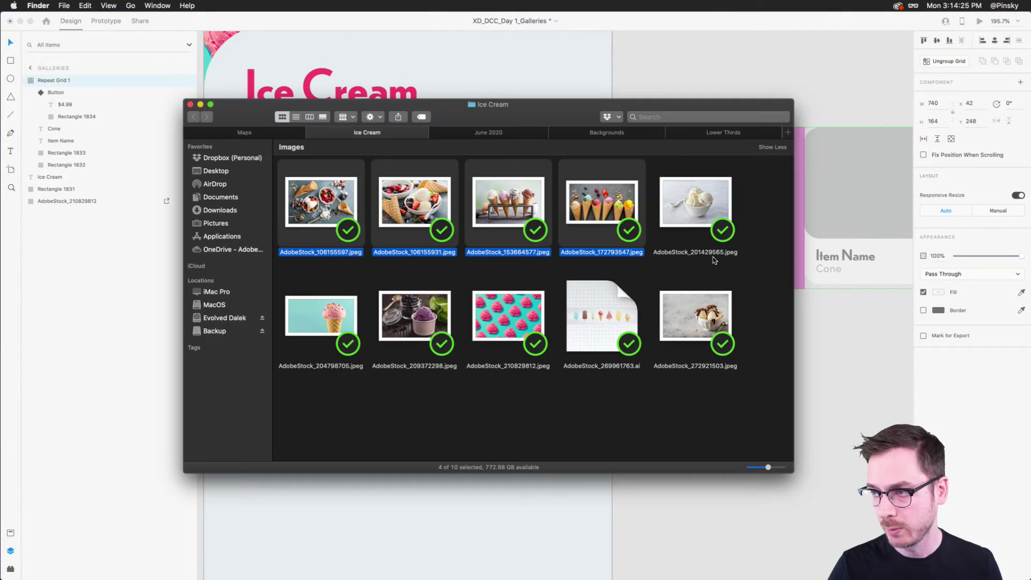
pyautogui.press('super+Tab')
pyautogui.moveTo(317, 202)
pyautogui.mouseDown()
pyautogui.moveTo(353, 215)
pyautogui.moveTo(329, 188)
pyautogui.mouseUp()
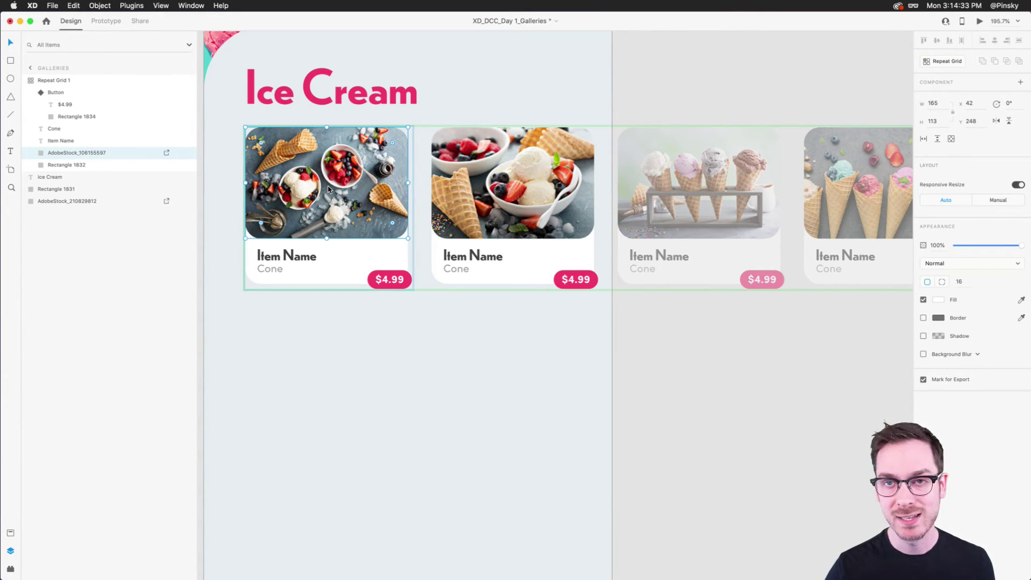
# Change the first card's item name to "Salted Caramel".
pyautogui.scroll(-2, 305, 240)
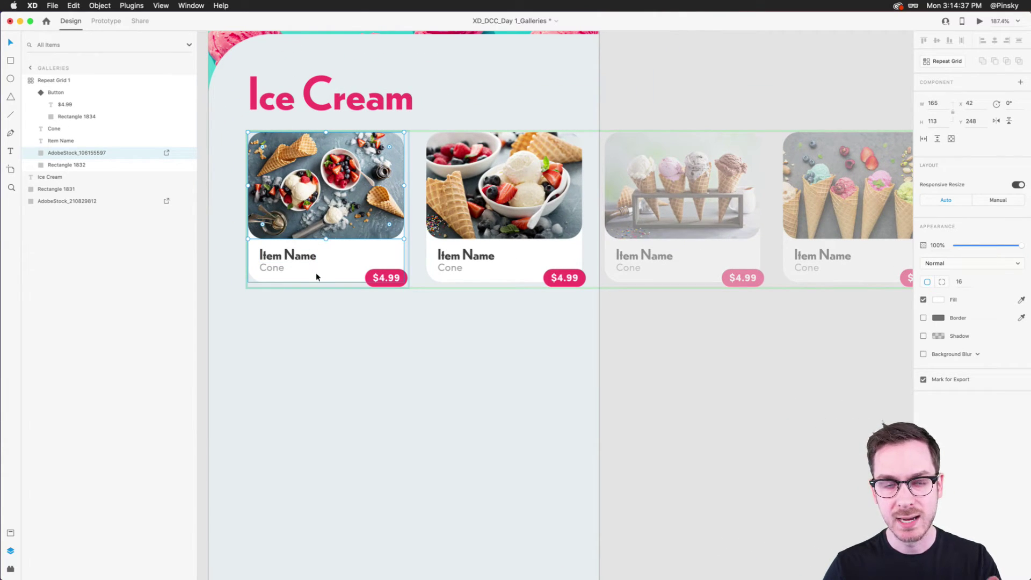
pyautogui.press('Escape')
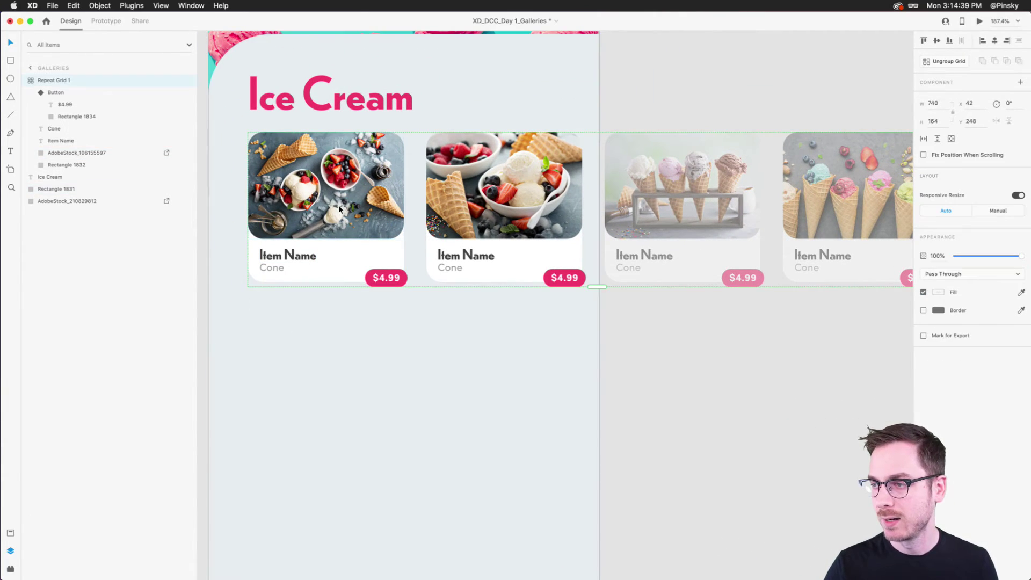
pyautogui.moveTo(412, 200)
pyautogui.mouseDown()
pyautogui.moveTo(435, 201)
pyautogui.moveTo(415, 201)
pyautogui.mouseUp()
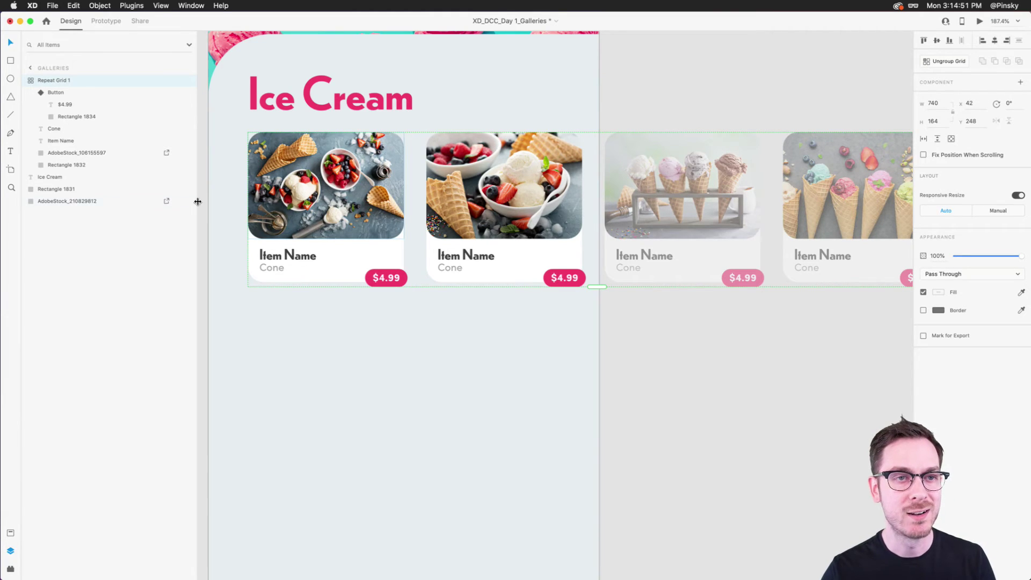
pyautogui.doubleClick(288, 251)
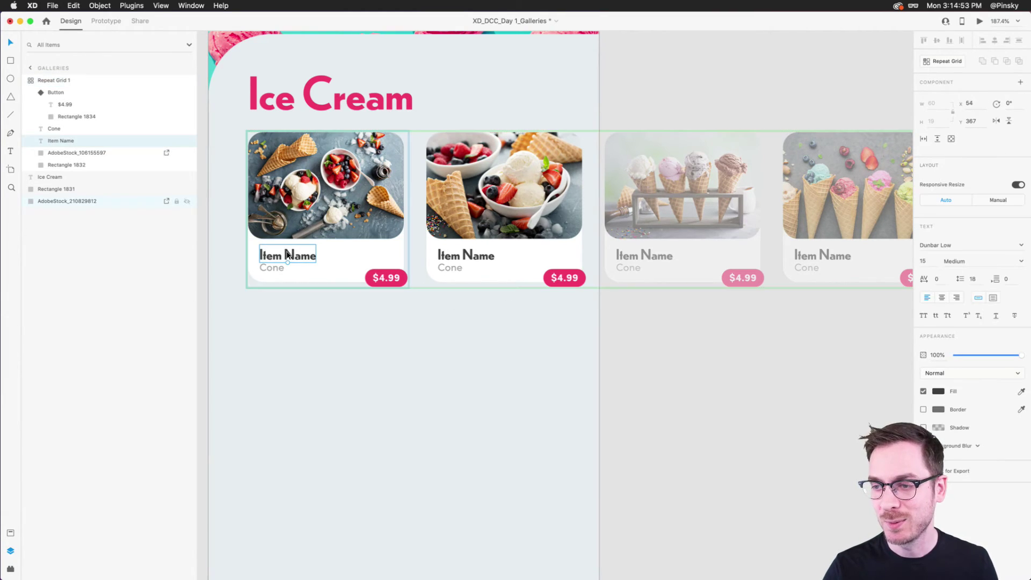
pyautogui.press('Return')
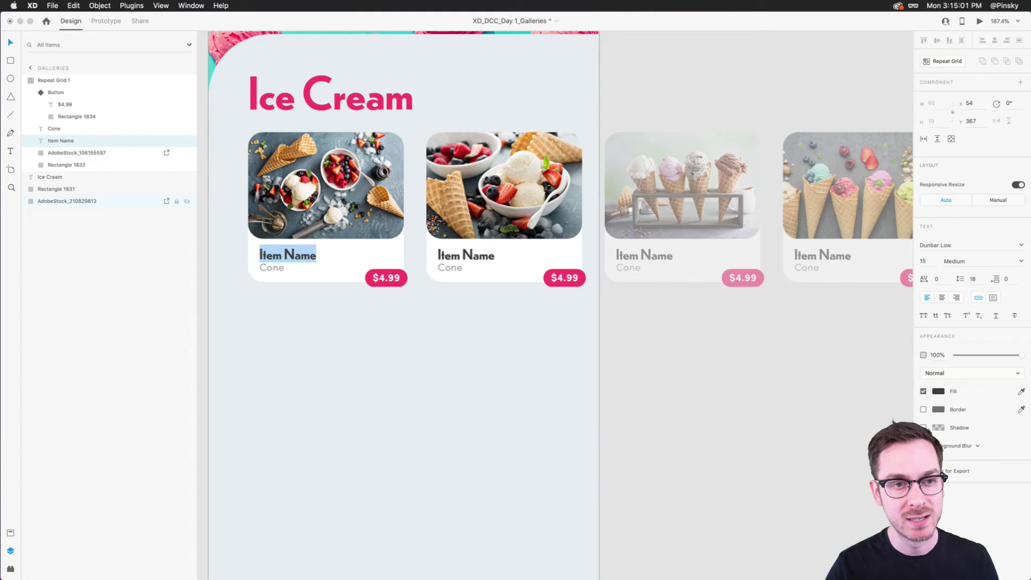
pyautogui.write('Sal')
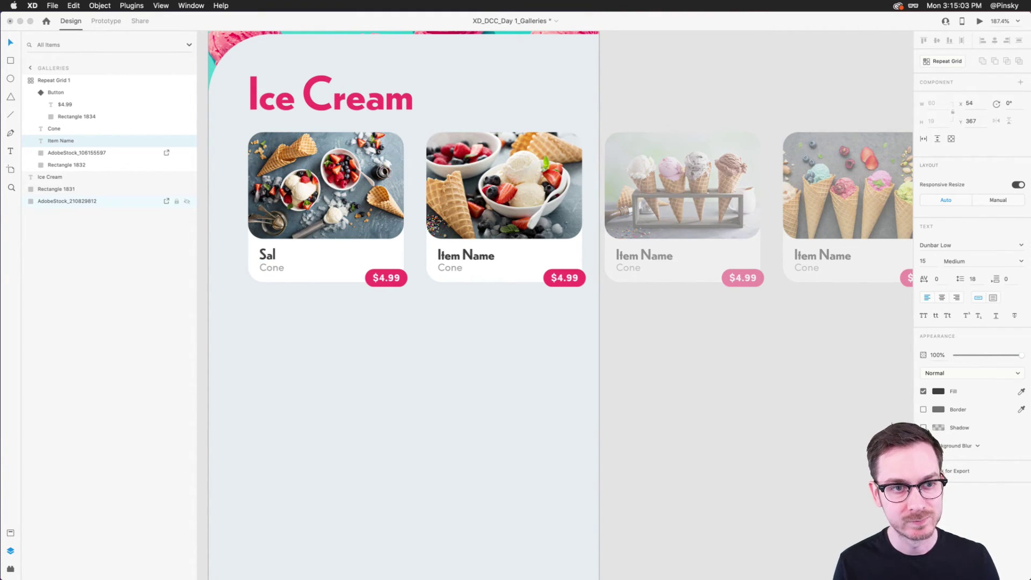
pyautogui.write('ted Car')
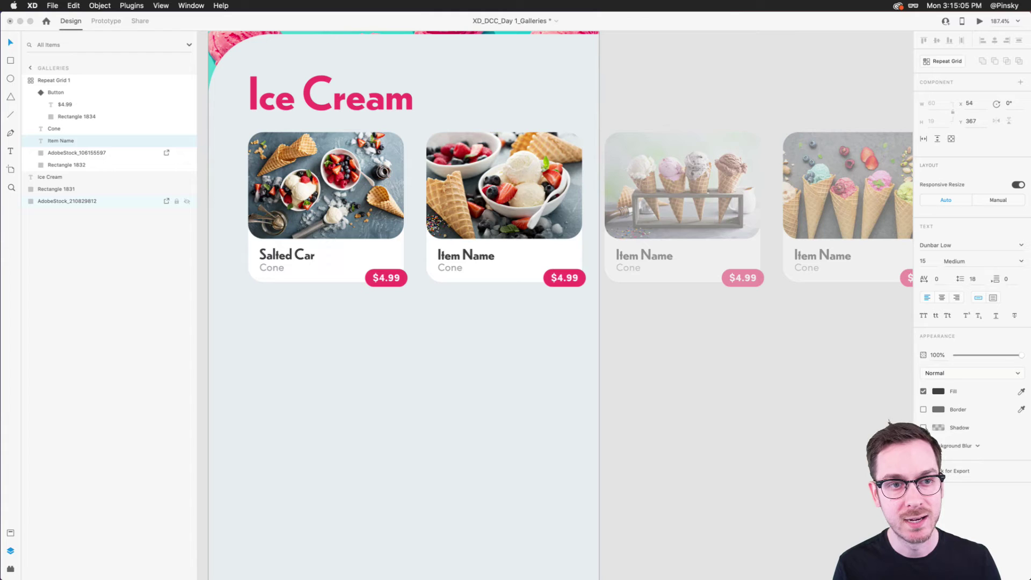
pyautogui.write('amel')
pyautogui.press('Escape')
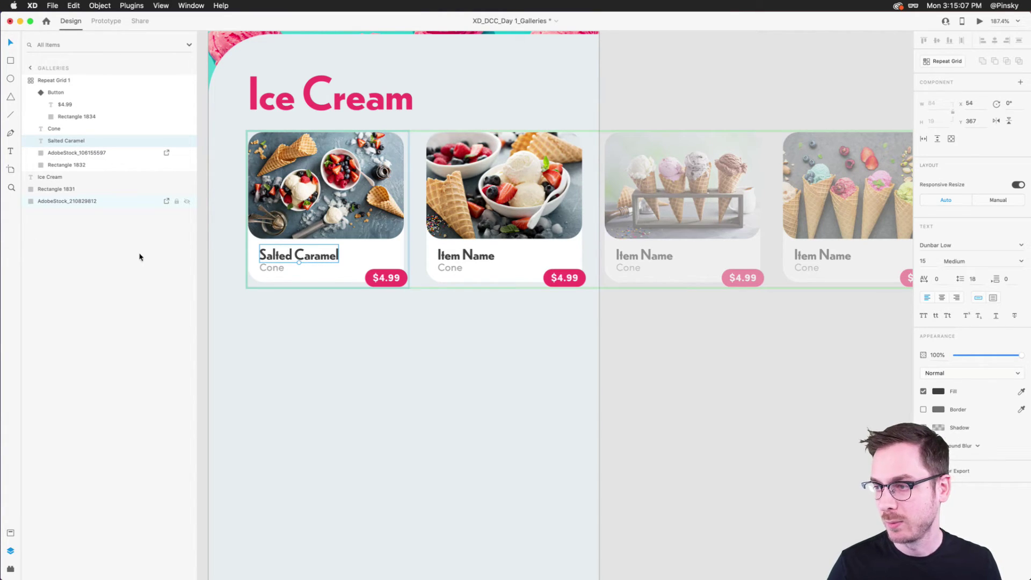
# Change the second card's item name to "Turtle Something" and the third card's to "Mango Love".
pyautogui.doubleClick(466, 255)
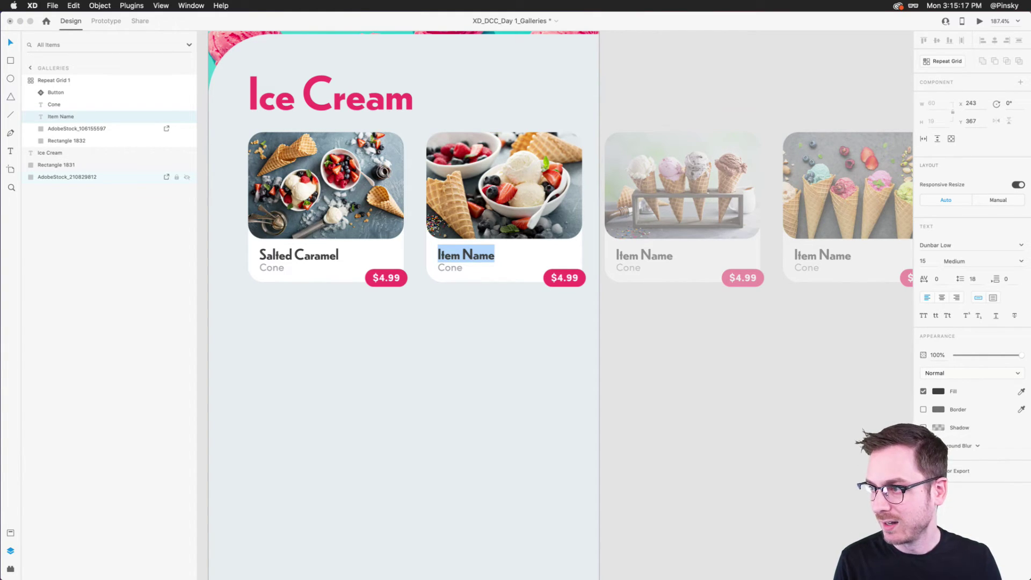
pyautogui.write('Turtle S')
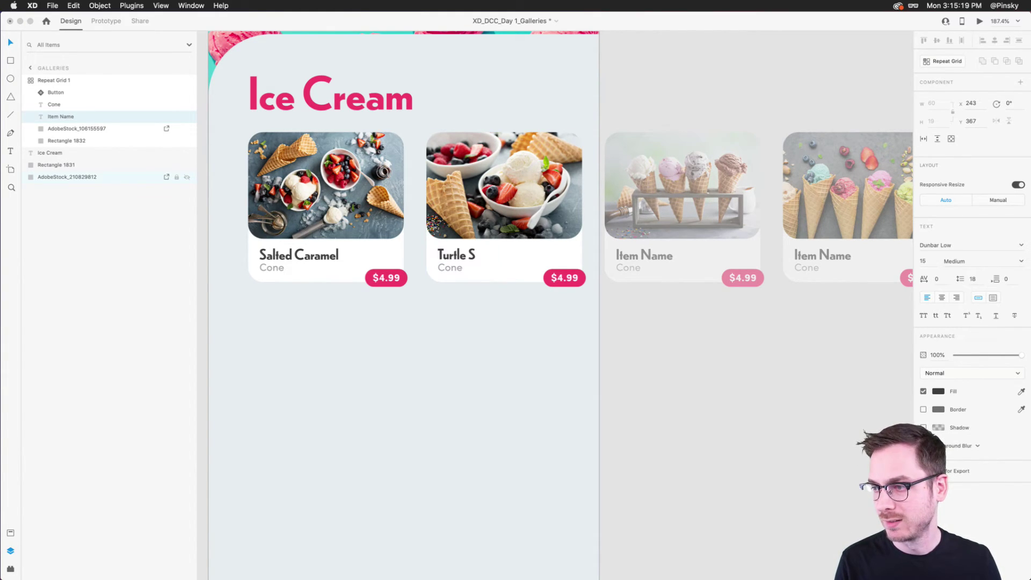
pyautogui.write('omething')
pyautogui.press('Escape')
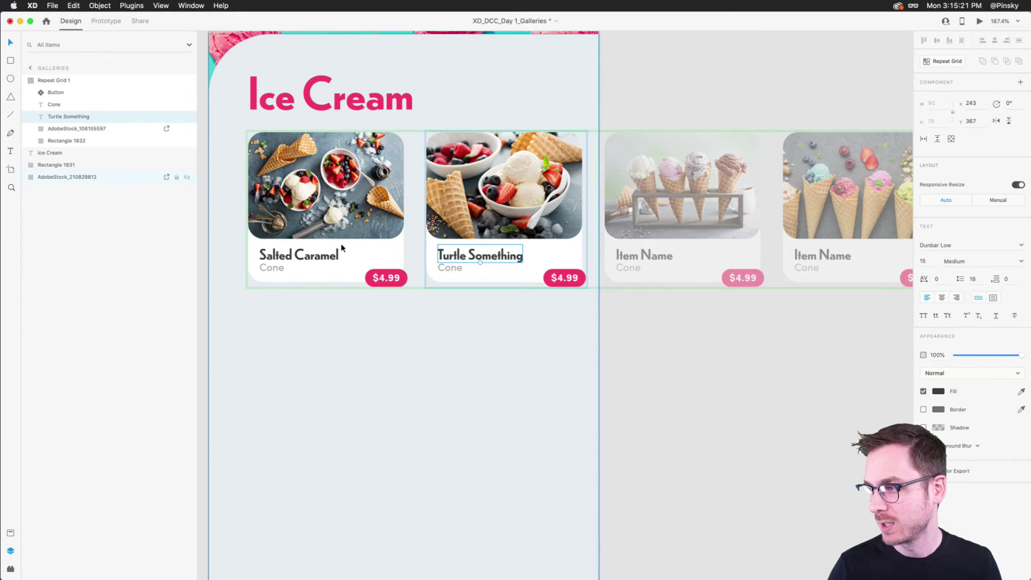
pyautogui.doubleClick(664, 261)
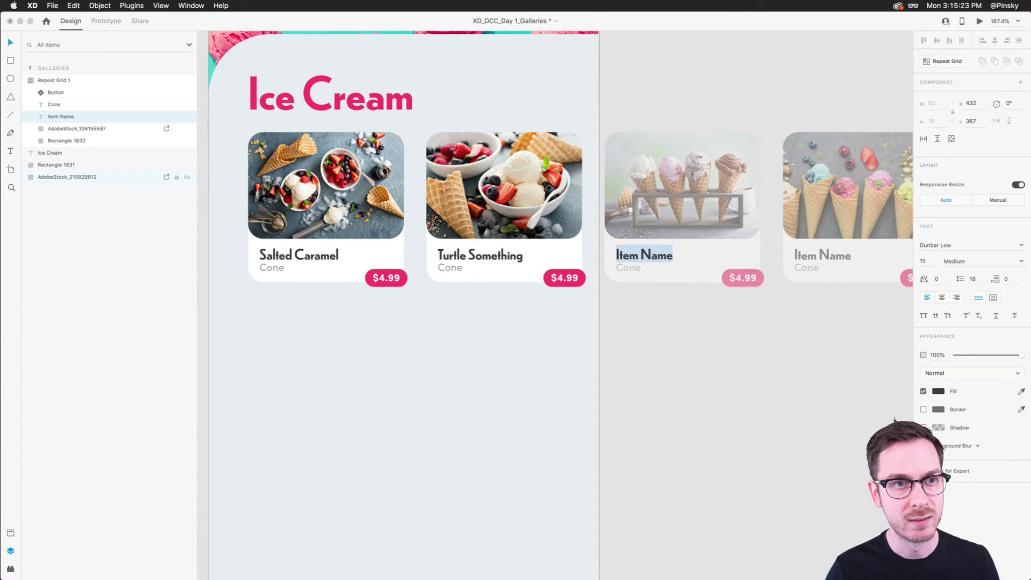
pyautogui.write('Mango Love')
pyautogui.press('Escape')
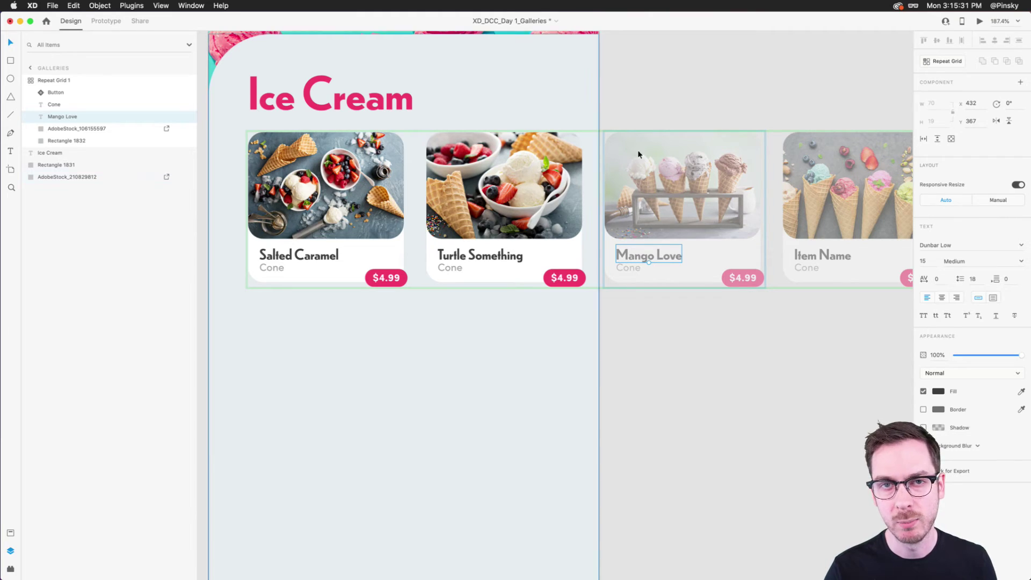
# Change the fourth card's item name to "Raspberry" and deselect the repeat grid.
pyautogui.click(819, 254)
pyautogui.doubleClick(820, 254)
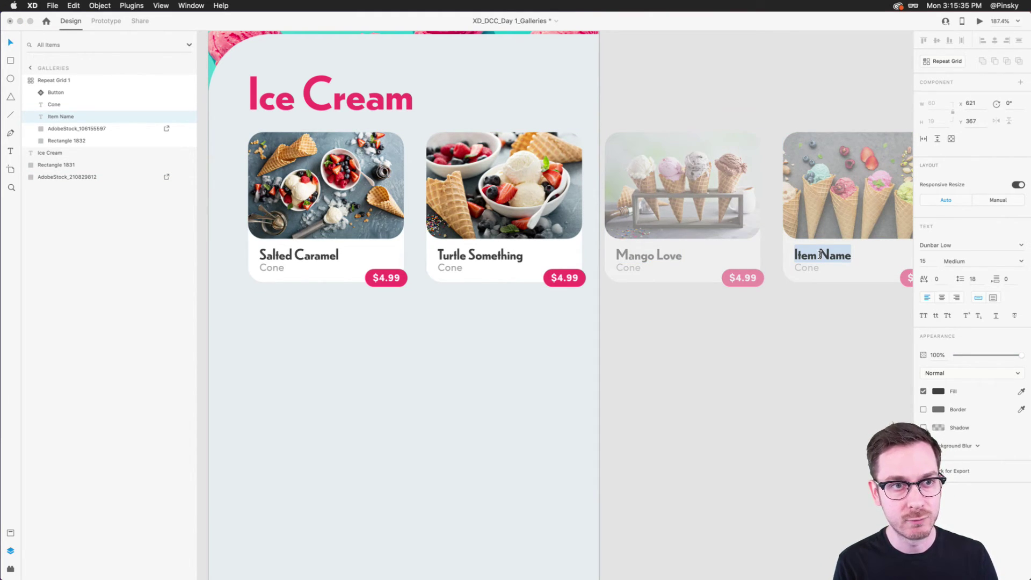
pyautogui.write('Raspberry')
pyautogui.press('Escape')
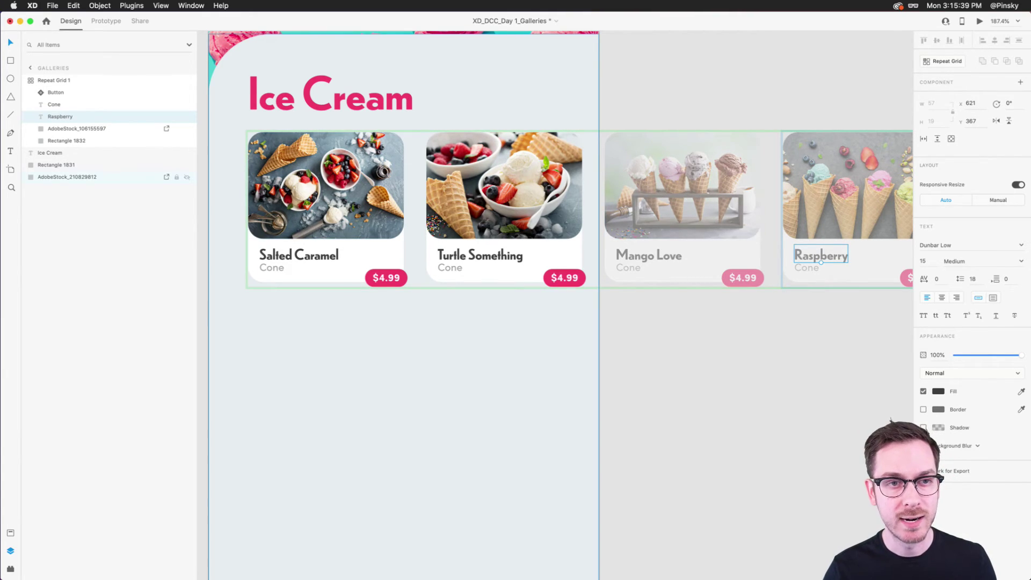
pyautogui.click(671, 100)
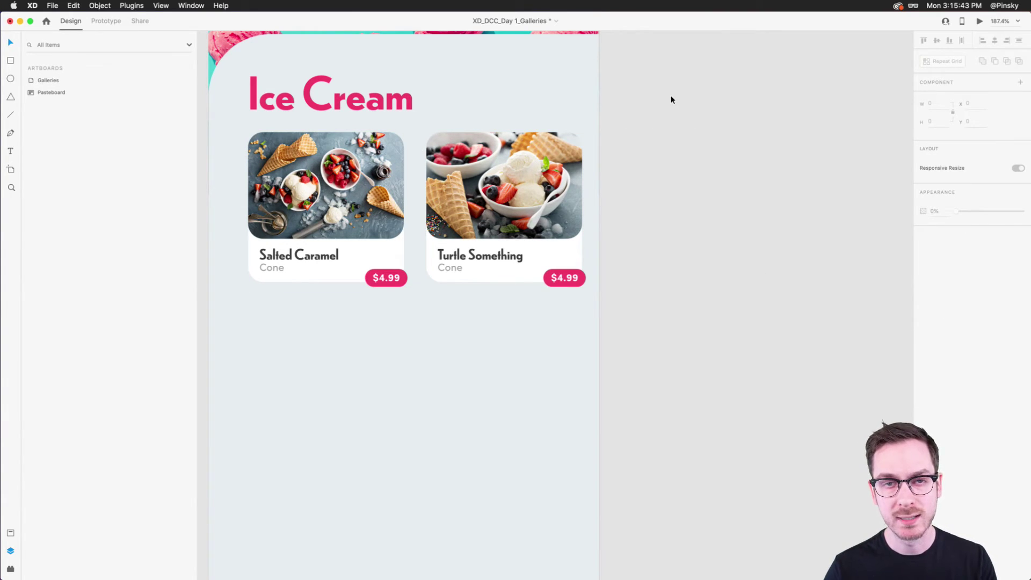
# Tighten the horizontal spacing between the repeat grid's cards until the grid is about 707 wide.
pyautogui.scroll(2, 671, 100)
pyautogui.click(400, 219)
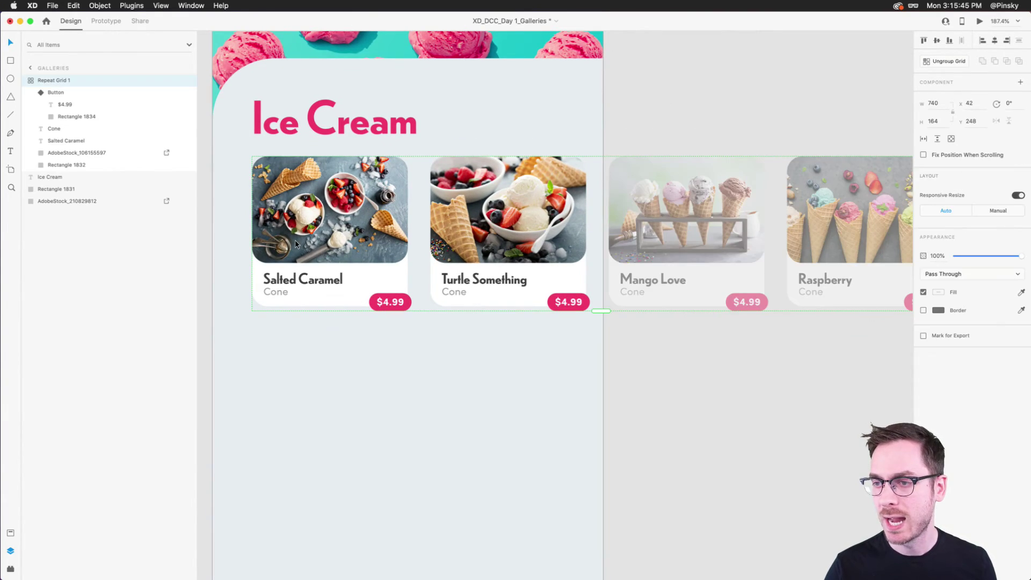
pyautogui.moveTo(424, 219); pyautogui.dragTo(414, 219)
pyautogui.click(662, 115)
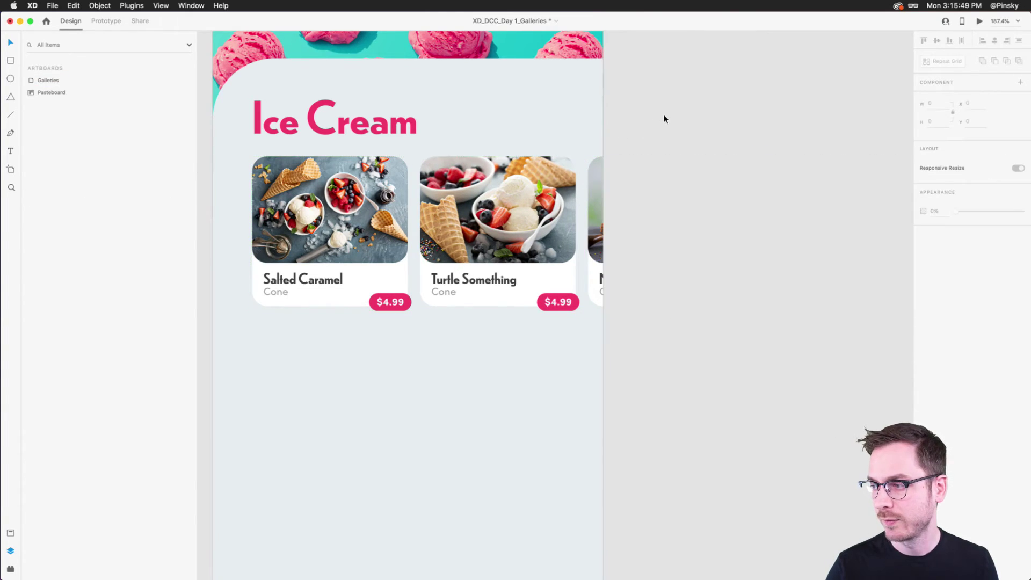
# Duplicate the Galleries artboard and shift the copy's repeat grid left by one card.
pyautogui.click(359, 207)
pyautogui.press('super+0')
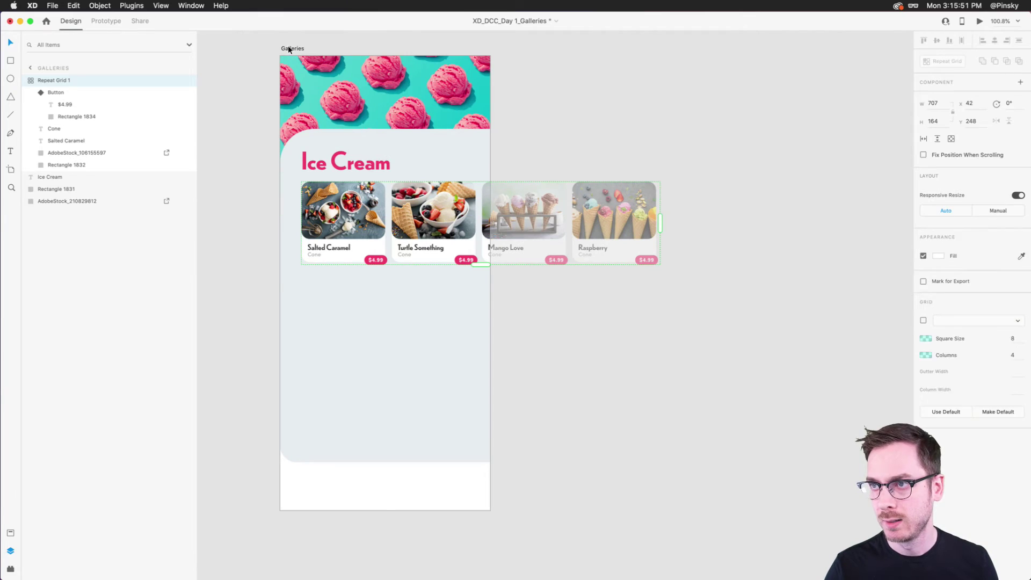
pyautogui.click(287, 45)
pyautogui.press('super+d')
pyautogui.click(623, 245)
pyautogui.moveTo(701, 210); pyautogui.dragTo(611, 210)
pyautogui.click(810, 161)
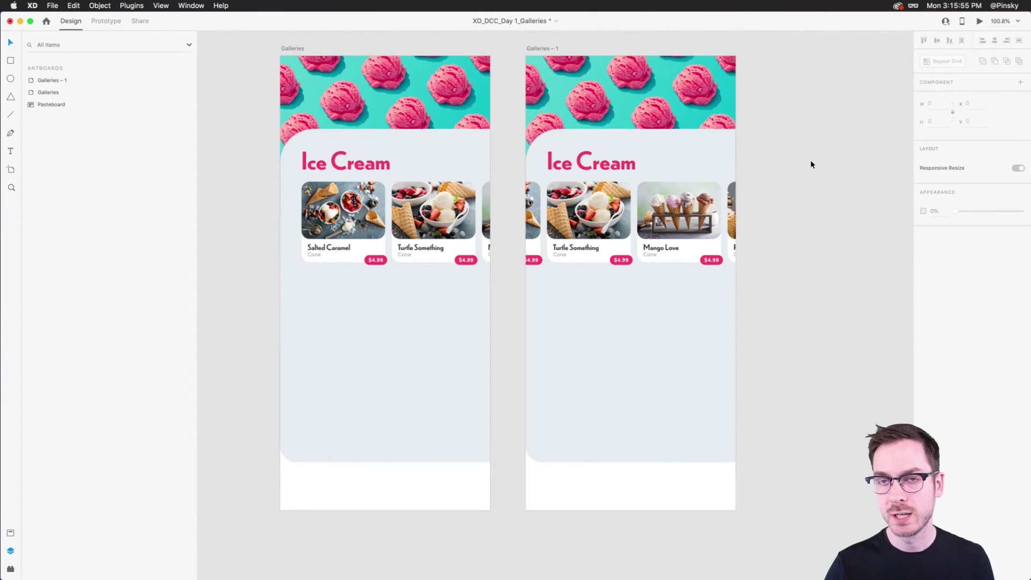
# Duplicate the Galleries – 1 artboard and try to shift its cards further left.
pyautogui.click(545, 48)
pyautogui.press('super+d')
pyautogui.moveTo(617, 239); pyautogui.dragTo(523, 243)
# Undo the artboard duplications and card shifts, going back to the single Galleries artboard.
pyautogui.press('super+z')
pyautogui.press('super+z')
pyautogui.press('super+z')
pyautogui.press('super+z')
pyautogui.press('super+z')
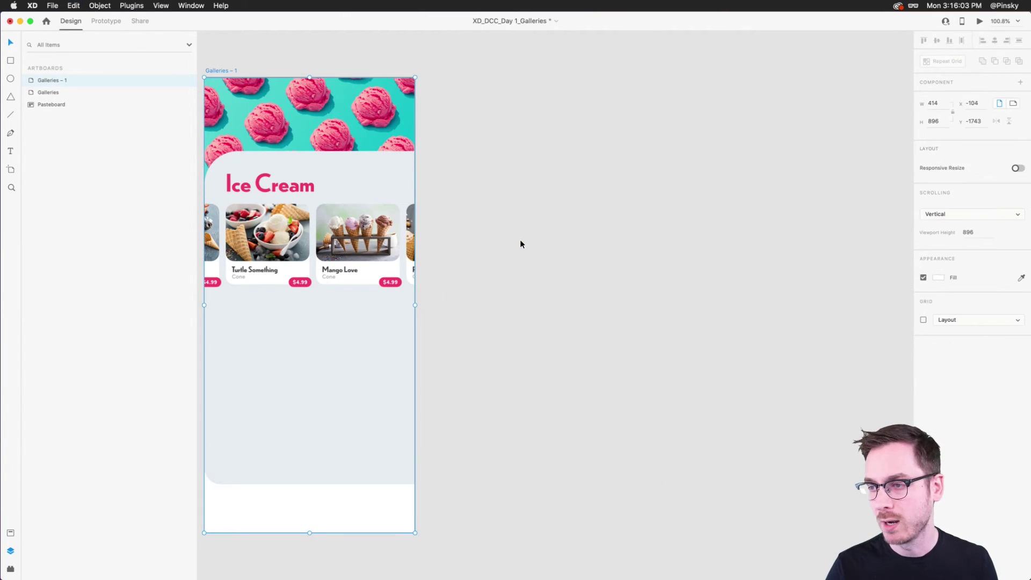
pyautogui.hscroll(-5, 519, 240)
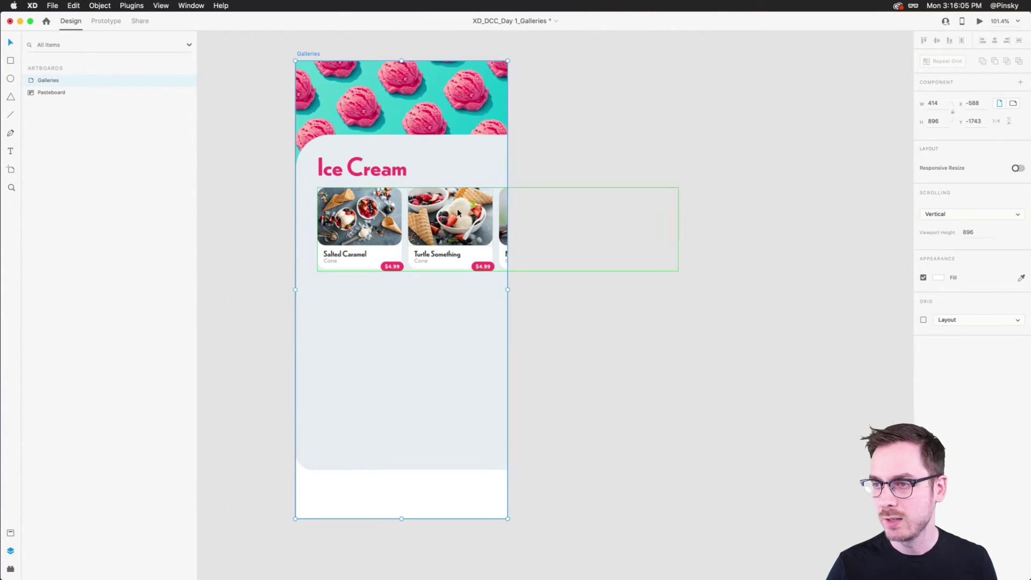
# Make the repeat grid a horizontal scroll group and extend its left boundary to the artboard edge, X 0 and width 414.
pyautogui.scroll(4, 352, 248)
pyautogui.click(352, 248)
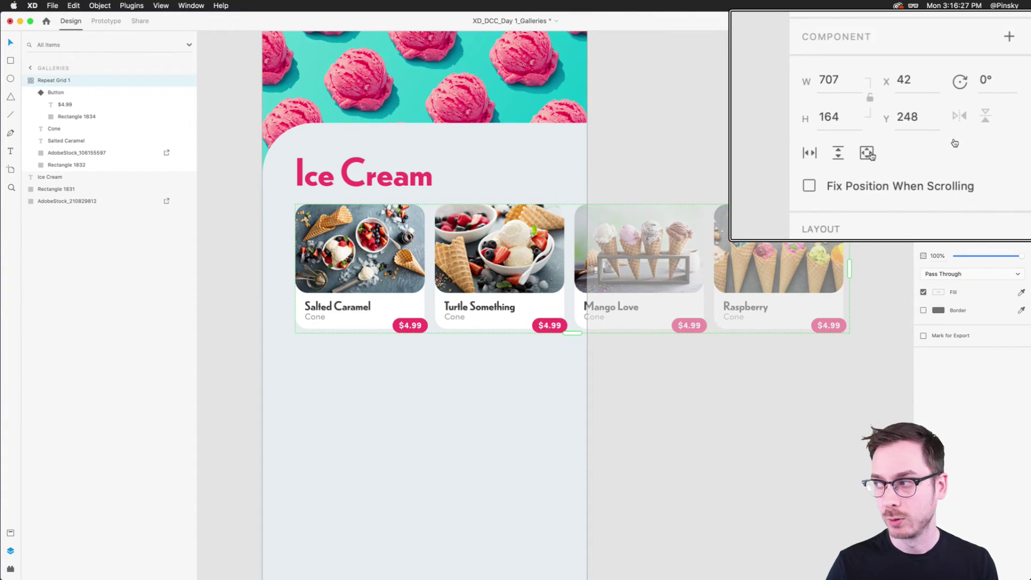
pyautogui.click(925, 141)
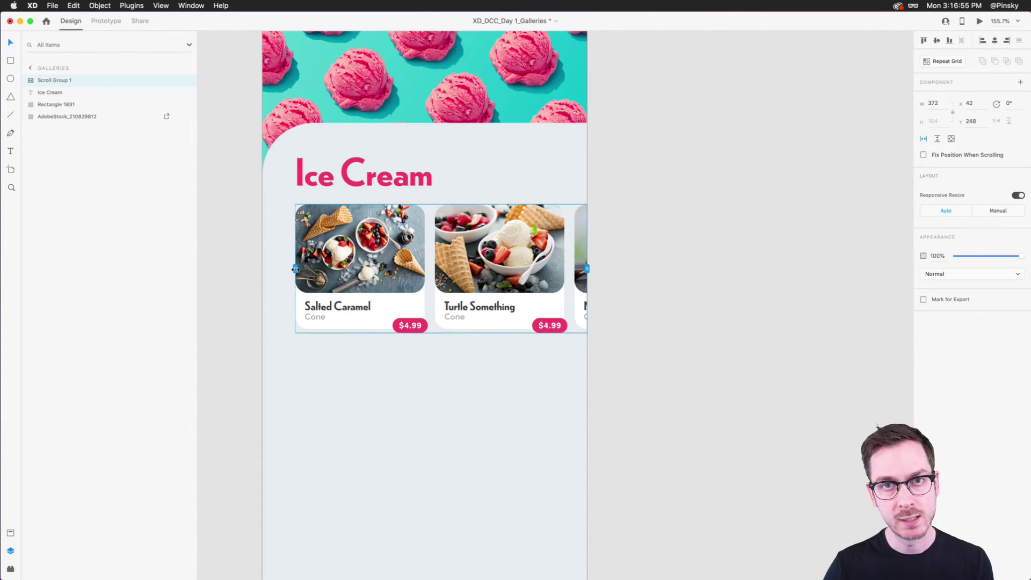
pyautogui.moveTo(295, 269); pyautogui.dragTo(263, 269)
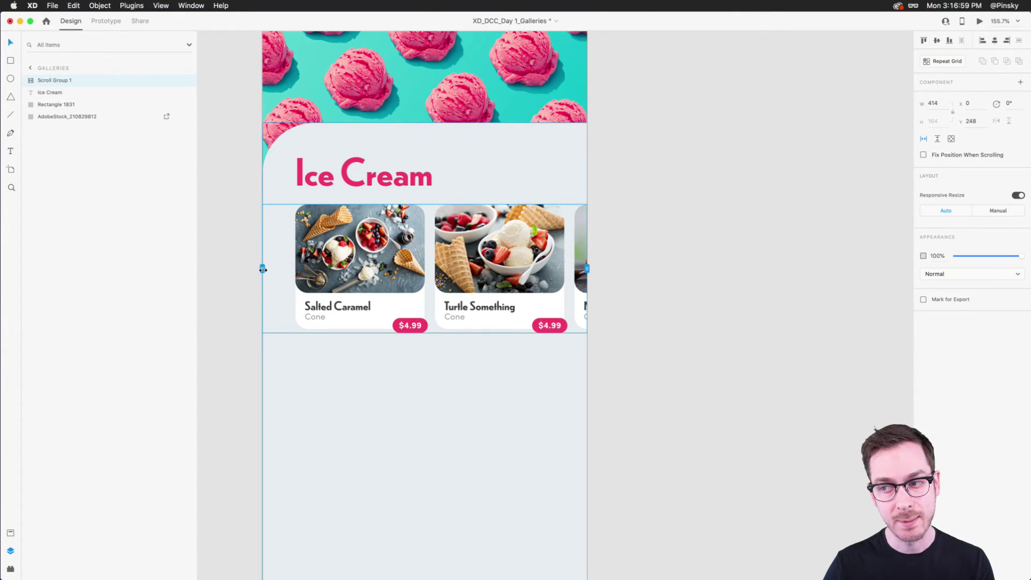
# Preview the artboard and scroll the card gallery sideways from Salted Caramel to Raspberry, closing the preview when done.
pyautogui.click(979, 20)
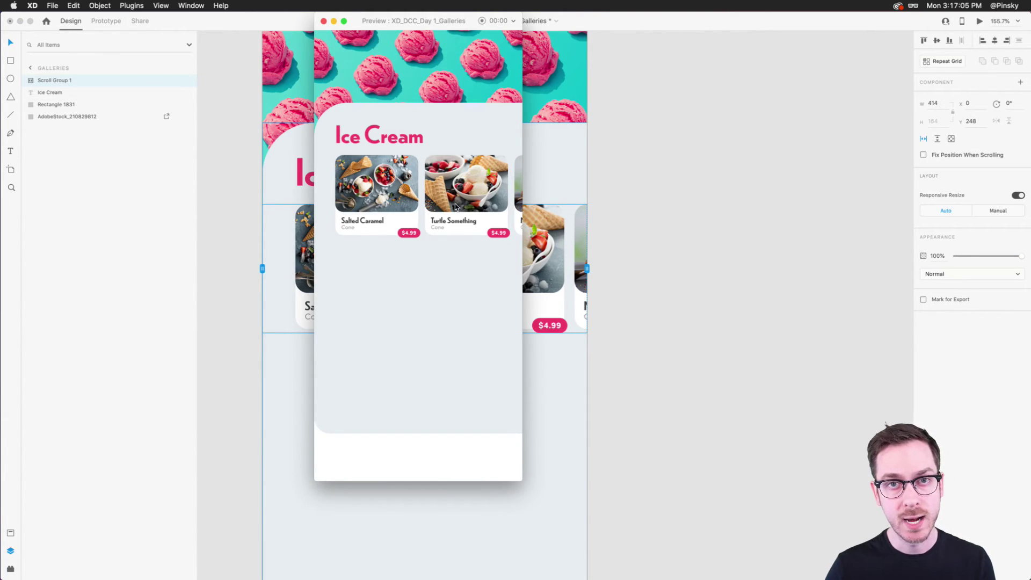
pyautogui.hscroll(5, 455, 207)
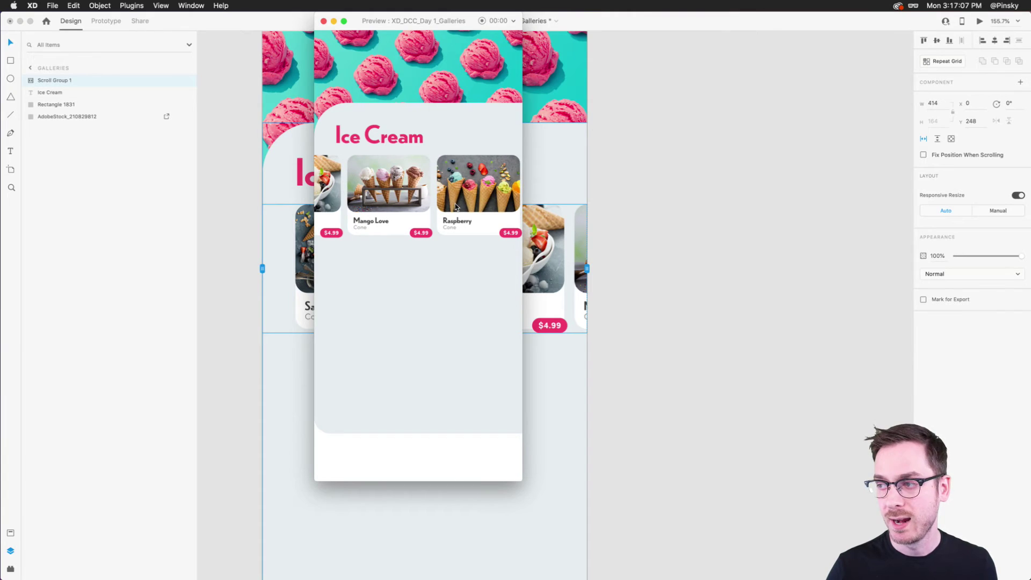
pyautogui.hscroll(-5, 455, 207)
pyautogui.hscroll(6, 456, 207)
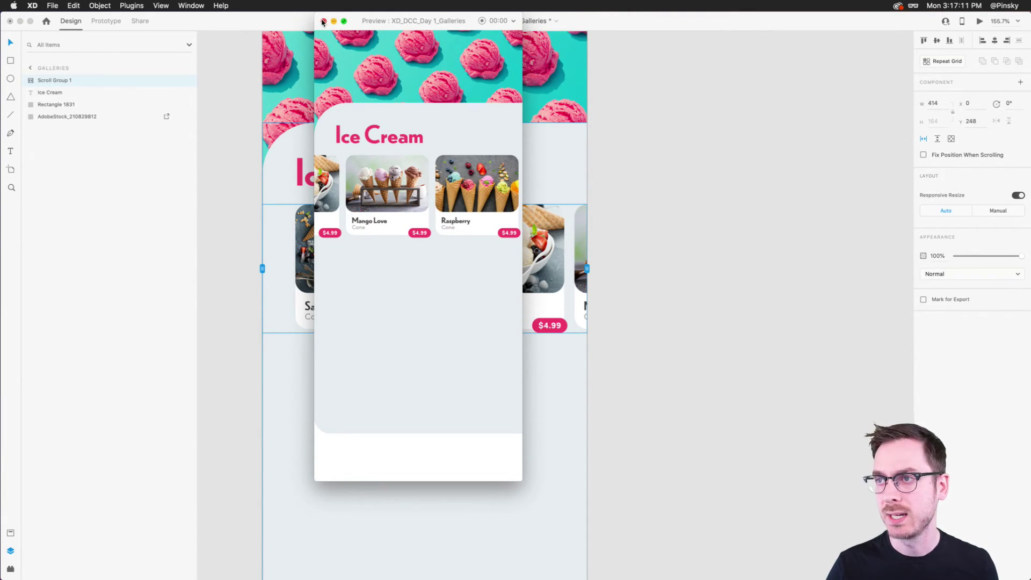
pyautogui.hscroll(-5, 469, 195)
pyautogui.hscroll(5, 515, 188)
pyautogui.hscroll(-5, 518, 187)
pyautogui.hscroll(5, 454, 192)
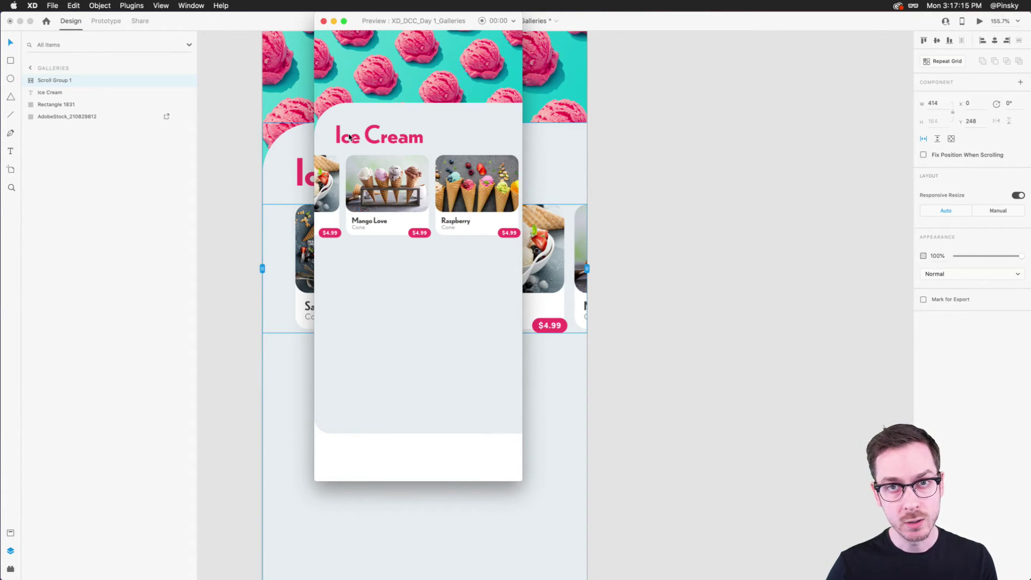
pyautogui.click(323, 21)
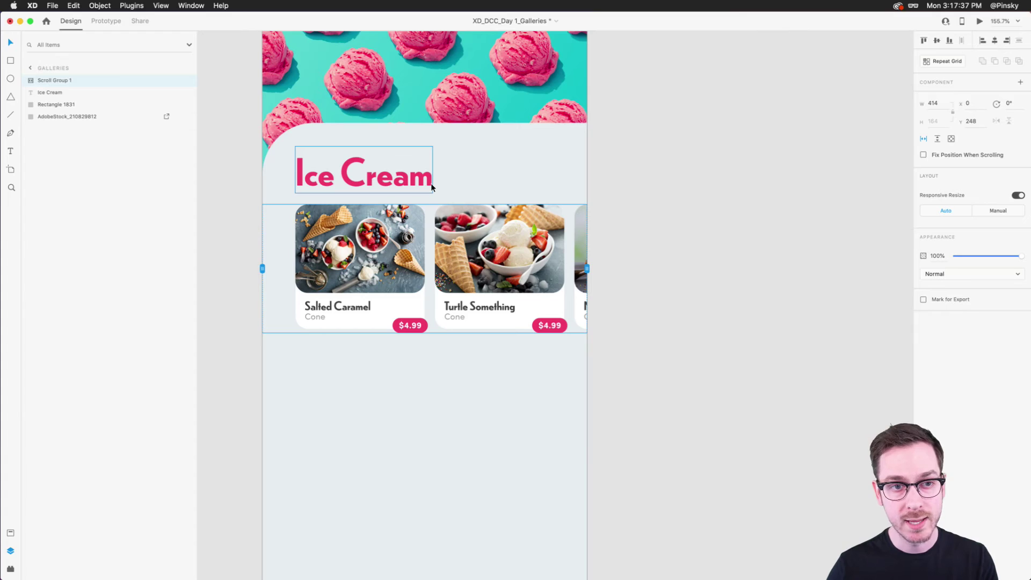
# Reopen the preview to check the horizontal gallery scrolling back and forth, closing it and clearing the selection when done.
pyautogui.click(979, 24)
pyautogui.hscroll(5, 457, 175)
pyautogui.hscroll(-5, 457, 174)
pyautogui.hscroll(5, 457, 174)
pyautogui.hscroll(-5, 457, 174)
pyautogui.hscroll(10, 457, 175)
pyautogui.hscroll(-10, 456, 175)
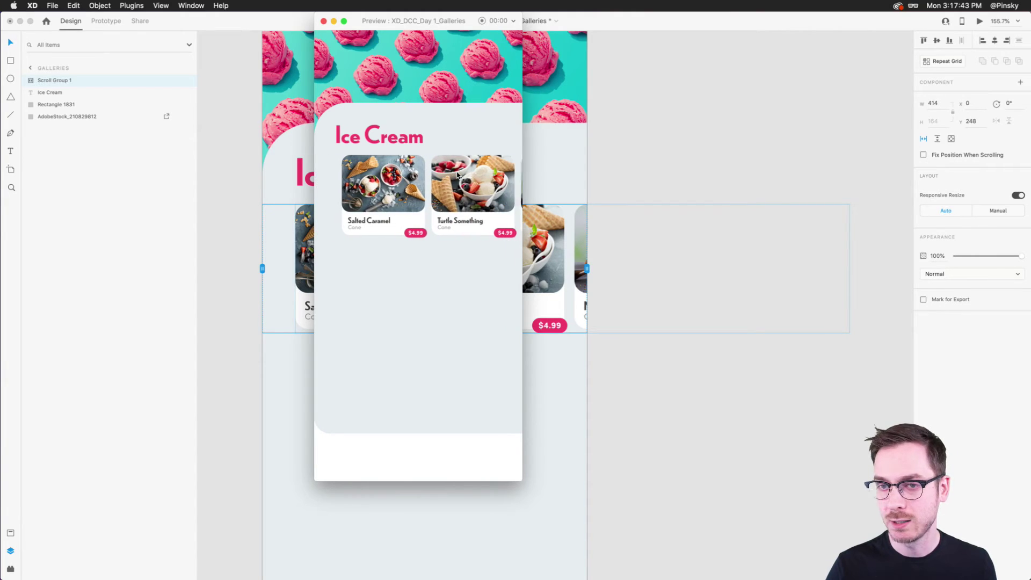
pyautogui.press('super+w')
pyautogui.click(254, 198)
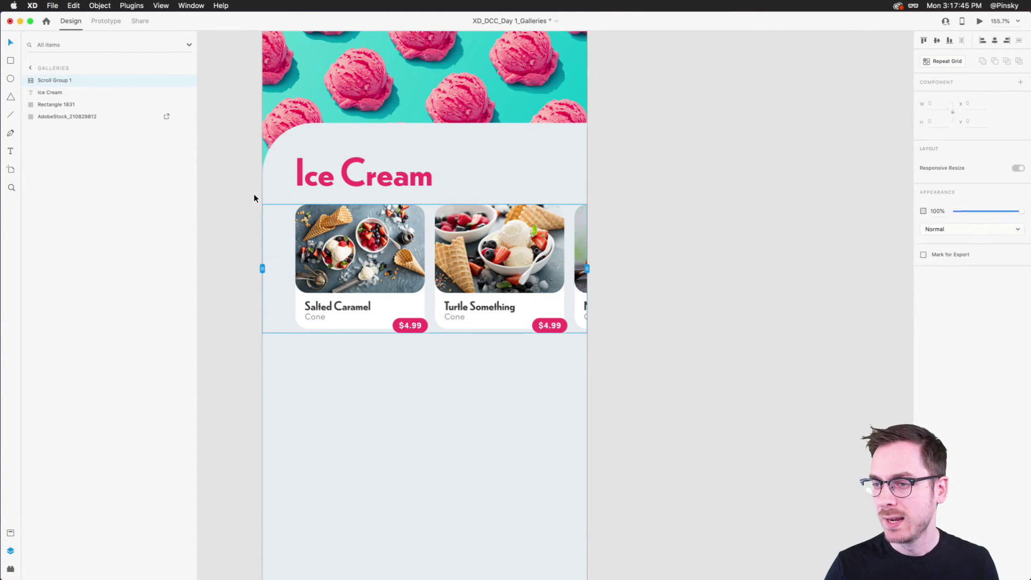
# Group the card scroll group with the Ice Cream title and name the group "Content".
pyautogui.click(310, 208)
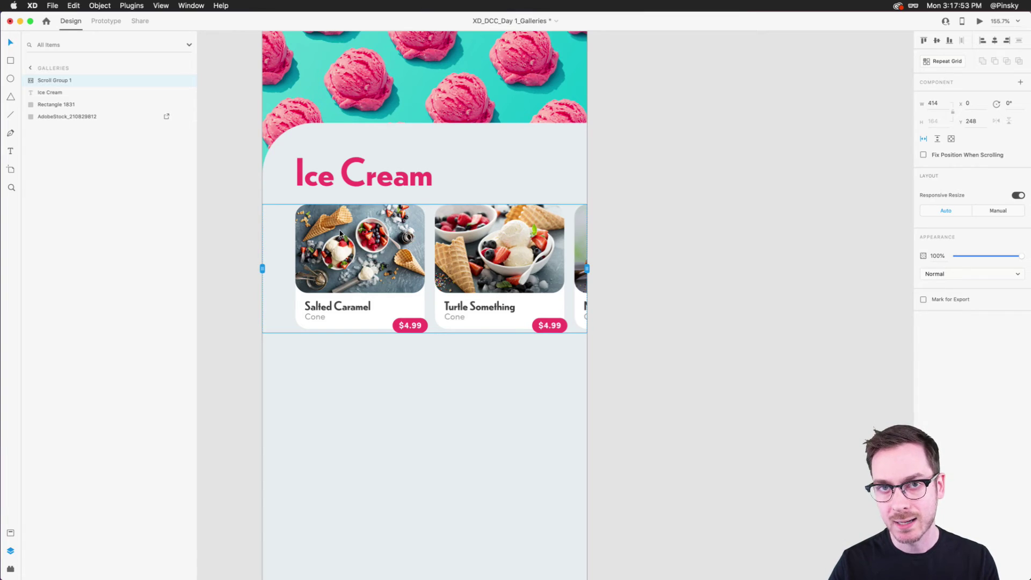
pyautogui.keyDown('shift'); pyautogui.click(365, 175); pyautogui.keyUp('shift')
pyautogui.press('super+g')
pyautogui.doubleClick(47, 82)
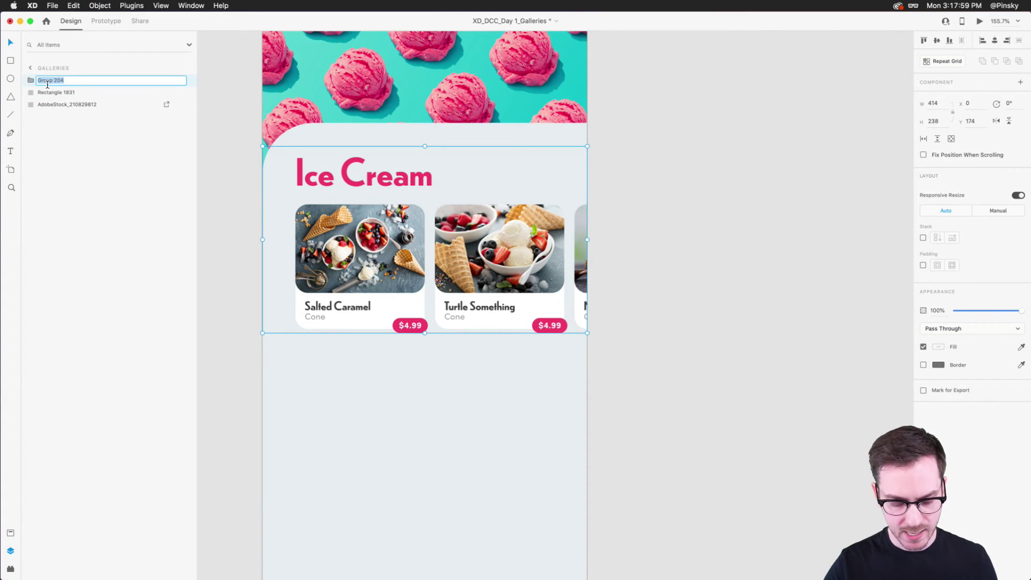
pyautogui.write('Content')
pyautogui.press('Return')
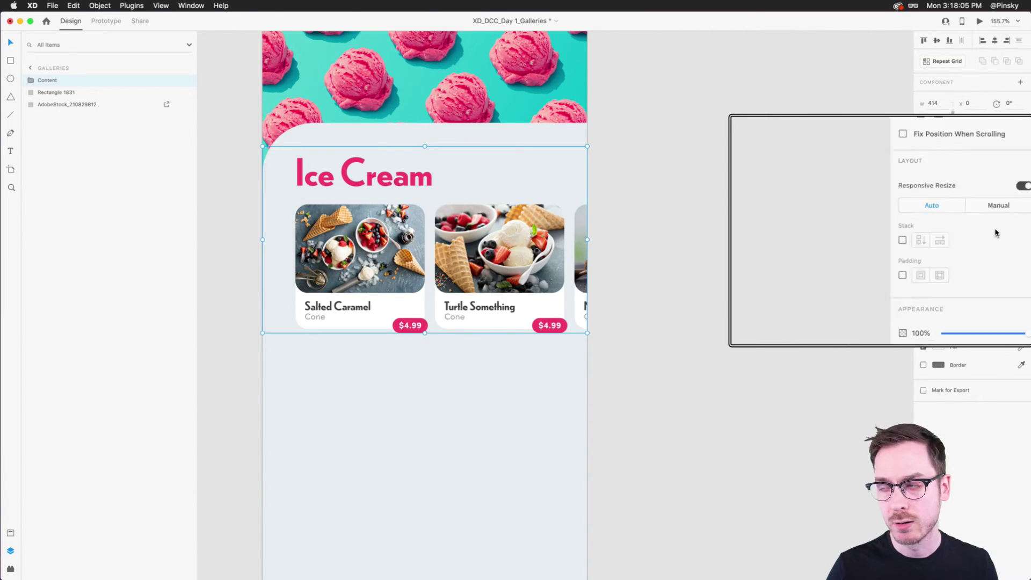
# Turn the Content group into a vertical stack and try moving the card scroll group down within it.
pyautogui.click(922, 237)
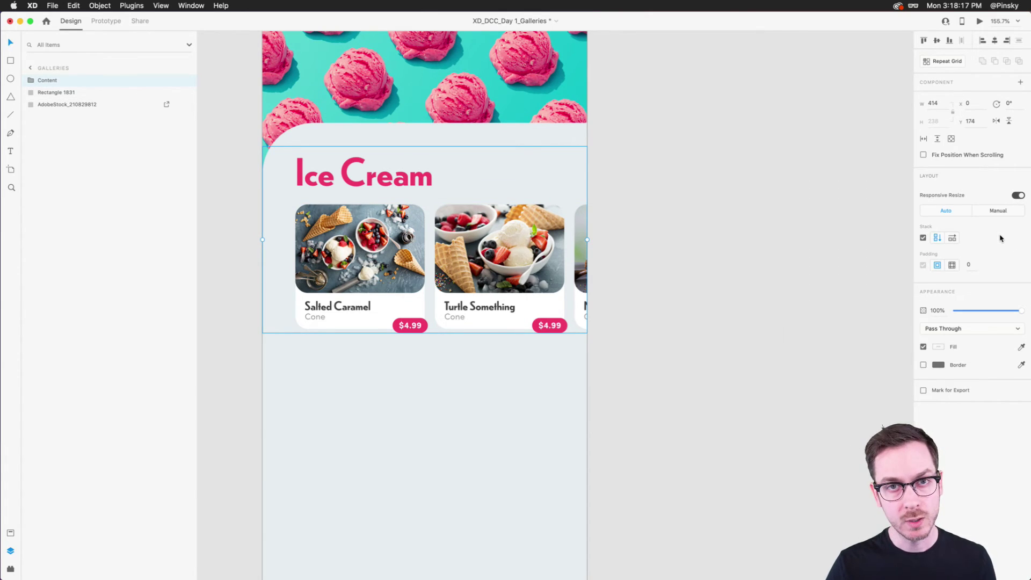
pyautogui.doubleClick(354, 209)
pyautogui.moveTo(354, 208); pyautogui.dragTo(370, 247)
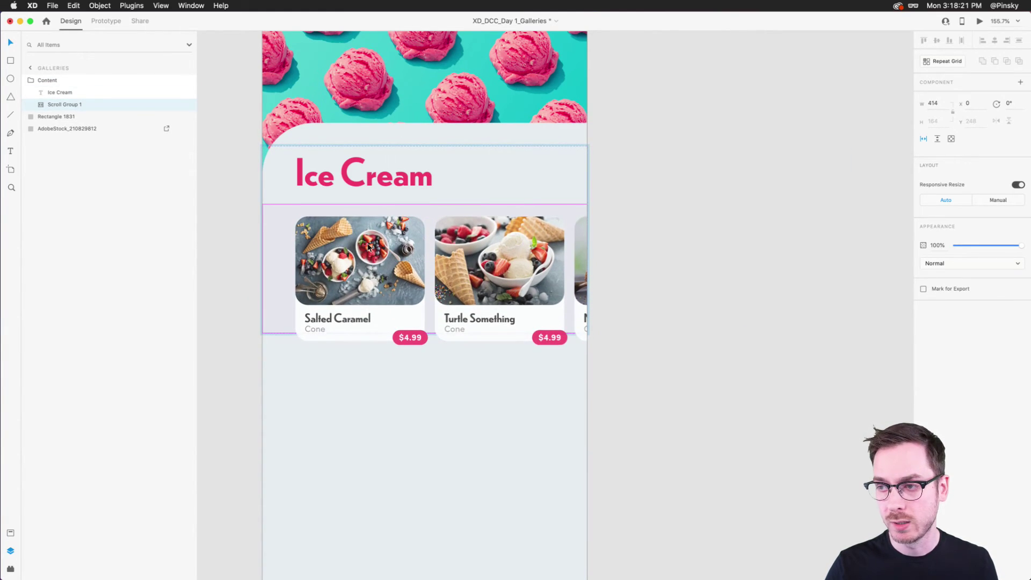
# Duplicate the Ice Cream title within the stack and set the lower copy's font size to 27.
pyautogui.click(326, 174)
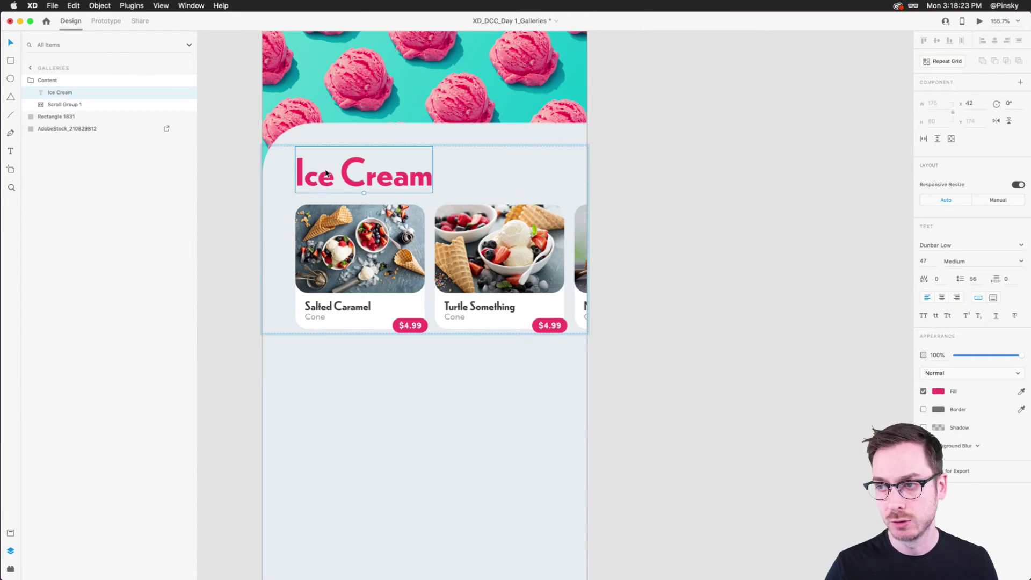
pyautogui.press('super+d')
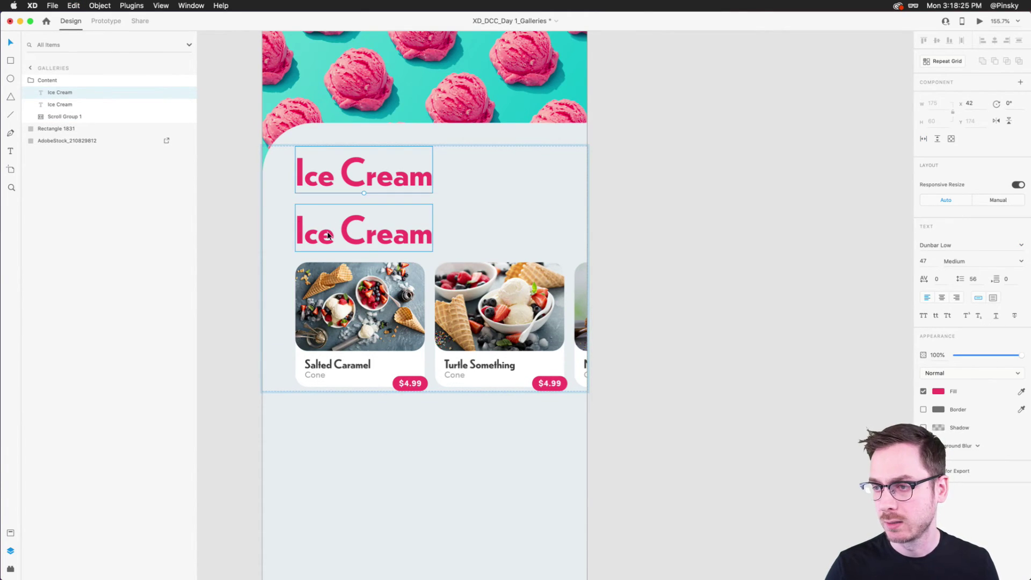
pyautogui.doubleClick(383, 240)
pyautogui.click(933, 262)
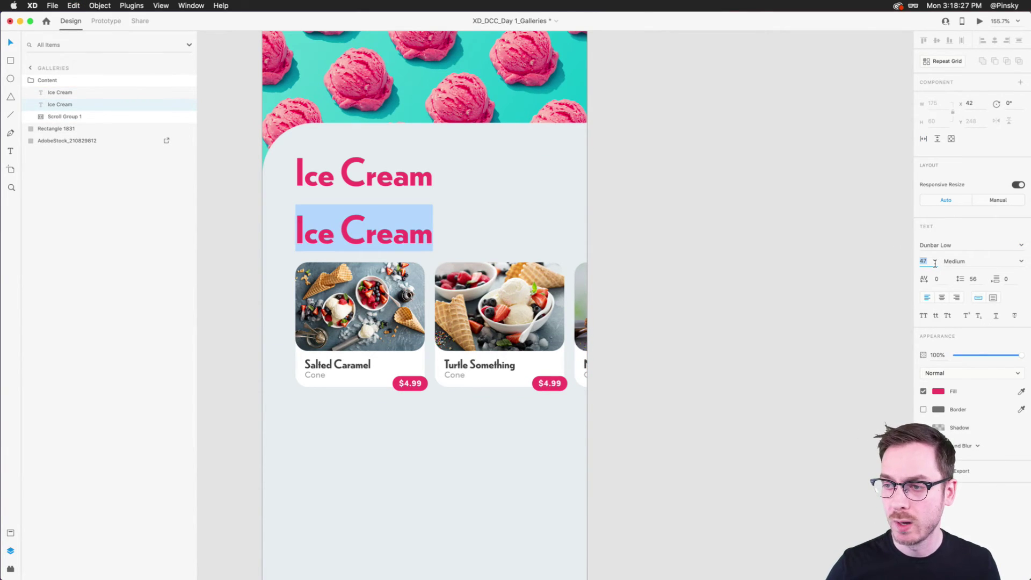
pyautogui.hotkey('shift', 'Down')
pyautogui.hotkey('shift', 'Down')
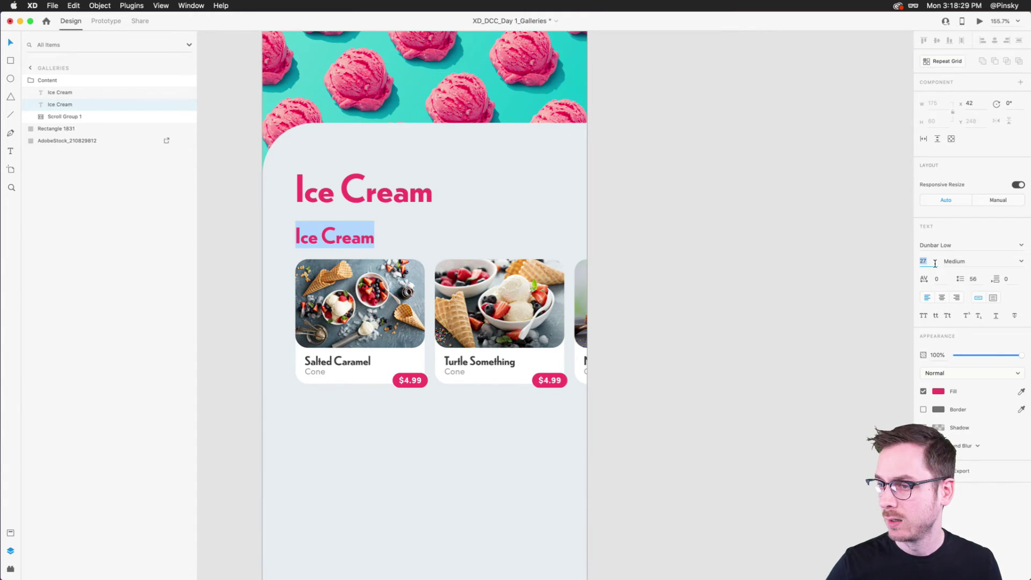
# Change the smaller title's text to "Cones" and set its fill to dark gray #343434.
pyautogui.tripleClick(336, 243)
pyautogui.write('Cones')
pyautogui.press('Escape')
pyautogui.click(938, 390)
pyautogui.moveTo(833, 397); pyautogui.dragTo(815, 399)
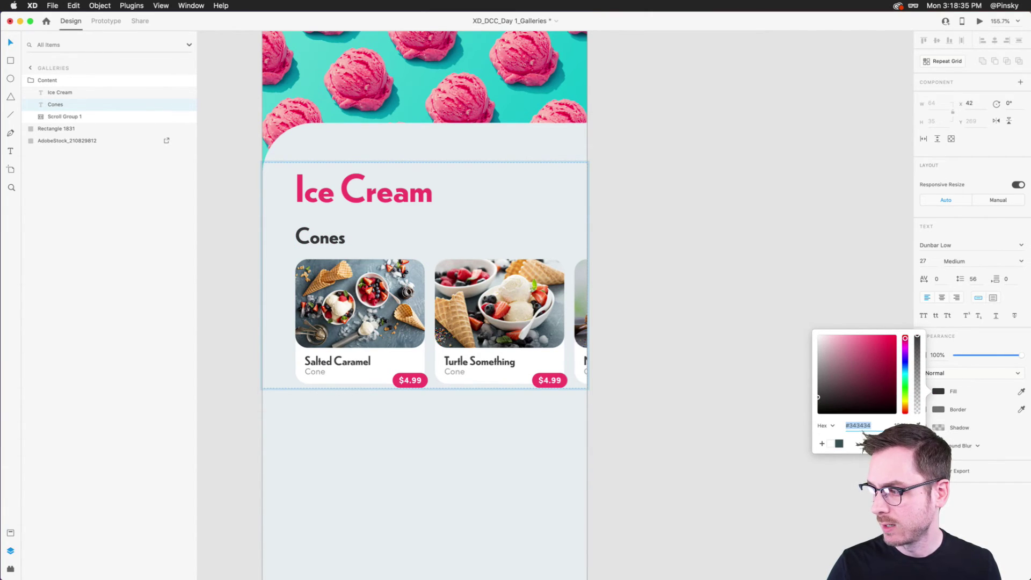
pyautogui.press('Escape')
# Try duplicating the Ice Cream title in the stack, undoing the copy.
pyautogui.click(342, 196)
pyautogui.press('super+d')
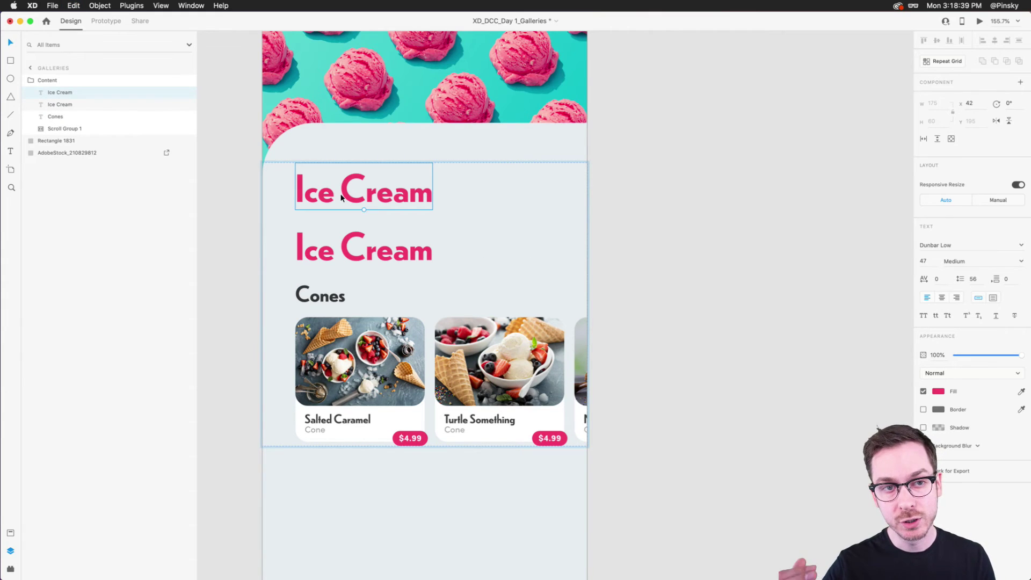
pyautogui.press('super+z')
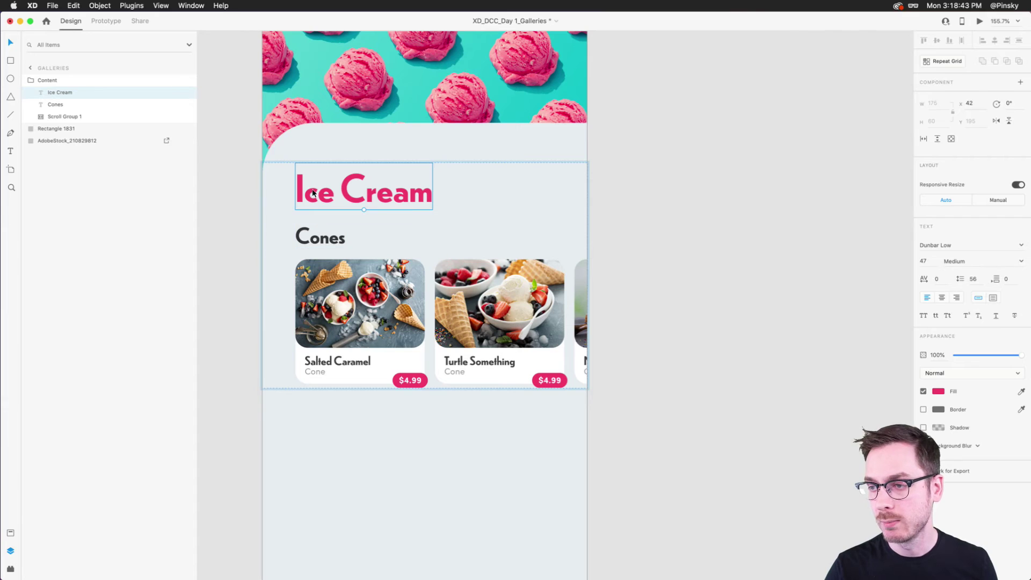
# Draw a borderless circle 69 wide at X 42 between Ice Cream and Cones, with a gap of about 17 below the title.
pyautogui.moveTo(316, 213)
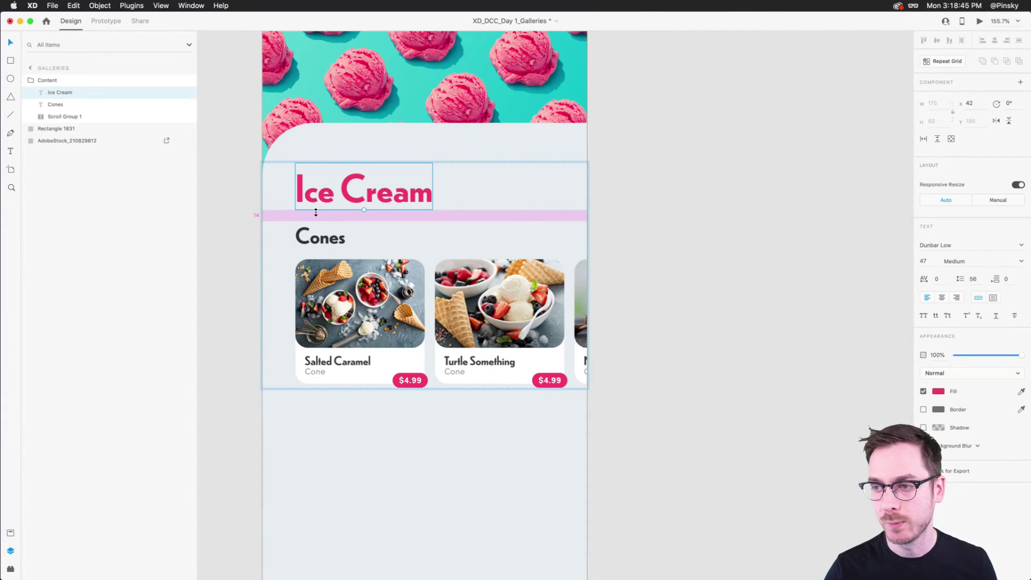
pyautogui.press('e')
pyautogui.moveTo(296, 212); pyautogui.dragTo(367, 268)
pyautogui.press('v')
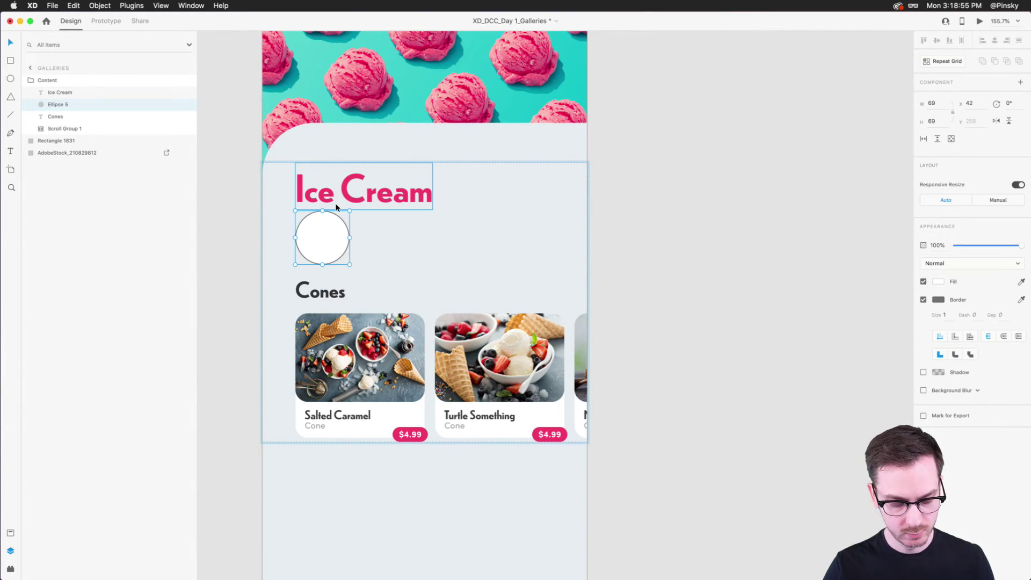
pyautogui.moveTo(338, 210); pyautogui.dragTo(338, 222)
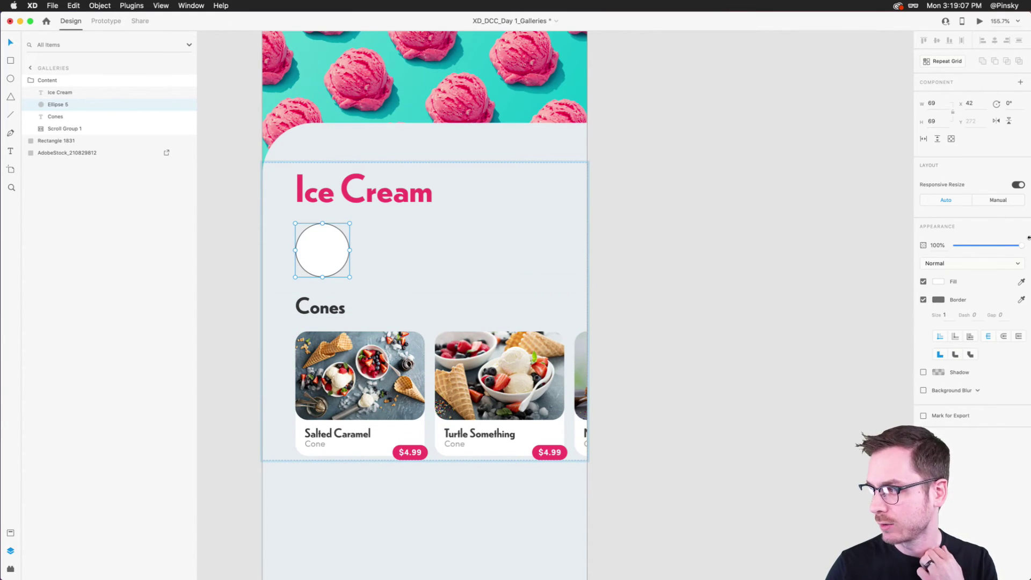
pyautogui.click(923, 299)
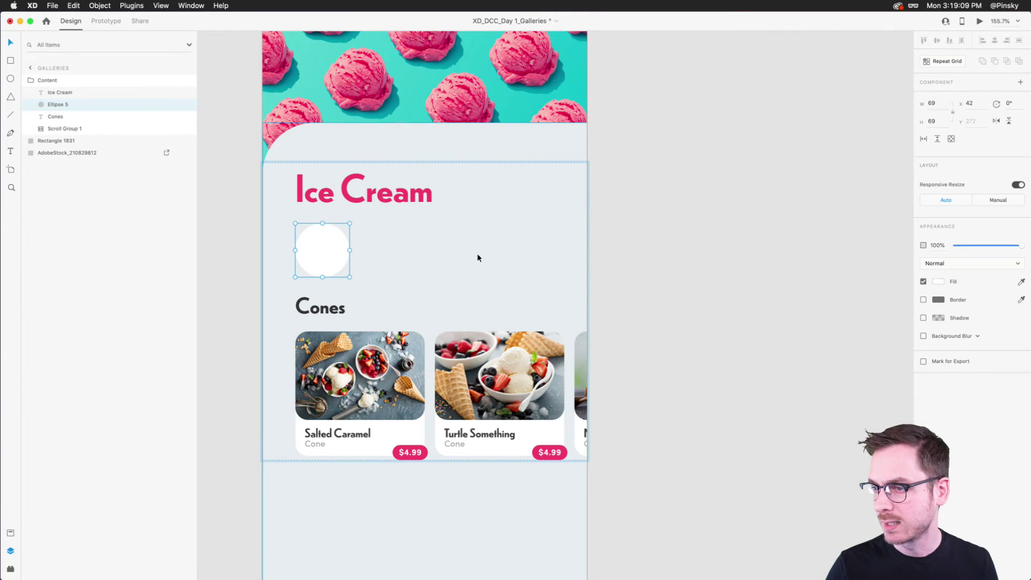
# Fill the circle with a light green color.
pyautogui.click(939, 282)
pyautogui.moveTo(906, 290); pyautogui.dragTo(905, 299)
pyautogui.moveTo(880, 250); pyautogui.dragTo(889, 234)
pyautogui.moveTo(906, 297); pyautogui.dragTo(906, 290)
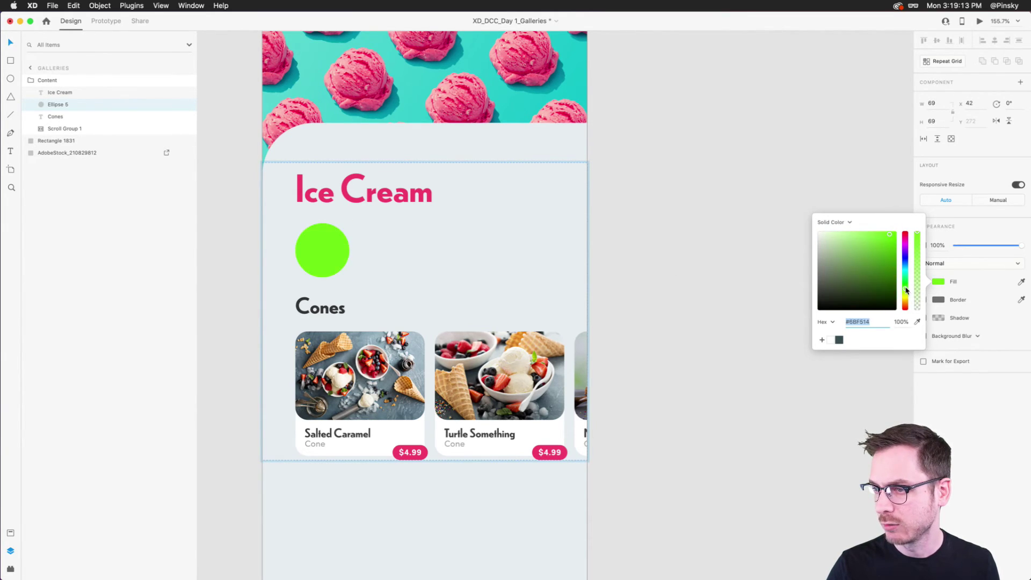
pyautogui.moveTo(888, 234); pyautogui.dragTo(862, 232)
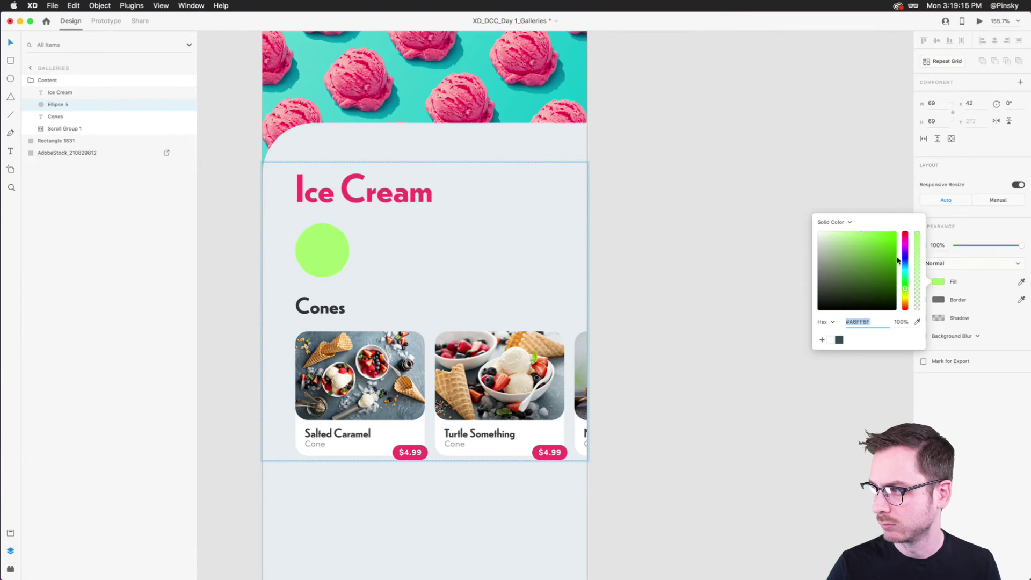
pyautogui.moveTo(903, 304); pyautogui.dragTo(906, 290)
pyautogui.click(960, 446)
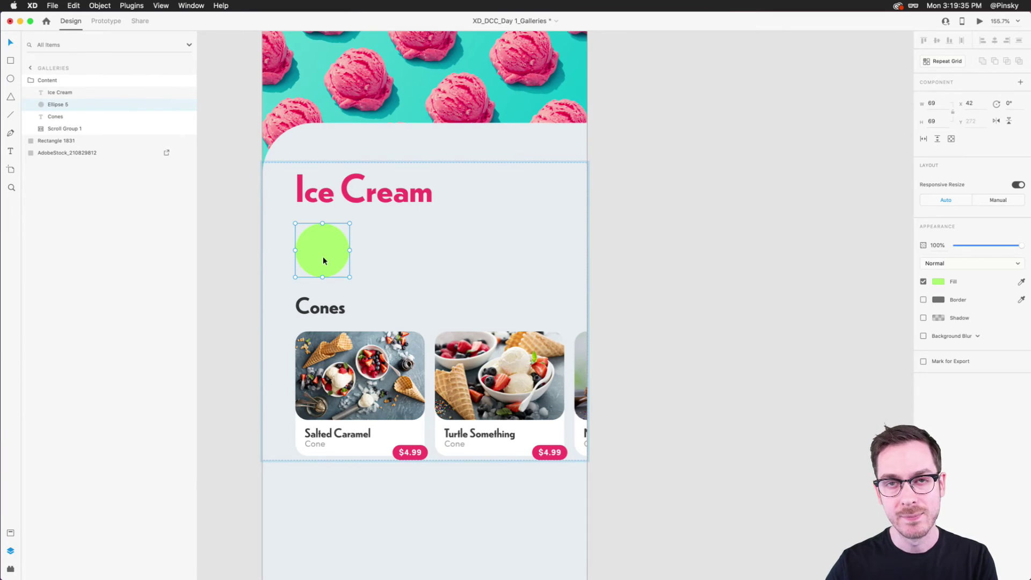
# Try reordering the title, circle and Cones heading in the stack and enlarging the circle to 125, undoing these changes.
pyautogui.moveTo(324, 256); pyautogui.dragTo(322, 296)
pyautogui.moveTo(332, 204); pyautogui.dragTo(331, 295)
pyautogui.click(318, 240)
pyautogui.moveTo(349, 257); pyautogui.dragTo(402, 302)
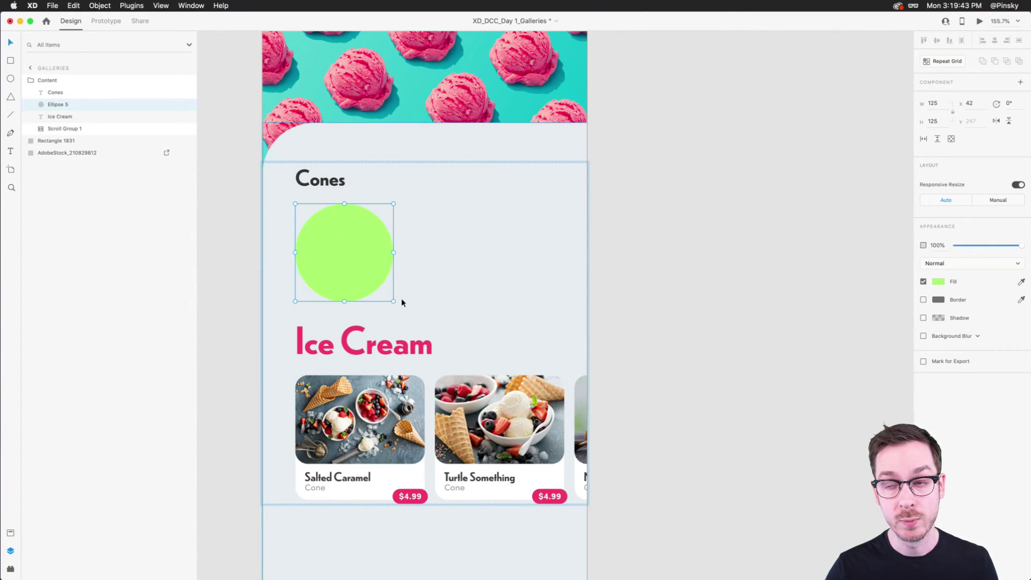
pyautogui.press('super+z')
pyautogui.press('super+z')
pyautogui.press('super+z')
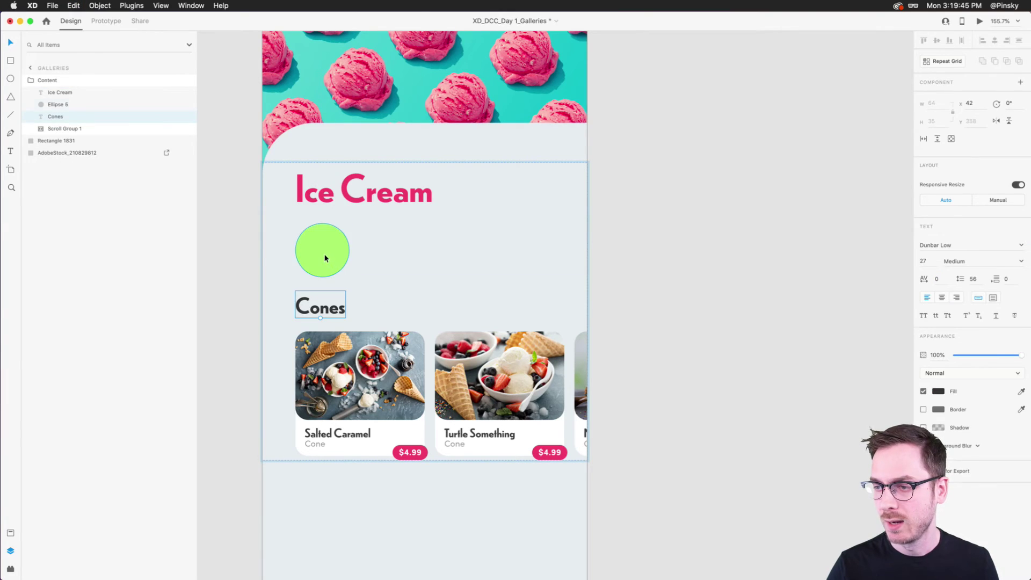
# Switch to Finder's Ice Cream folder and preview AdobeStock_269961763.ai, hiding Finder when done.
pyautogui.click(325, 257)
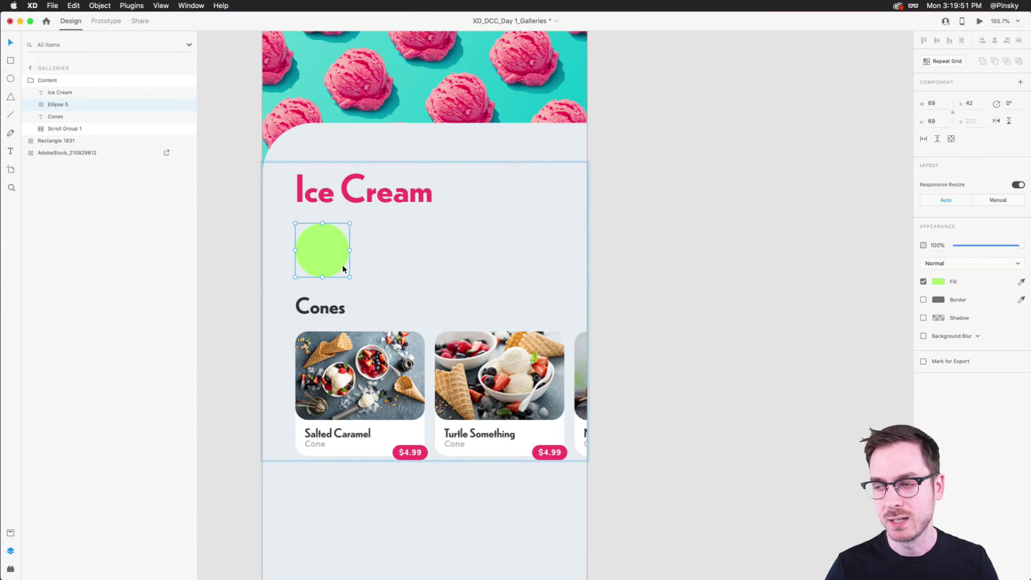
pyautogui.press('super+Tab')
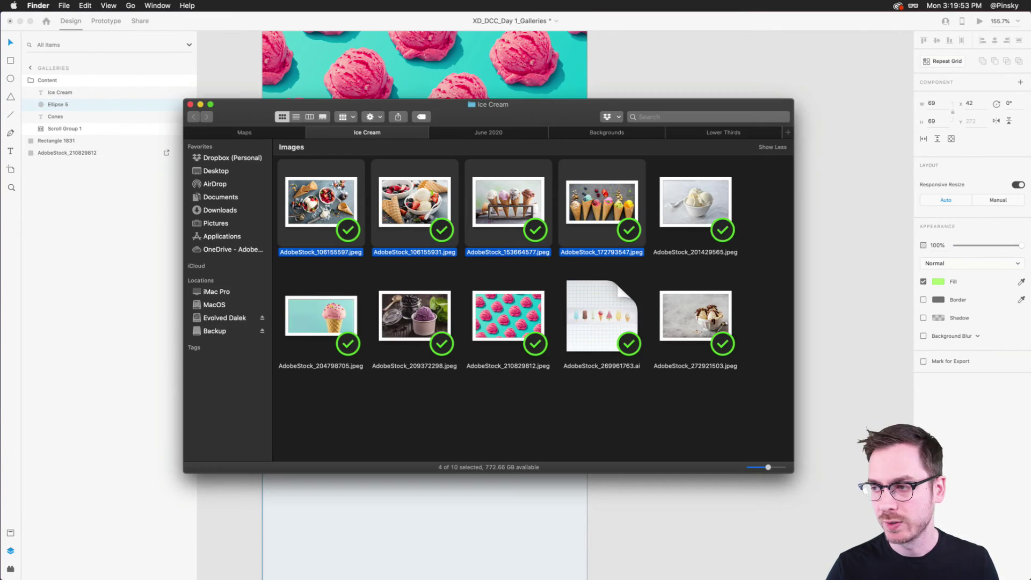
pyautogui.click(707, 408)
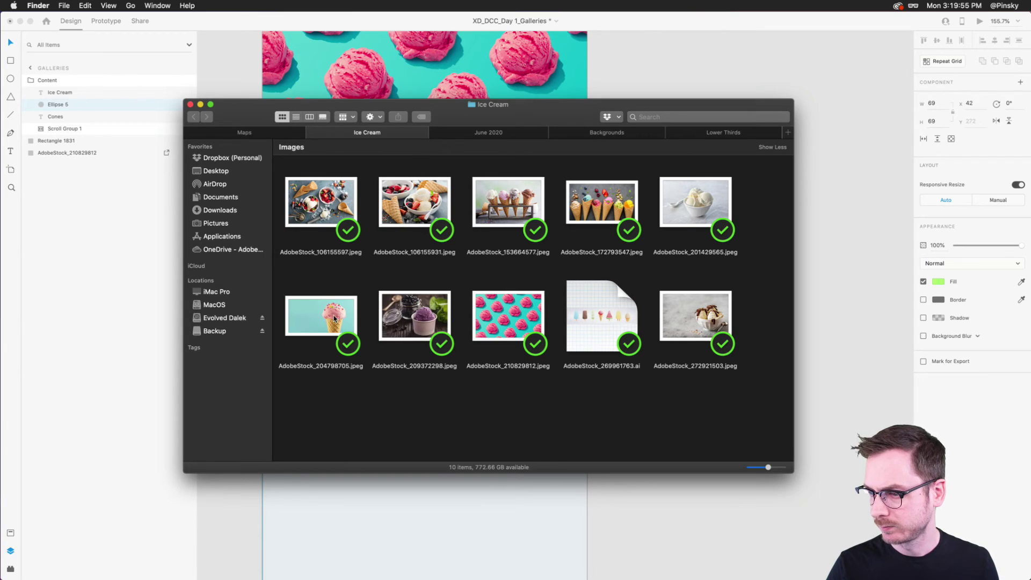
pyautogui.click(606, 317)
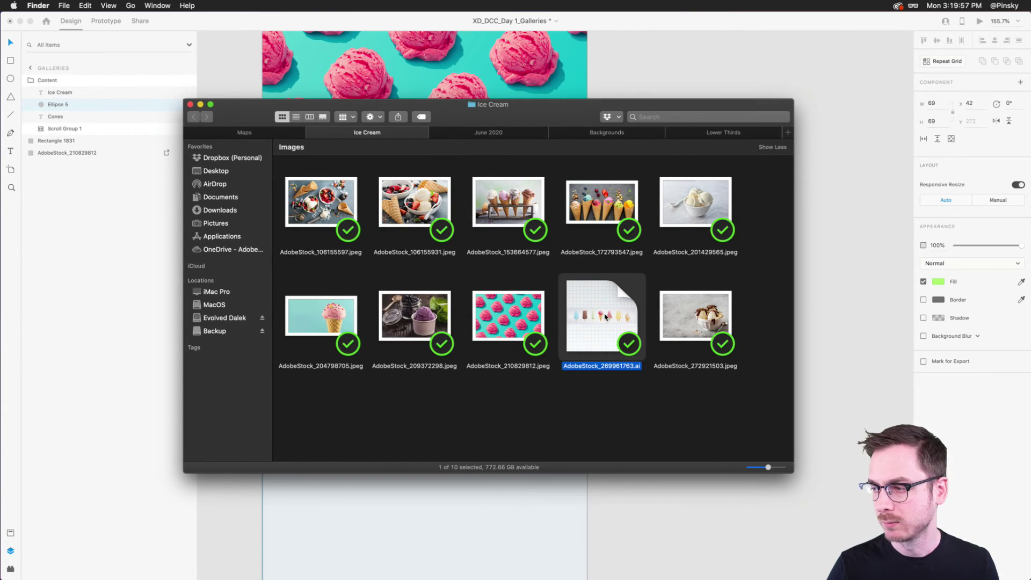
pyautogui.press('space')
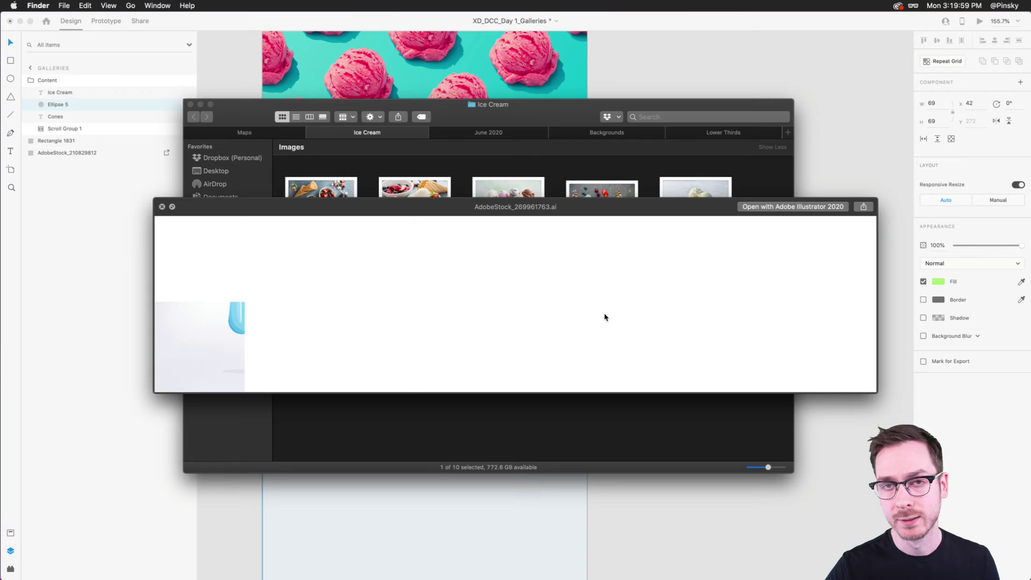
pyautogui.press('space')
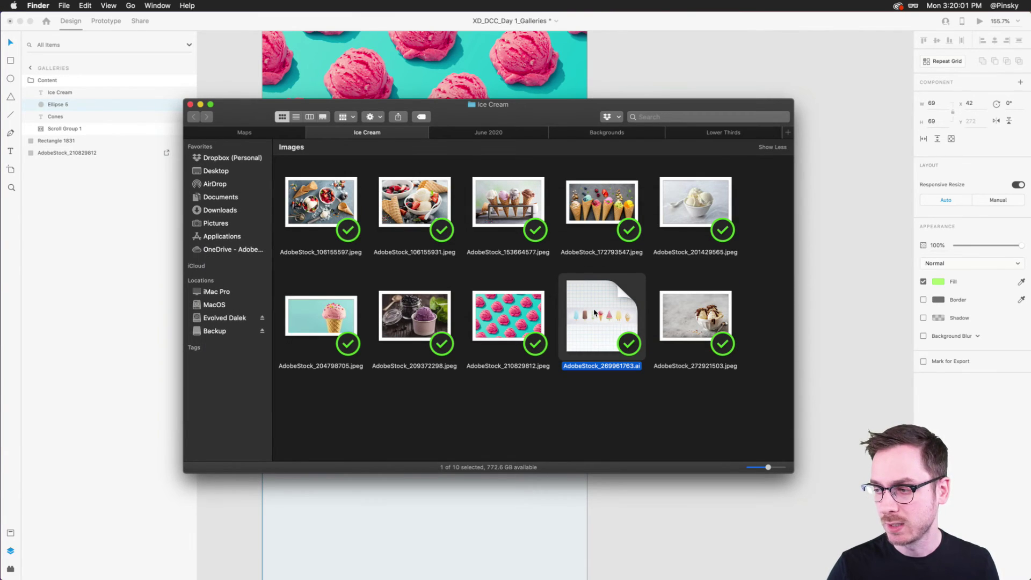
pyautogui.press('super+h')
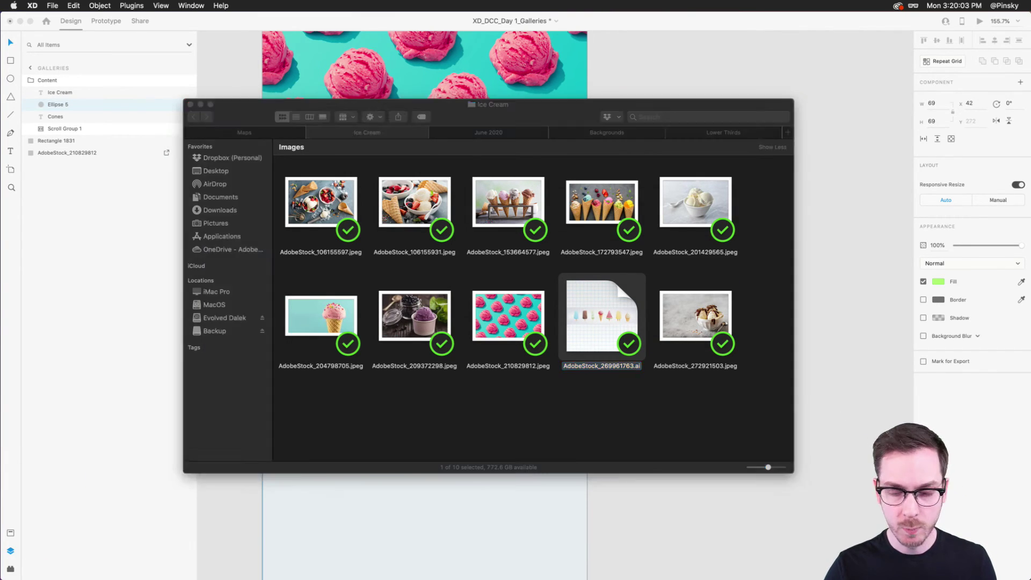
# Switch to the AdobeStock_269961763 document in Adobe XD and delete the background behind the frozen treat illustrations.
pyautogui.press('super+1')
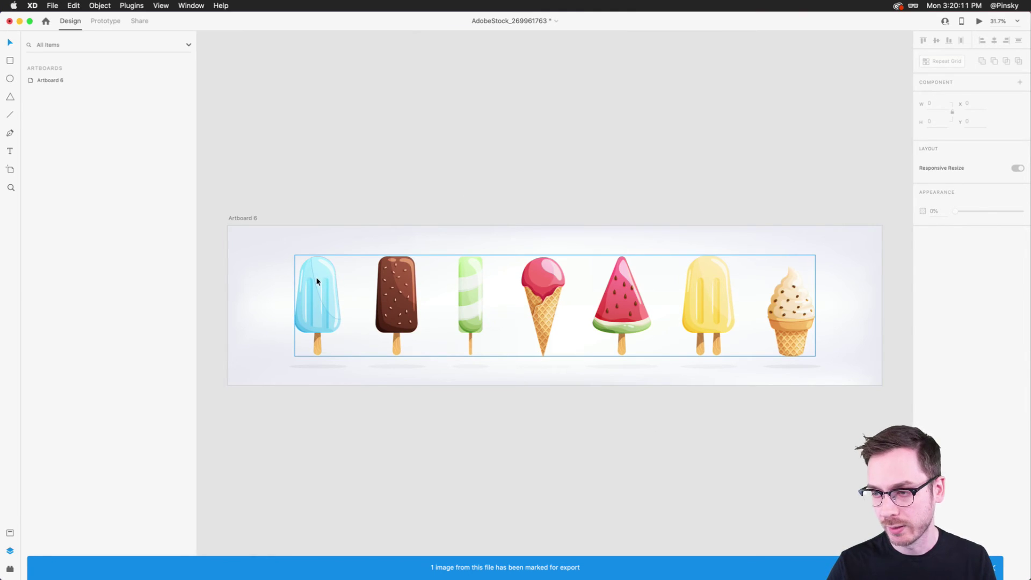
pyautogui.doubleClick(317, 279)
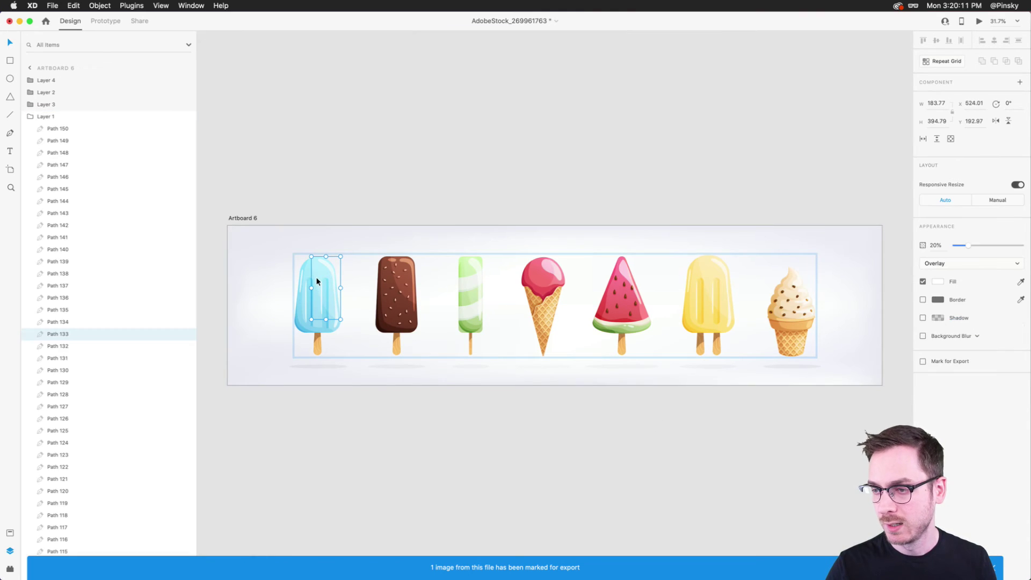
pyautogui.moveTo(272, 262); pyautogui.dragTo(288, 315)
pyautogui.press('super+z')
pyautogui.press('Delete')
# Copy all the paths of the blue popsicle, including its stick, and return to the XD_DCC_Day 1_Galleries document.
pyautogui.moveTo(282, 262); pyautogui.dragTo(337, 339)
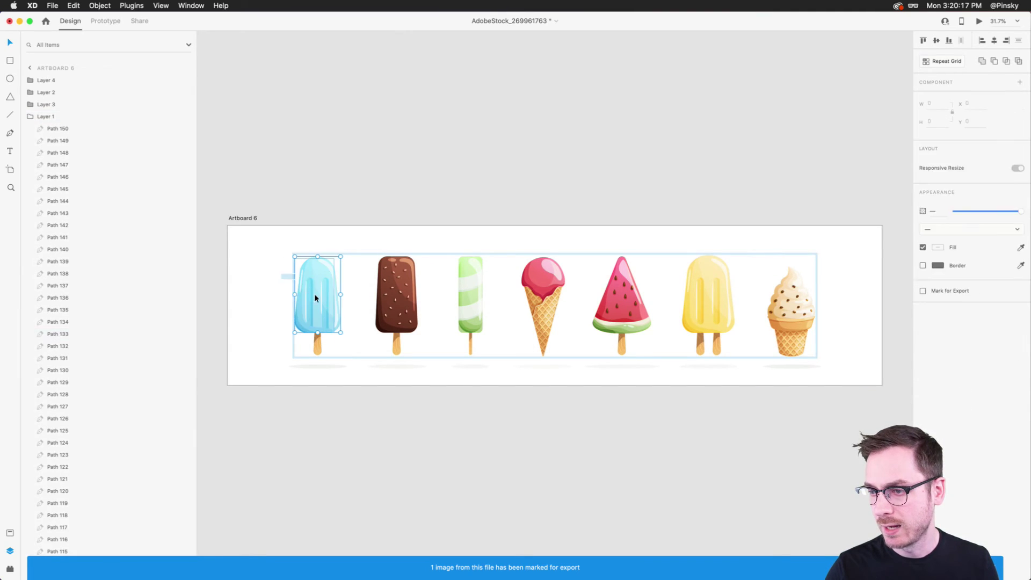
pyautogui.moveTo(283, 279); pyautogui.dragTo(325, 318)
pyautogui.press('super+c')
pyautogui.press('super+grave')
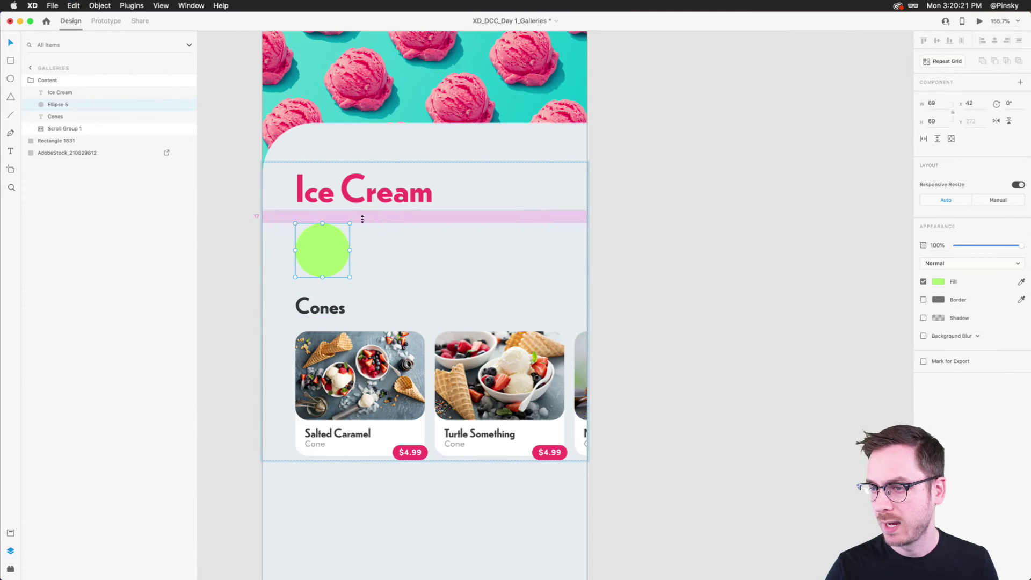
# Put the green circle into its own group and paste the blue popsicle paths inside that group.
pyautogui.press('super+v')
pyautogui.press('super+z')
pyautogui.click(321, 244)
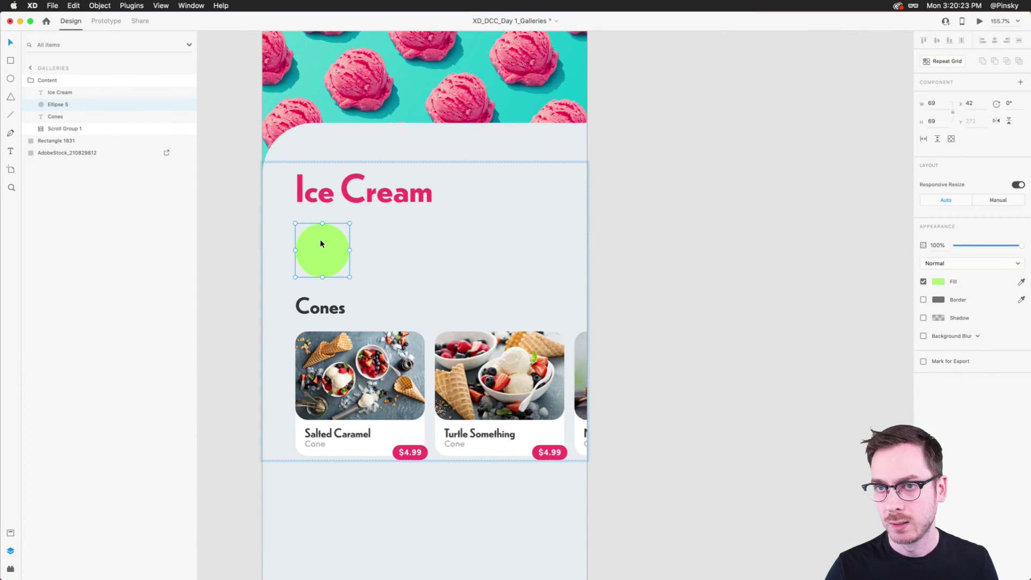
pyautogui.press('super+g')
pyautogui.click(34, 105)
pyautogui.click(68, 116)
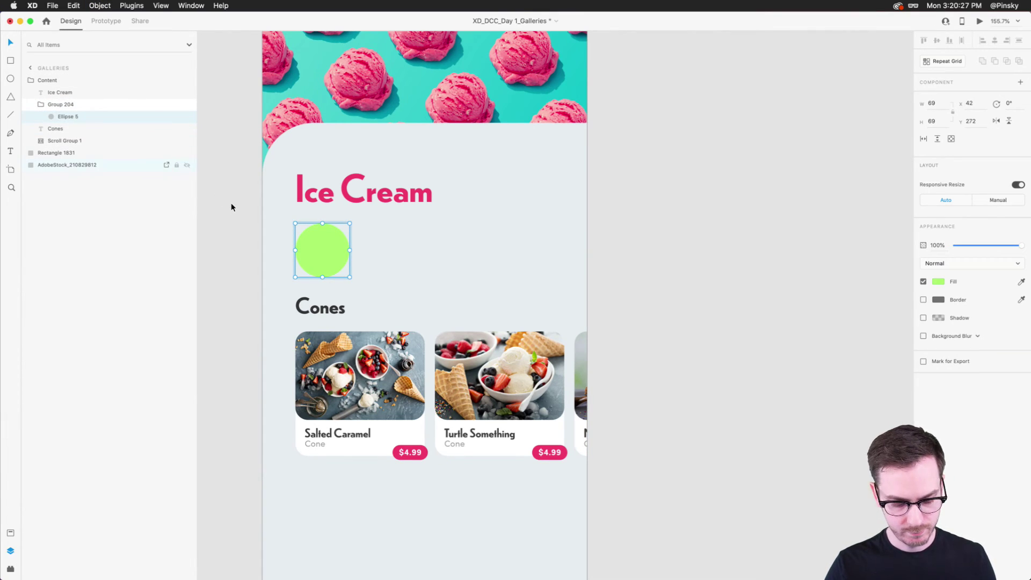
pyautogui.press('super+v')
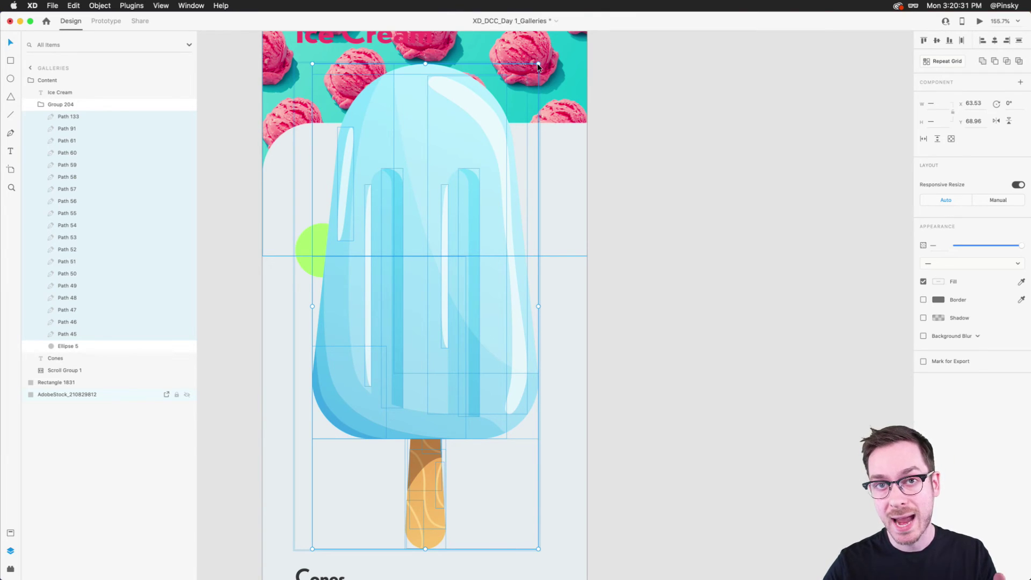
# Scale the pasted popsicle down to icon size and place it over the green circle's lower-right part, then select the circle.
pyautogui.scroll(-5, 413, 307)
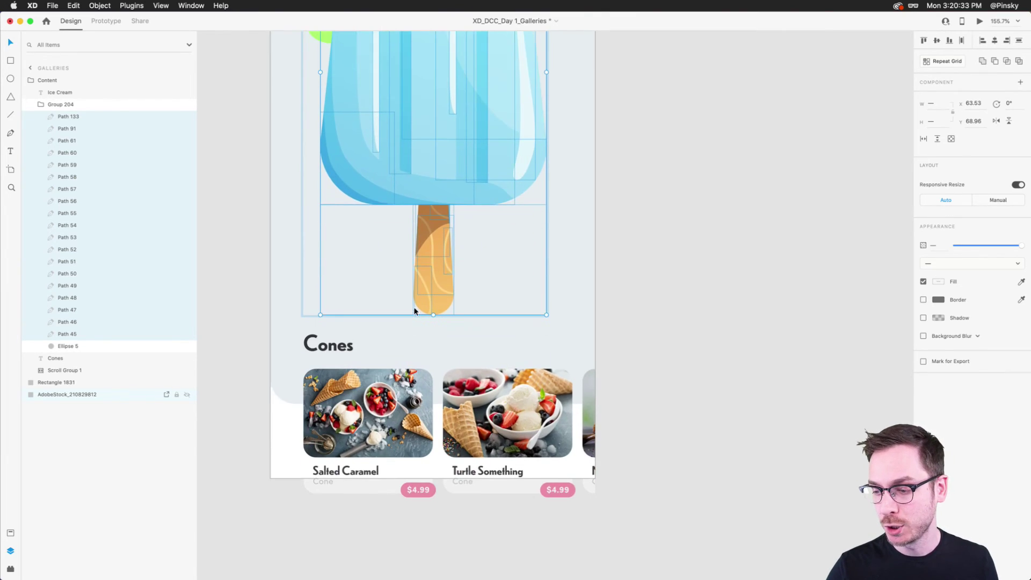
pyautogui.scroll(5, 414, 307)
pyautogui.moveTo(551, 58); pyautogui.dragTo(449, 225)
pyautogui.moveTo(436, 290); pyautogui.dragTo(349, 249)
pyautogui.moveTo(360, 289); pyautogui.dragTo(356, 277)
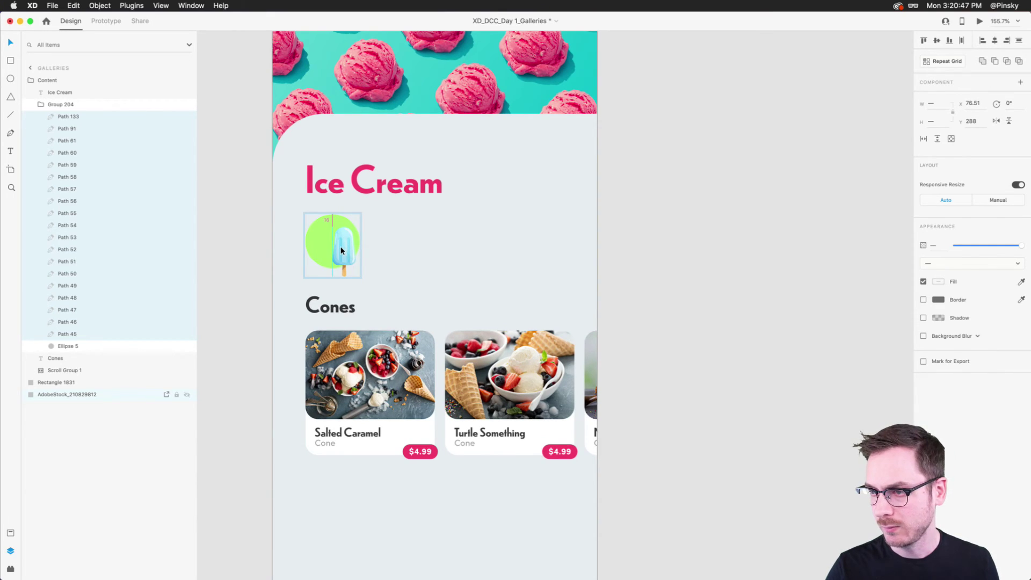
pyautogui.click(306, 233)
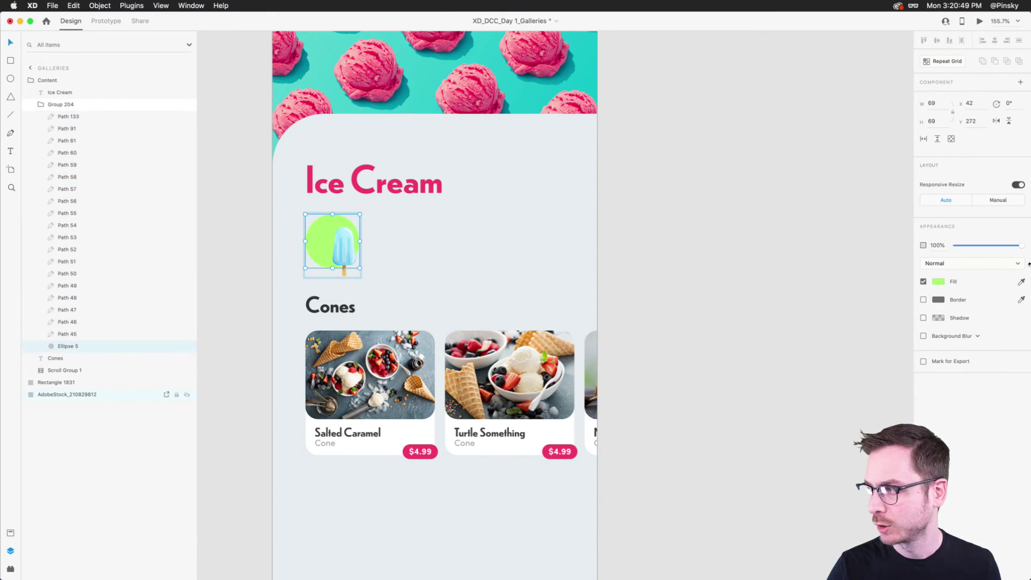
# Change the fill of the circle behind the popsicle to purple #9273D8.
pyautogui.click(940, 287)
pyautogui.moveTo(905, 282); pyautogui.dragTo(906, 256)
pyautogui.click(905, 251)
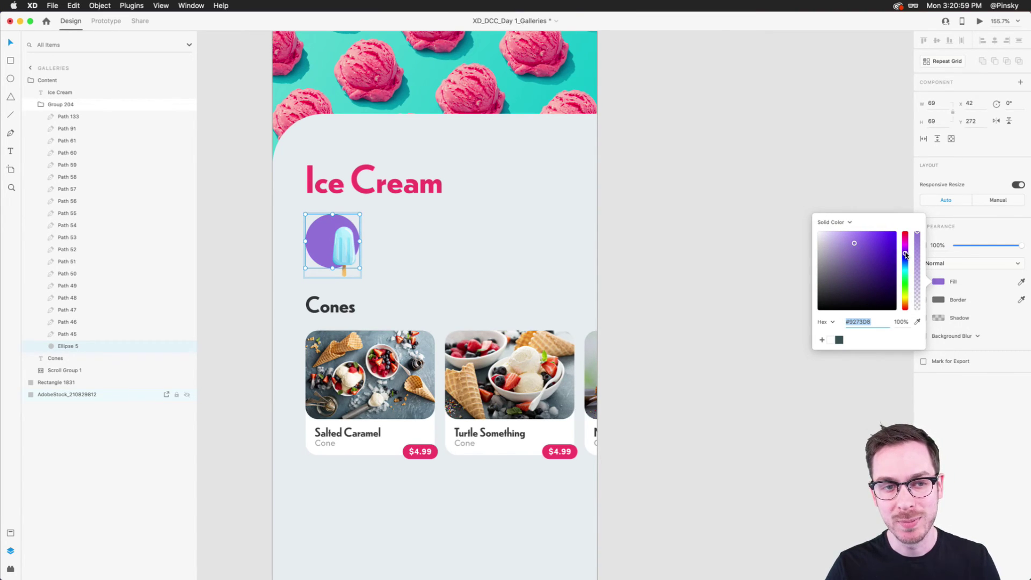
pyautogui.click(345, 267)
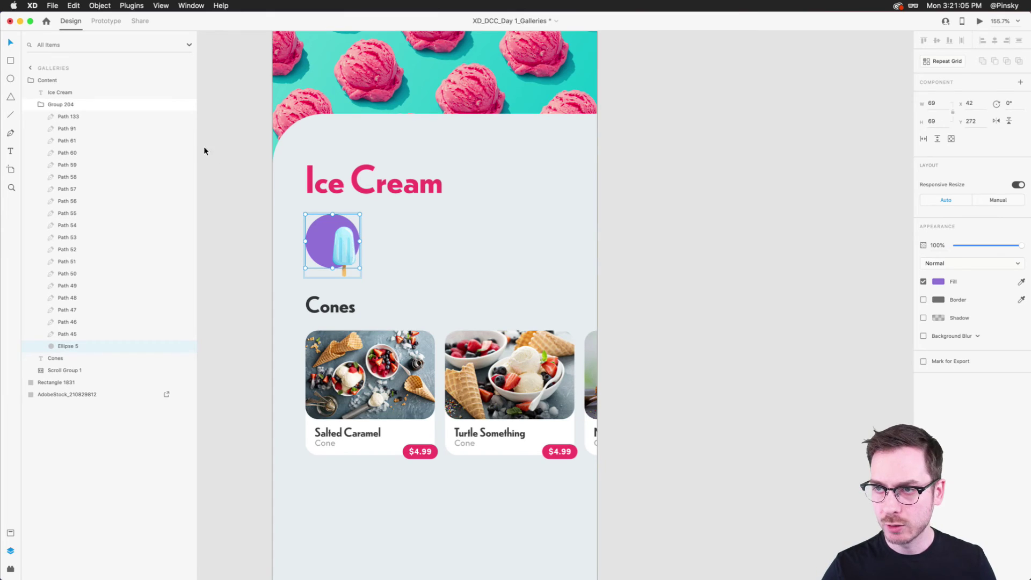
# Turn the popsicle icon group into a repeat grid and extend it horizontally to six icons.
pyautogui.click(38, 104)
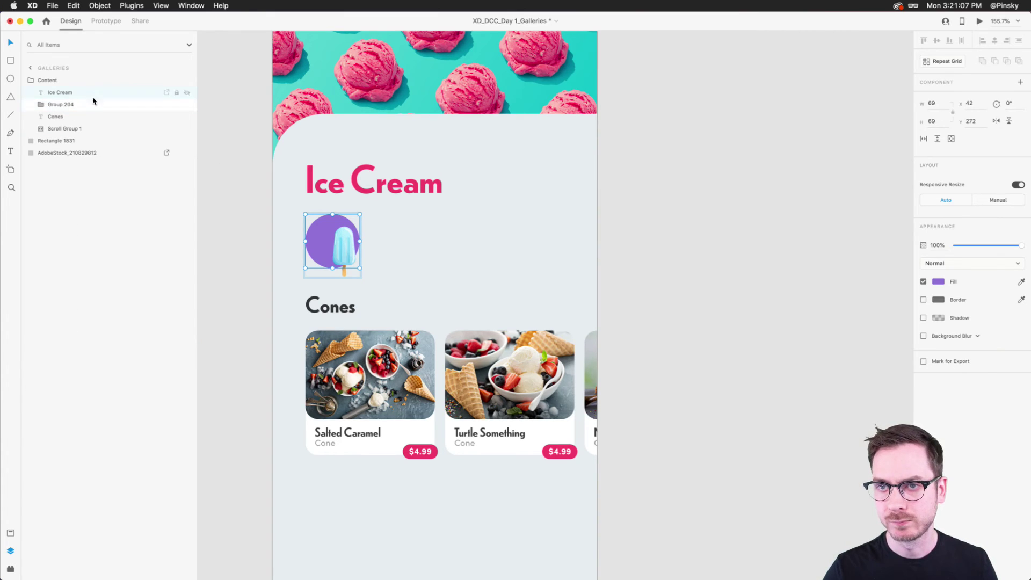
pyautogui.click(78, 108)
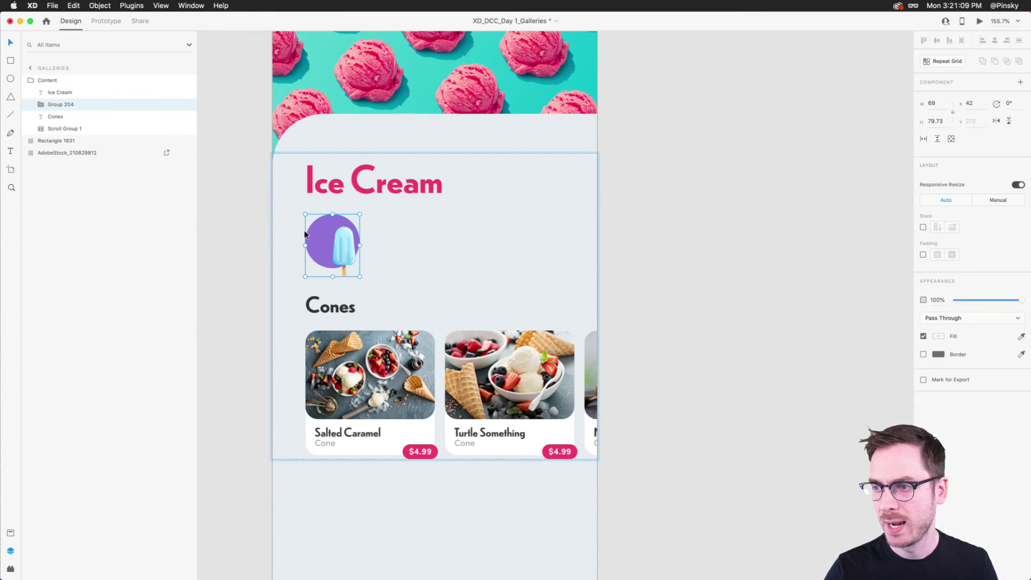
pyautogui.click(187, 104)
pyautogui.click(187, 105)
pyautogui.press('super+r')
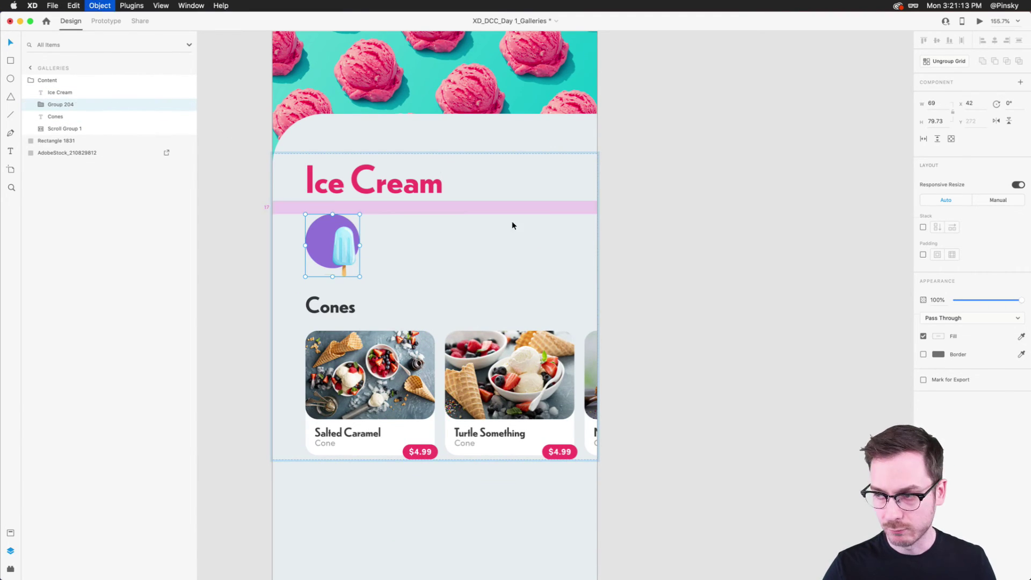
pyautogui.moveTo(360, 245); pyautogui.dragTo(711, 274)
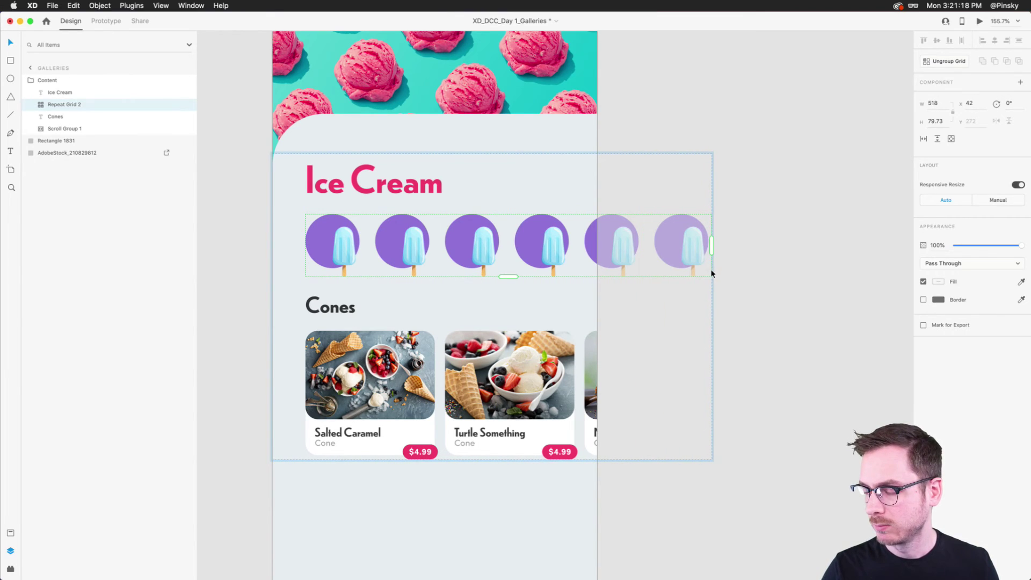
# Try to recolour only the second circle of the repeat grid with the muted purple #A799C6.
pyautogui.doubleClick(392, 236)
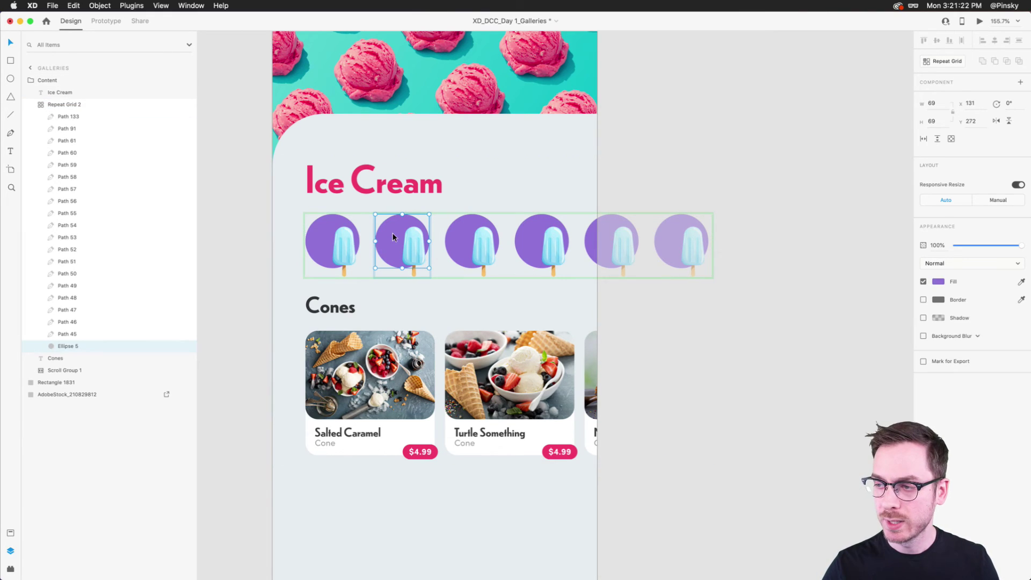
pyautogui.click(939, 281)
pyautogui.moveTo(868, 249)
pyautogui.mouseDown()
pyautogui.moveTo(874, 276)
pyautogui.moveTo(834, 238)
pyautogui.moveTo(860, 249)
pyautogui.mouseUp()
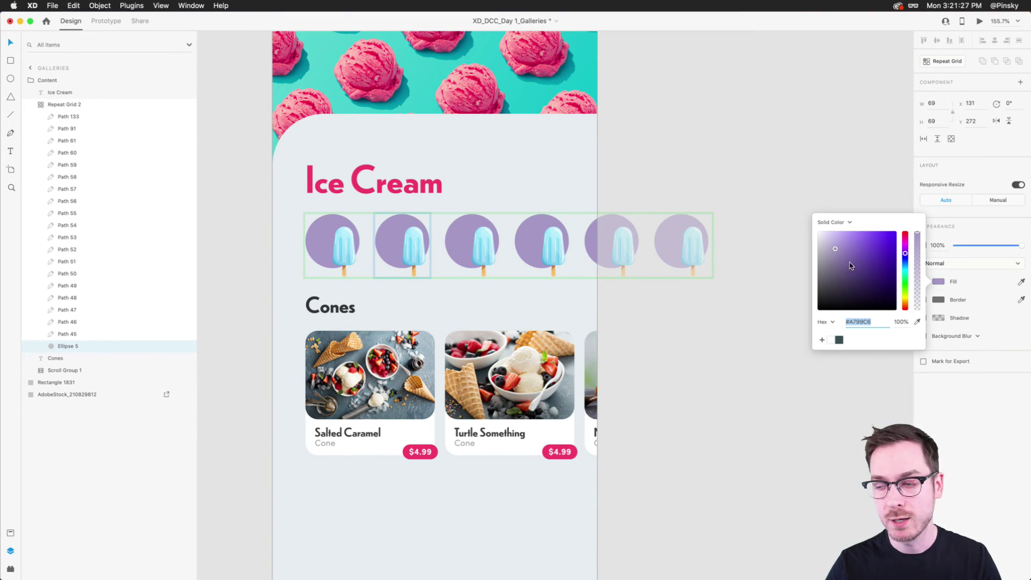
pyautogui.click(1004, 478)
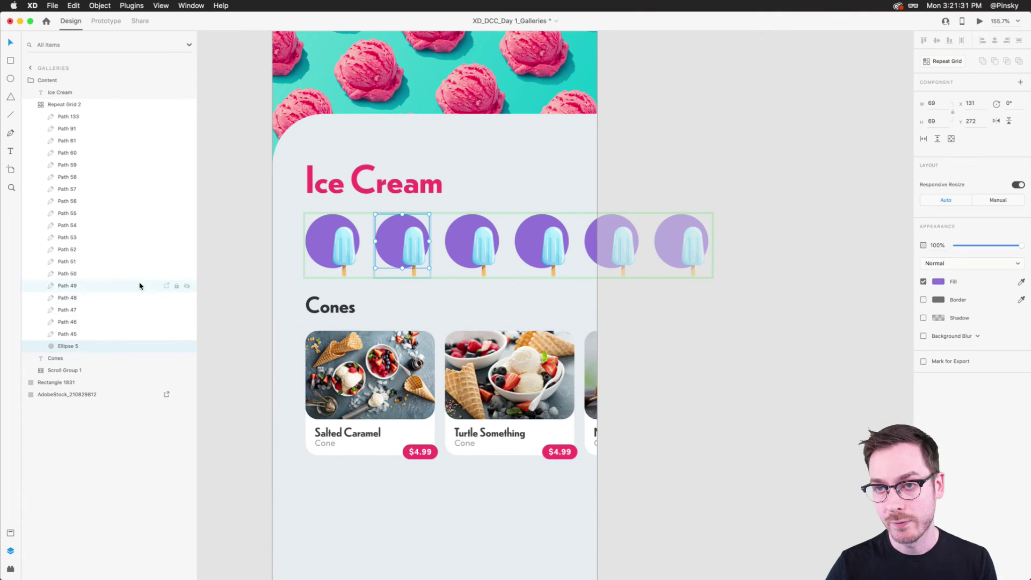
# Shrink the repeat grid to a single icon, and group all its popsicle paths under the name Ice Cream.
pyautogui.click(339, 232)
pyautogui.click(80, 346)
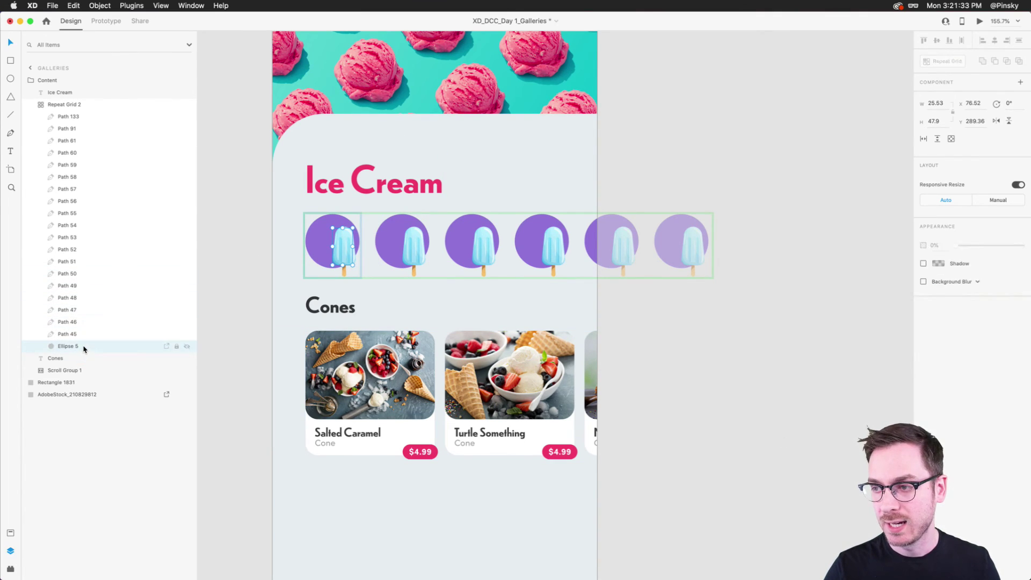
pyautogui.keyDown('shift'); pyautogui.click(79, 118); pyautogui.keyUp('shift')
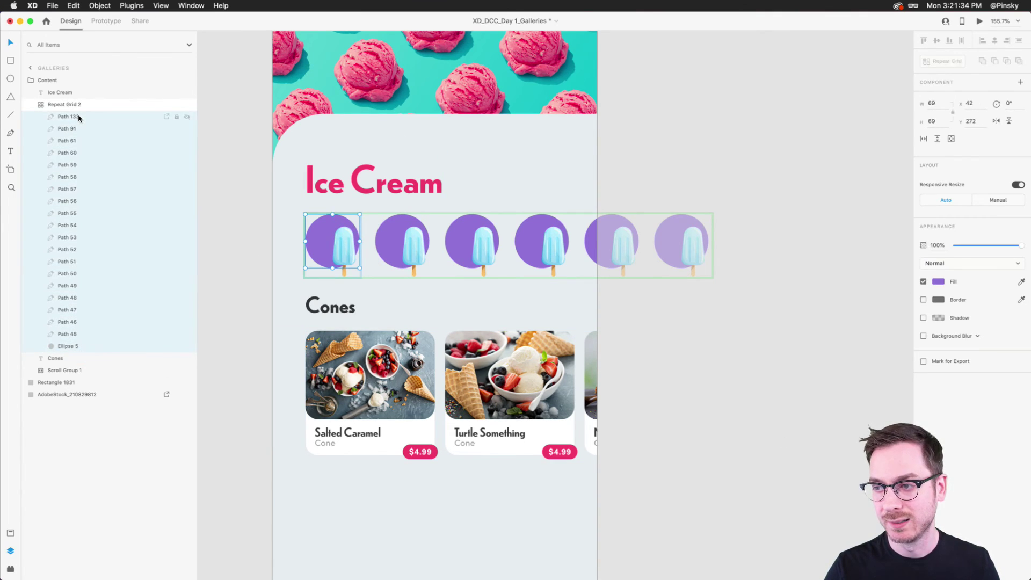
pyautogui.click(108, 121)
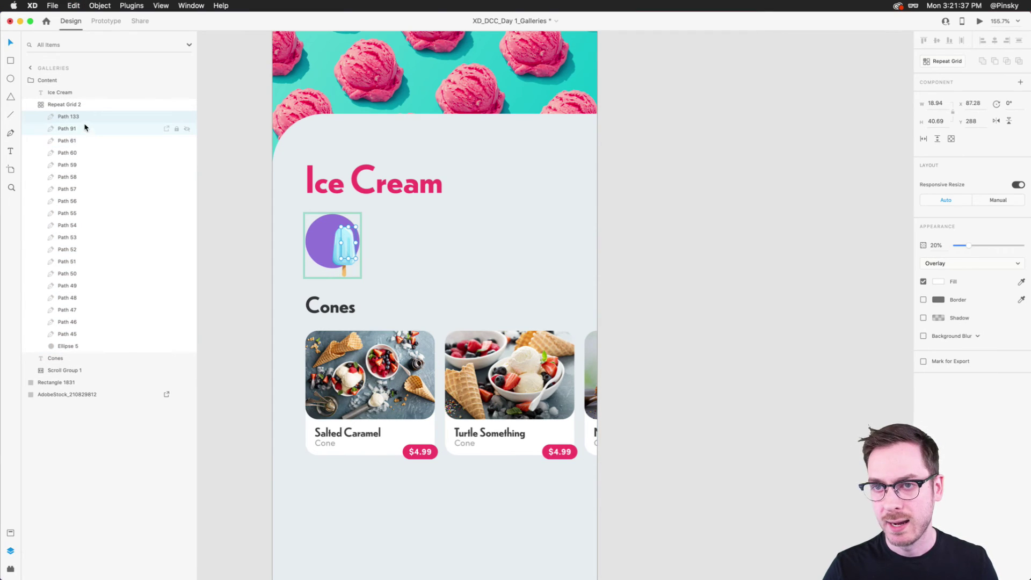
pyautogui.keyDown('shift'); pyautogui.click(89, 333); pyautogui.keyUp('shift')
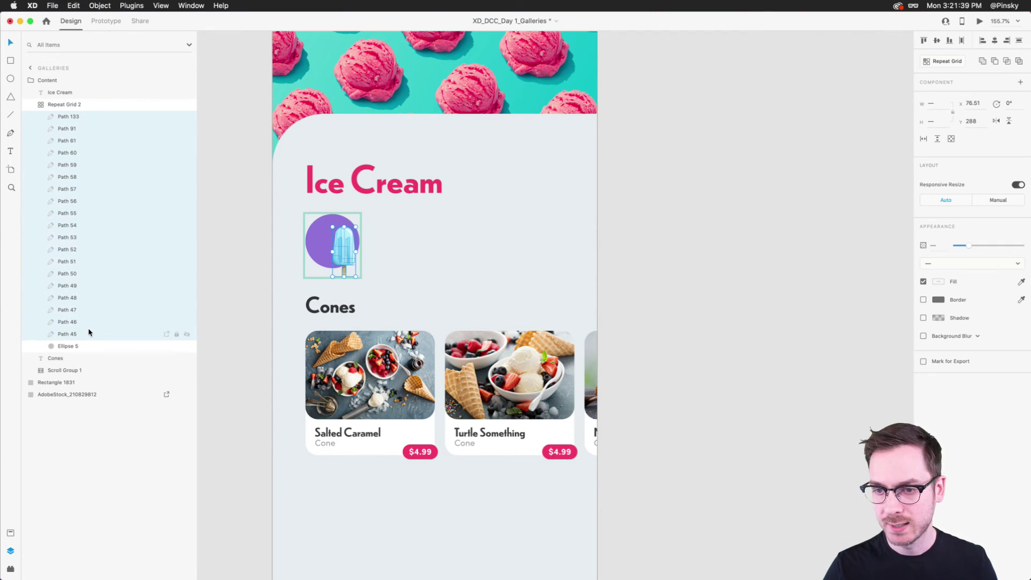
pyautogui.press('super+g')
pyautogui.doubleClick(69, 117)
pyautogui.press('BackSpace')
pyautogui.press('Return')
pyautogui.doubleClick(75, 117)
pyautogui.write('Ice Cre')
pyautogui.press('Return')
# Make one component from the popsicle group and its circle, and extend the repeat grid to five icons.
pyautogui.keyDown('shift'); pyautogui.click(83, 128); pyautogui.keyUp('shift')
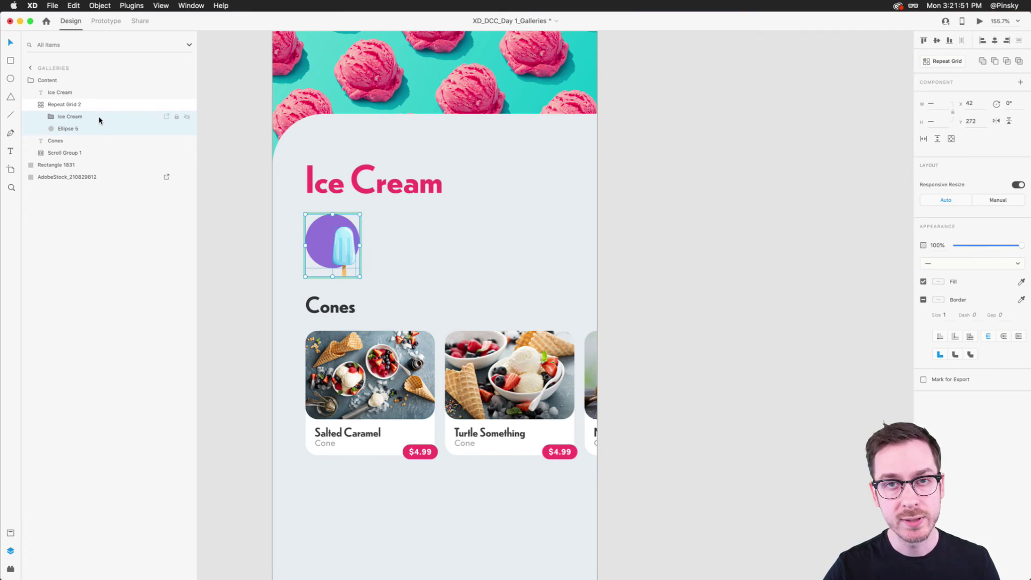
pyautogui.press('super+k')
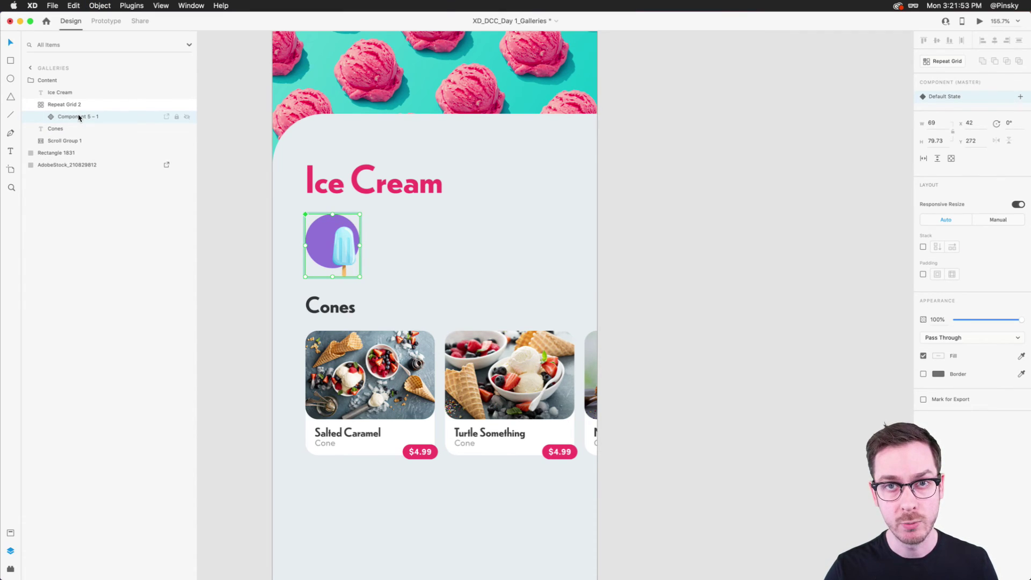
pyautogui.moveTo(360, 245); pyautogui.dragTo(641, 259)
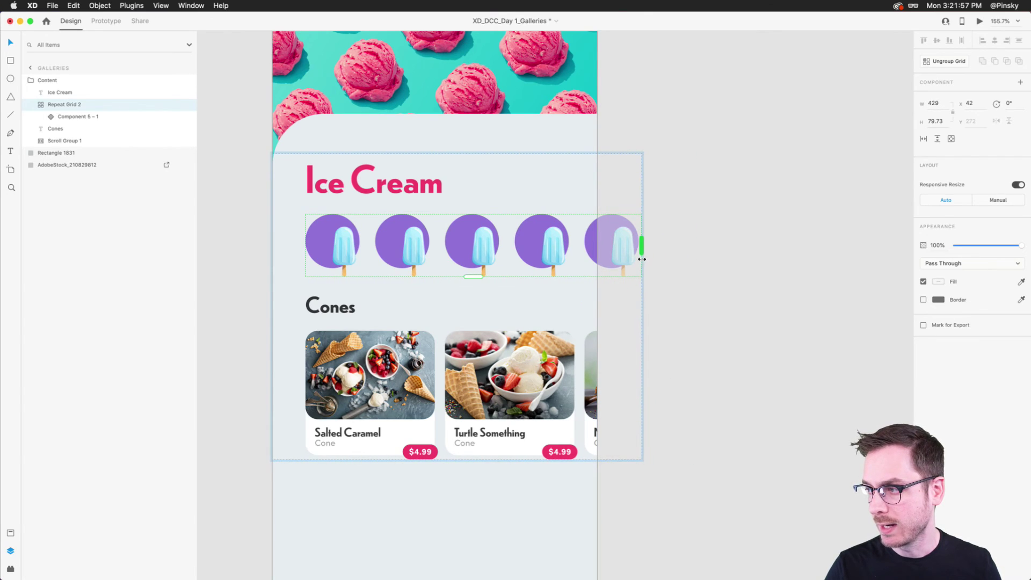
# Change the fill of the second icon's circle to light green #B5D873.
pyautogui.doubleClick(385, 232)
pyautogui.doubleClick(385, 232)
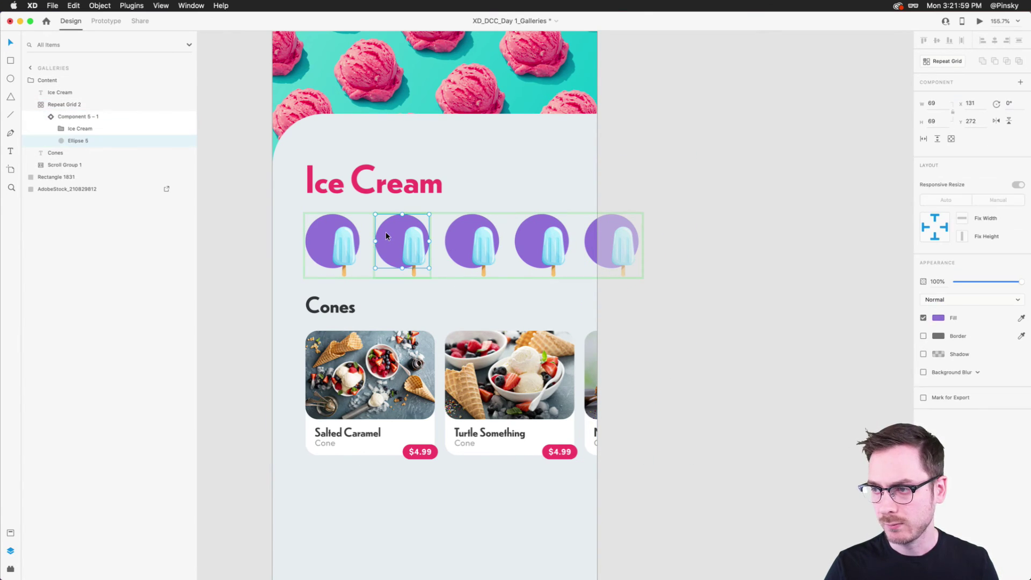
pyautogui.click(939, 319)
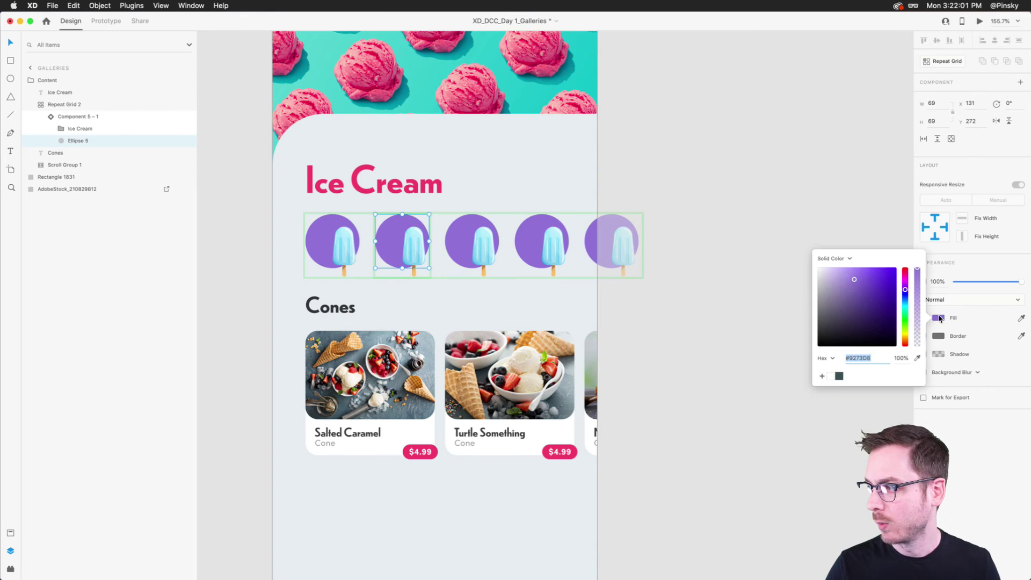
pyautogui.click(904, 328)
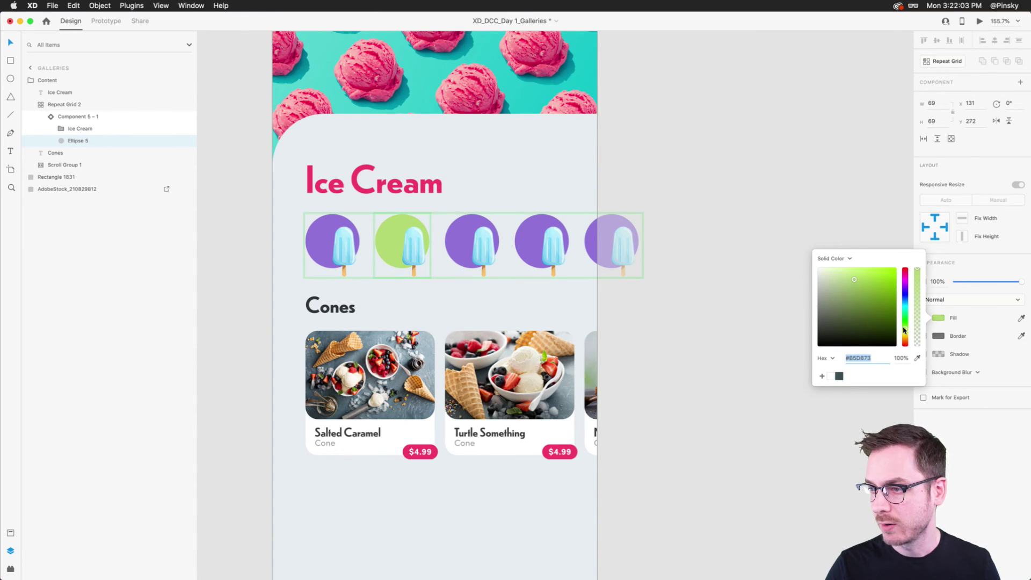
pyautogui.click(958, 469)
# Switch to the AdobeStock_269961763 document and copy the paths of the watermelon popsicle, including its stick.
pyautogui.press('super+grave')
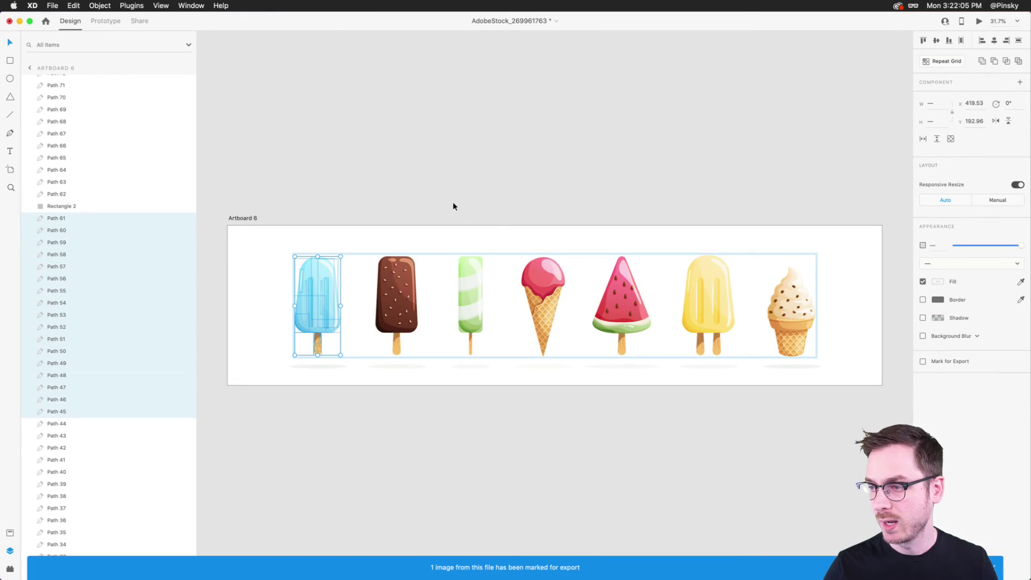
pyautogui.click(622, 301)
pyautogui.moveTo(657, 266); pyautogui.dragTo(602, 352)
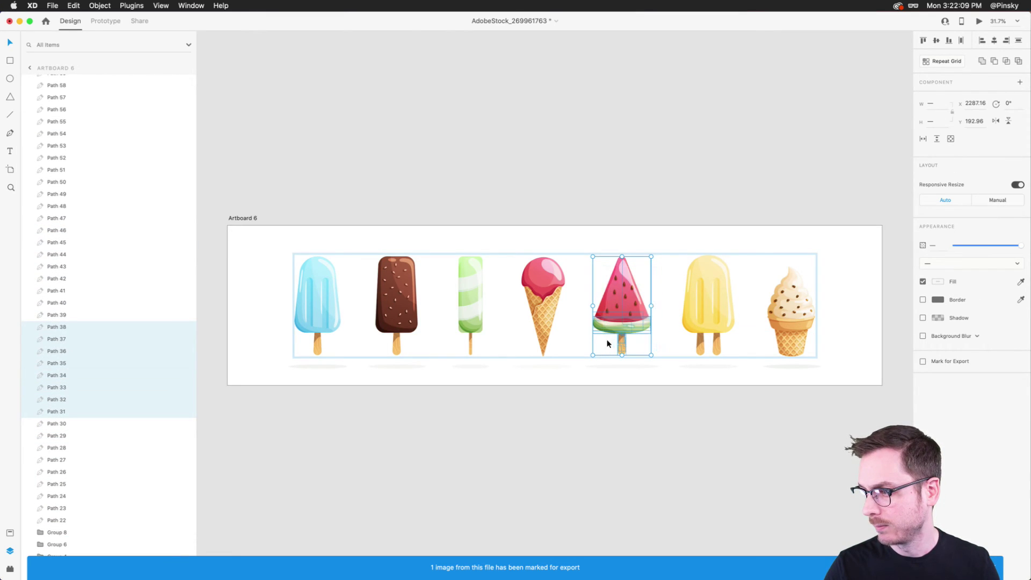
pyautogui.press('super+c')
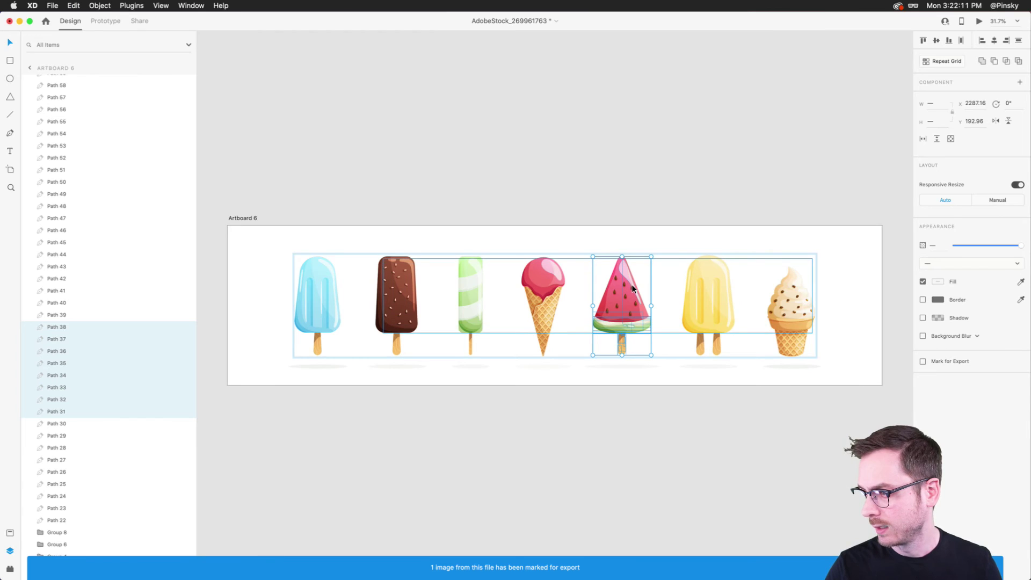
# Try moving the watermelon popsicle's paths within the illustration, and undo the change.
pyautogui.press('super+v')
pyautogui.moveTo(623, 295)
pyautogui.mouseDown()
pyautogui.moveTo(638, 264)
pyautogui.moveTo(605, 273)
pyautogui.moveTo(616, 268)
pyautogui.moveTo(617, 284)
pyautogui.mouseUp()
pyautogui.press('super+z')
# Reselect the watermelon popsicle's paths, copy them and return to the XD_DCC_Day 1_Galleries document.
pyautogui.click(649, 269)
pyautogui.click(642, 271)
pyautogui.click(625, 285)
pyautogui.doubleClick(635, 278)
pyautogui.keyDown('shift'); pyautogui.click(611, 331); pyautogui.keyUp('shift')
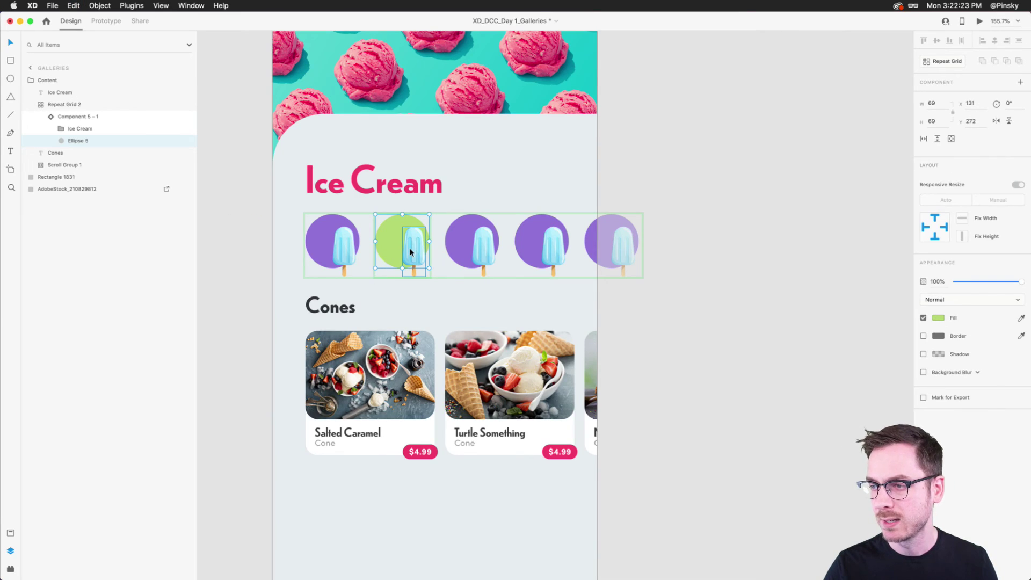
# Paste the watermelon popsicle paths inside the component of the second icon, above its blue popsicle.
pyautogui.scroll(5, 414, 246)
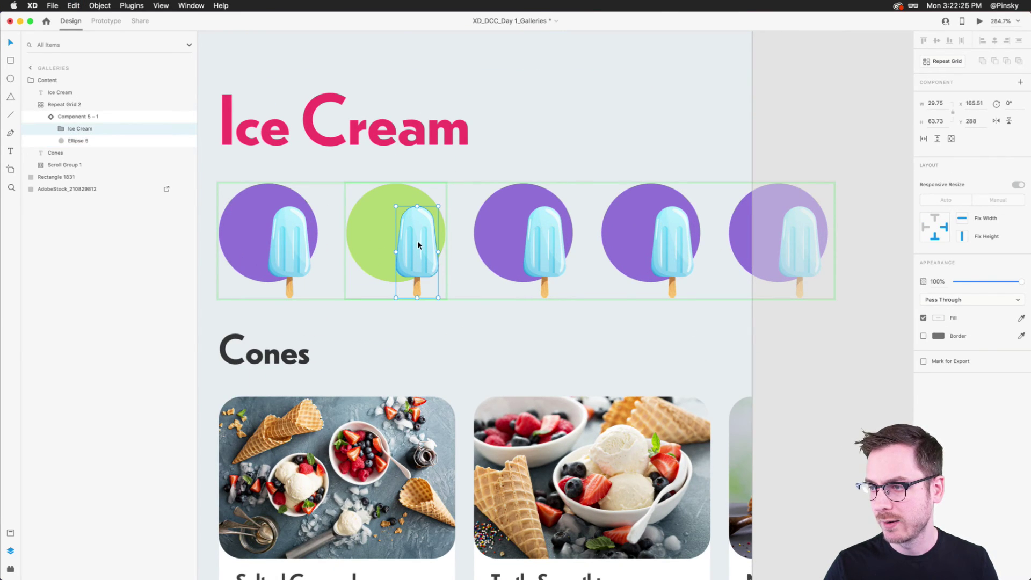
pyautogui.press('super+v')
pyautogui.scroll(-5, 423, 333)
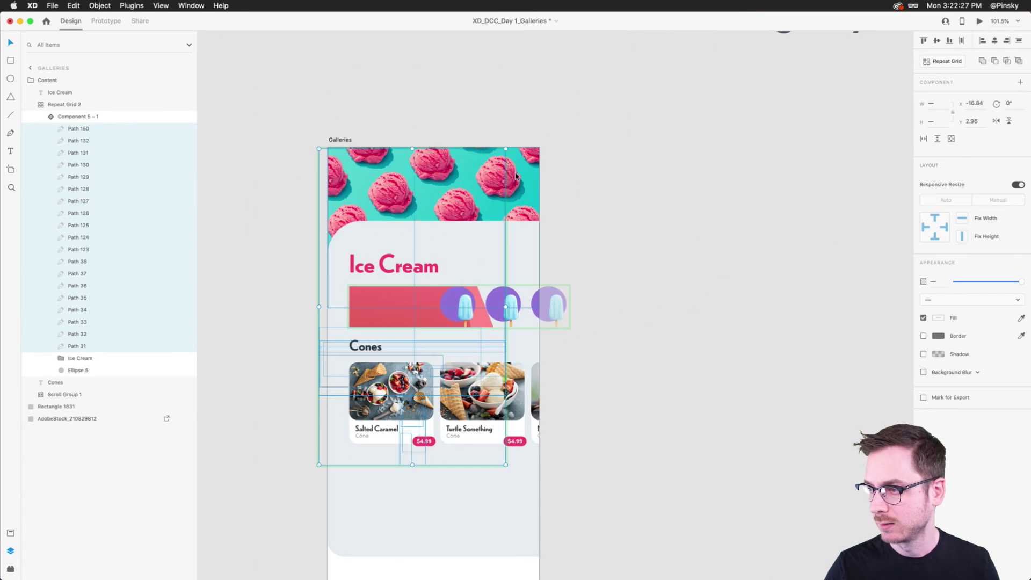
pyautogui.moveTo(505, 150); pyautogui.dragTo(525, 253)
pyautogui.press('super+z')
# Turn off Responsive Resize for the watermelon paths, and scale them down to icon size over the green circle's lower-right part.
pyautogui.click(1016, 186)
pyautogui.moveTo(505, 149); pyautogui.dragTo(423, 291)
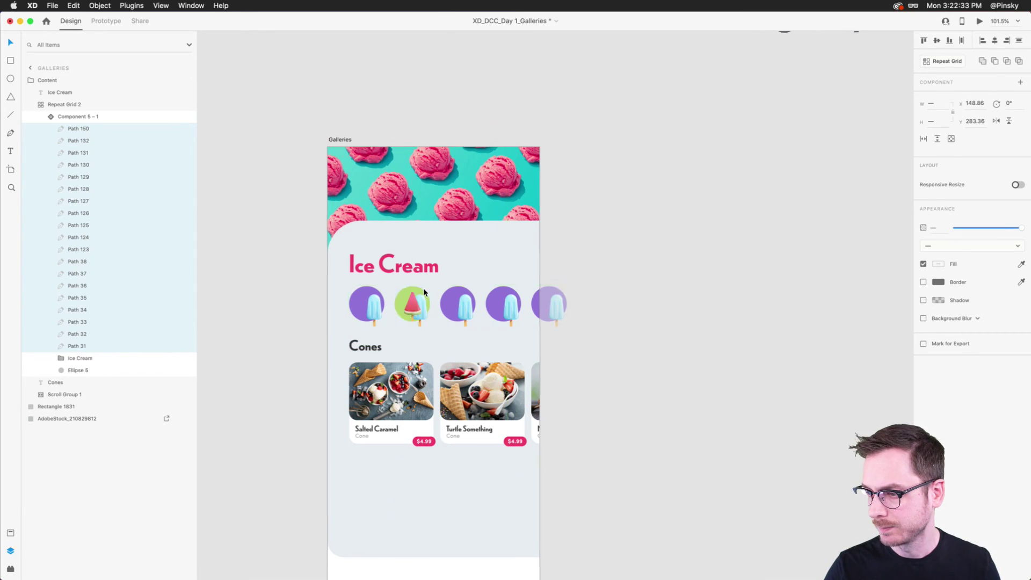
pyautogui.scroll(5, 423, 292)
pyautogui.scroll(-3, 395, 341)
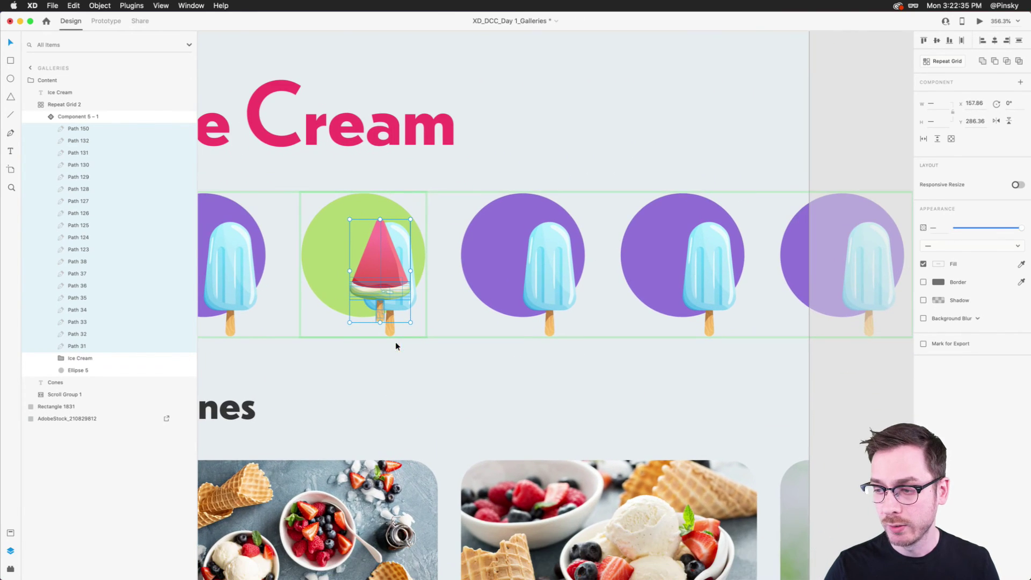
pyautogui.moveTo(411, 323); pyautogui.dragTo(428, 338)
pyautogui.moveTo(400, 290); pyautogui.dragTo(401, 285)
# Delete the blue popsicle group from the second icon and group the watermelon popsicle paths.
pyautogui.click(88, 358)
pyautogui.press('Delete')
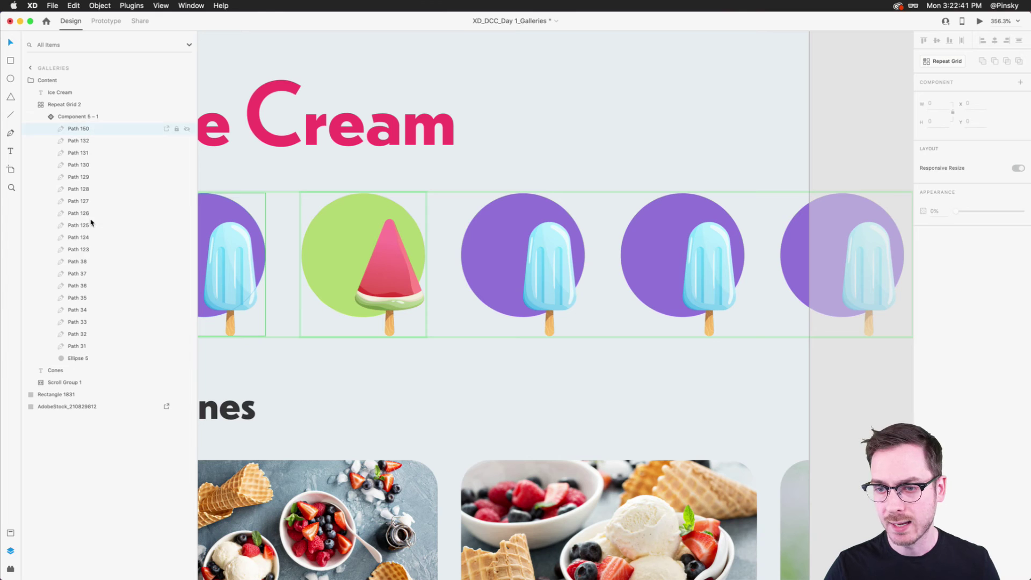
pyautogui.keyDown('shift'); pyautogui.click(78, 346); pyautogui.keyUp('shift')
pyautogui.press('super+g')
pyautogui.click(397, 220)
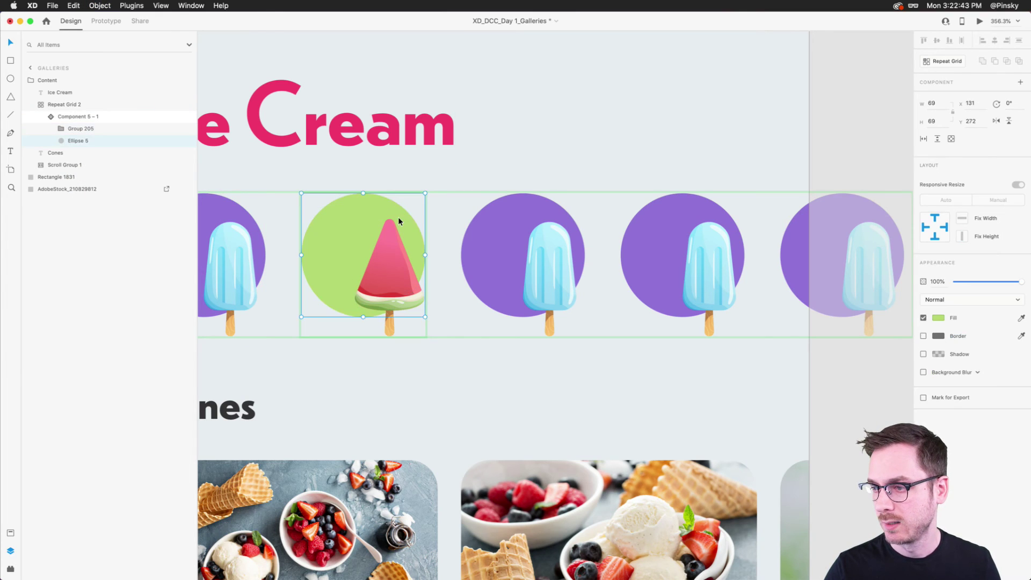
# Copy the yellow two-stick popsicle's paths from the AdobeStock_269961763 document and return to XD_DCC_Day 1_Galleries.
pyautogui.press('super+1')
pyautogui.press('super+grave')
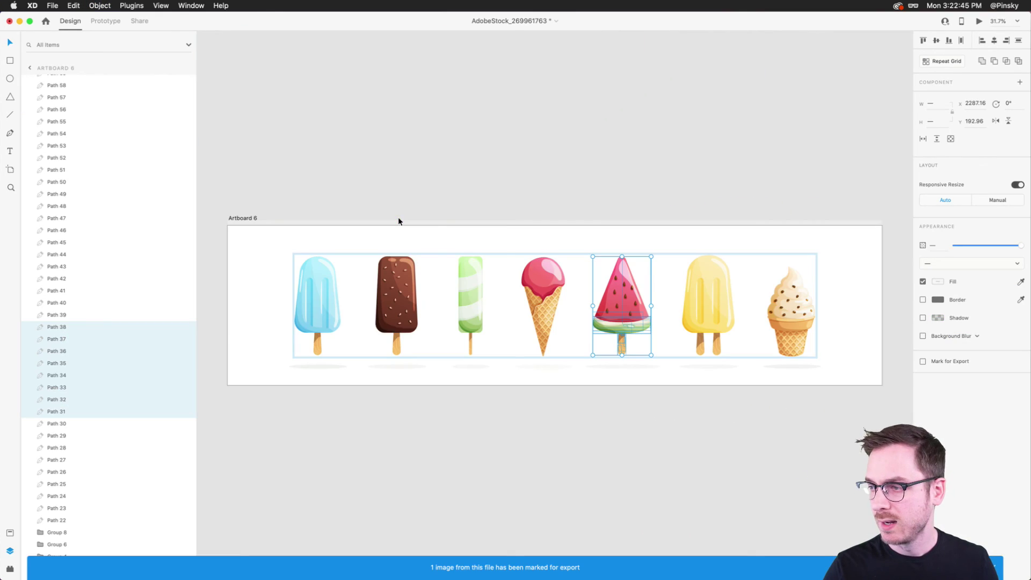
pyautogui.click(721, 275)
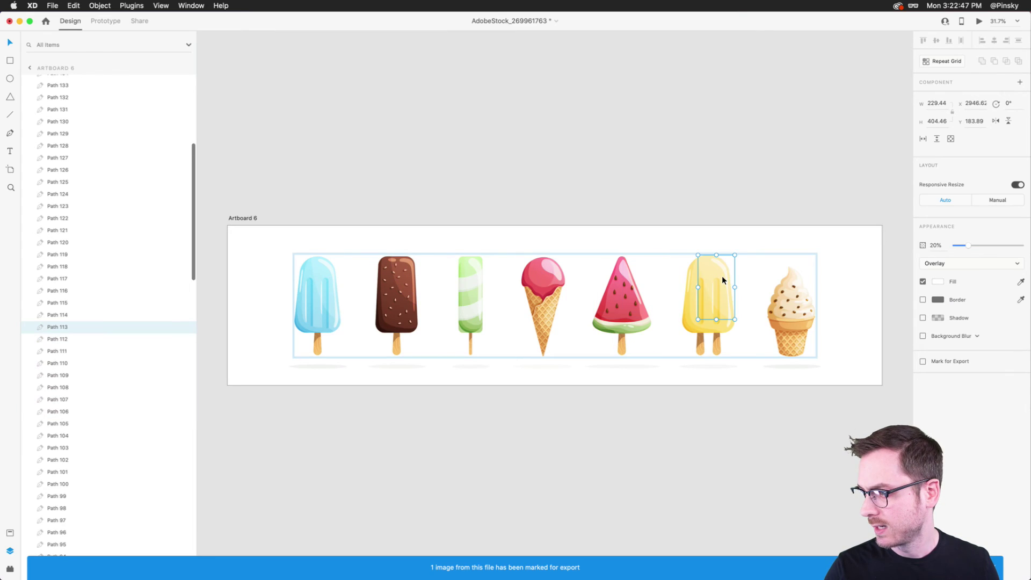
pyautogui.moveTo(680, 263); pyautogui.dragTo(727, 353)
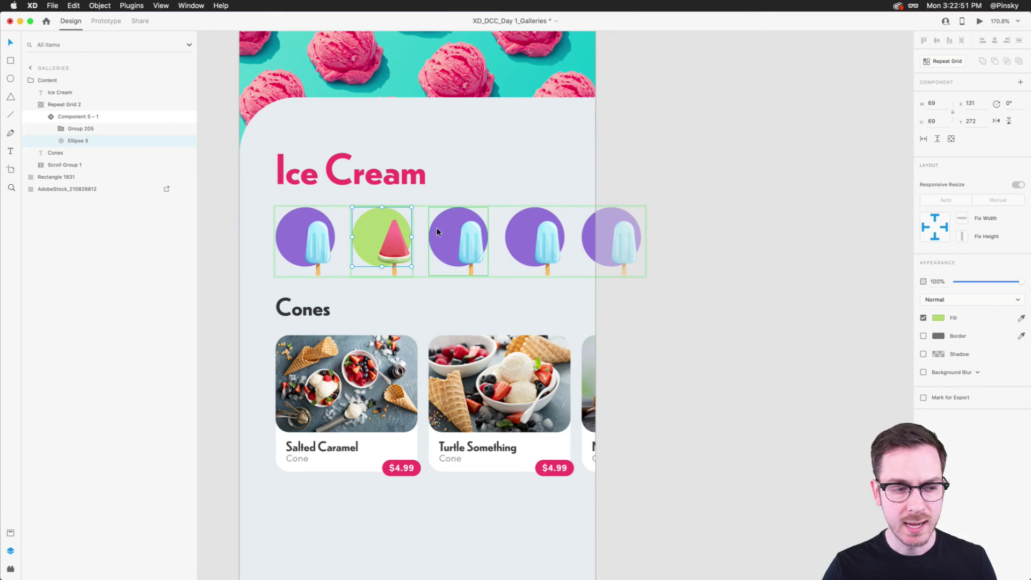
# Replace the third icon's blue popsicle with the copied yellow popsicle paths, scaled to icon size with Responsive Resize off.
pyautogui.click(436, 229)
pyautogui.doubleClick(473, 249)
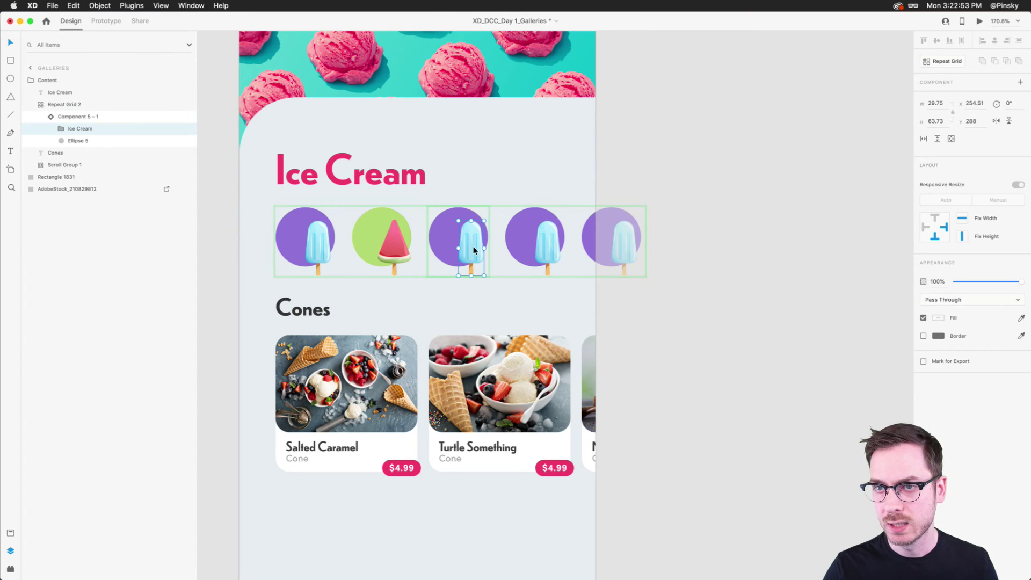
pyautogui.press('super+v')
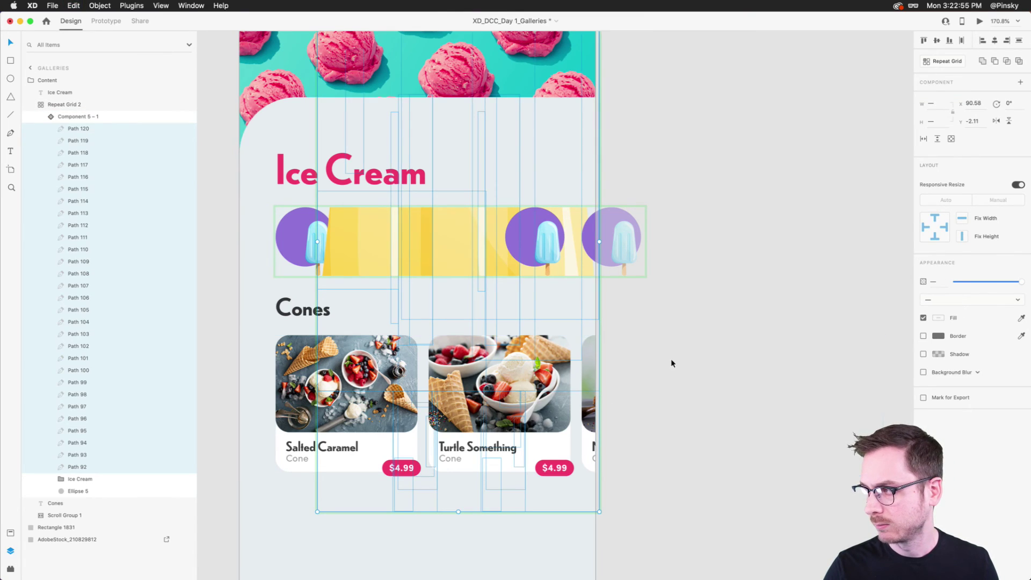
pyautogui.click(1018, 184)
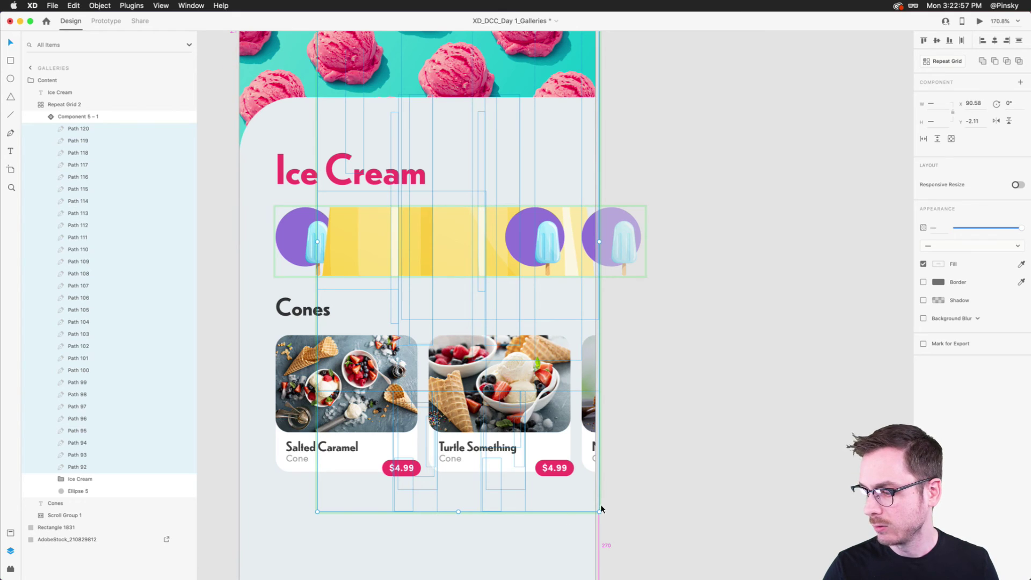
pyautogui.moveTo(599, 512); pyautogui.dragTo(475, 323)
pyautogui.moveTo(471, 234); pyautogui.dragTo(455, 216)
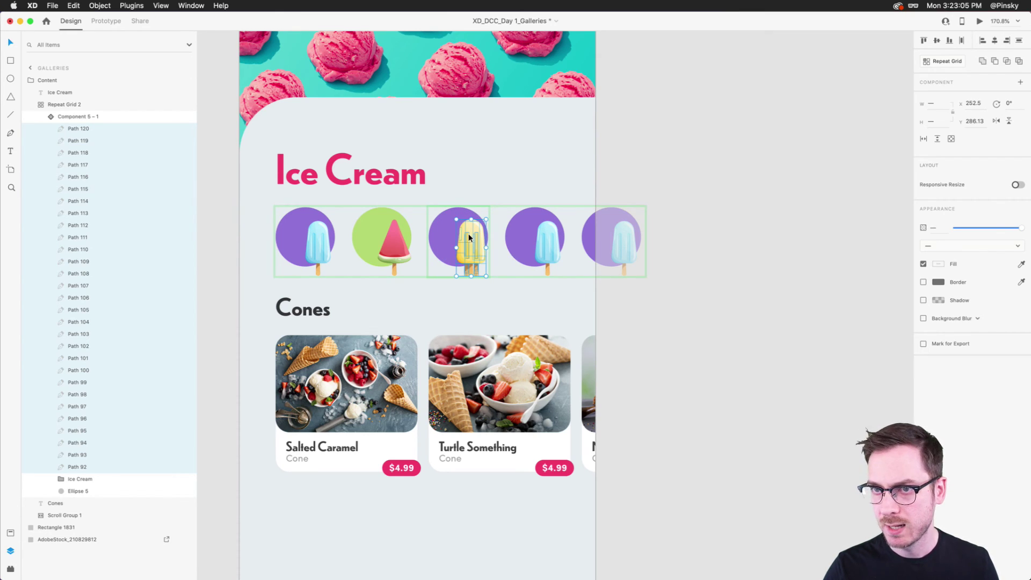
# Change the fill of the third icon's circle to the muted yellow #D8C573.
pyautogui.click(434, 236)
pyautogui.click(937, 318)
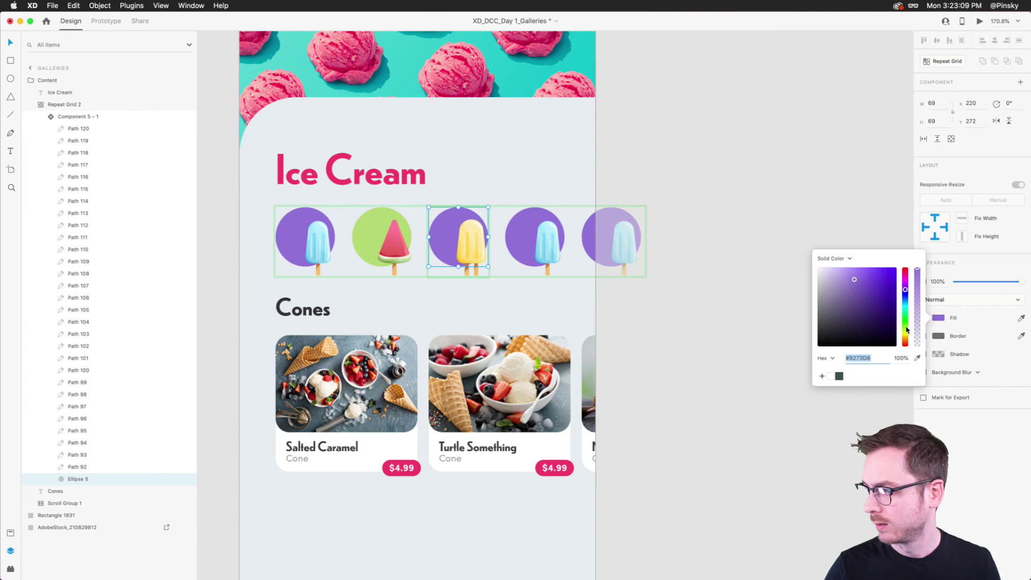
pyautogui.click(905, 333)
pyautogui.moveTo(906, 333); pyautogui.dragTo(906, 337)
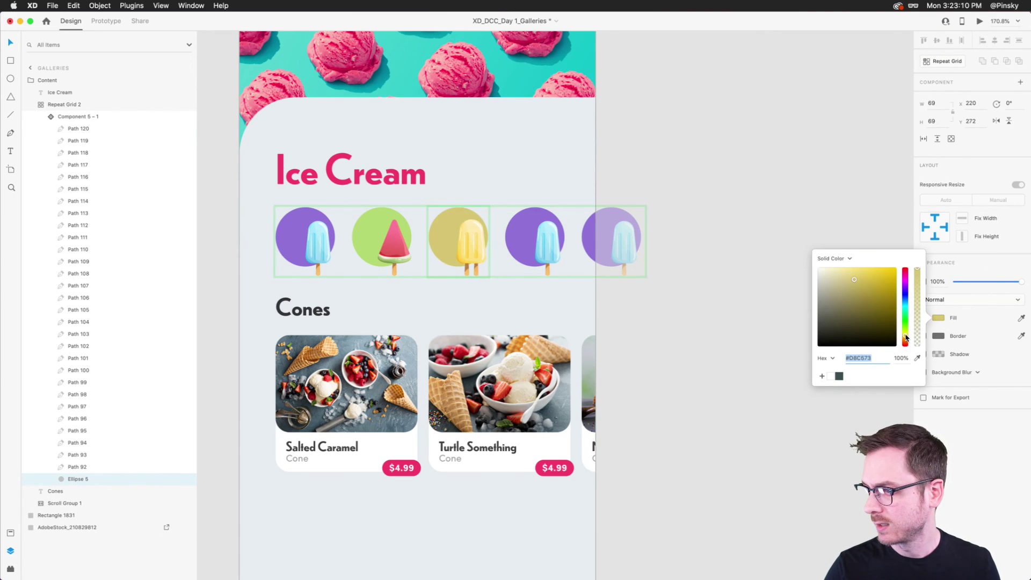
pyautogui.click(946, 432)
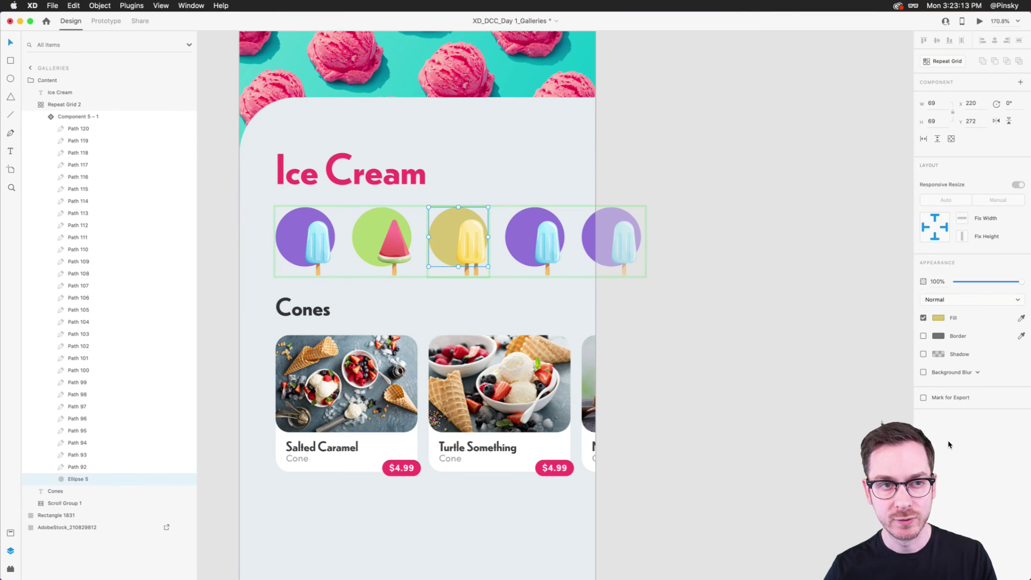
pyautogui.click(775, 317)
# Make the category icon repeat grid a horizontal scroll group and extend its viewport to the artboard's full width of 414.
pyautogui.click(537, 243)
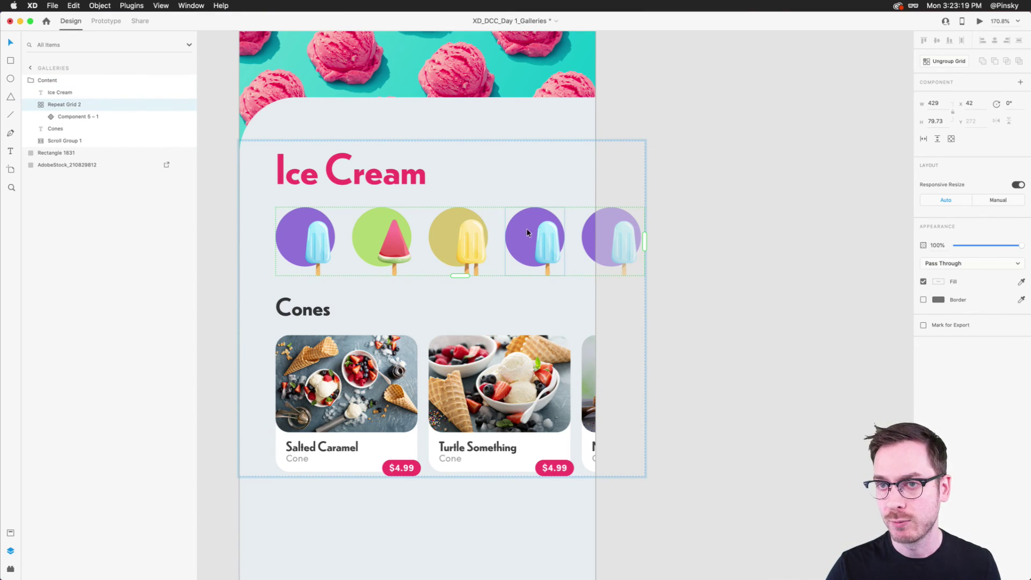
pyautogui.click(923, 139)
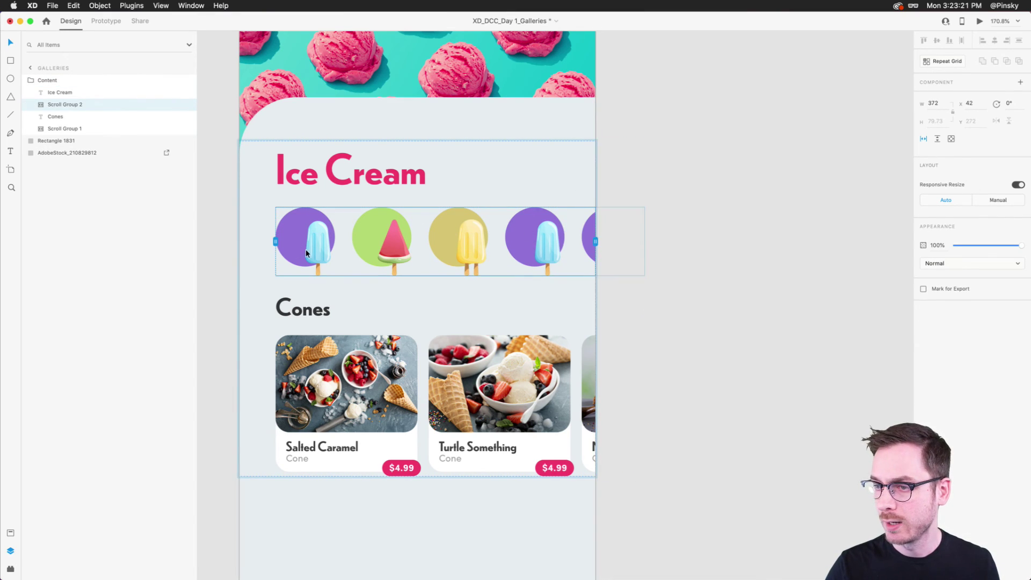
pyautogui.moveTo(275, 242); pyautogui.dragTo(240, 242)
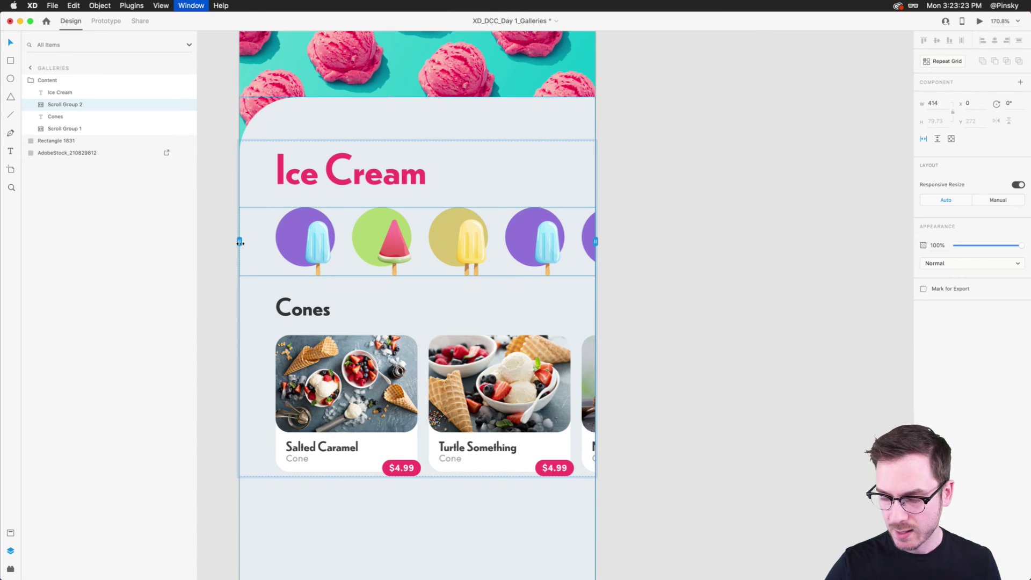
# Preview the artboard, check horizontal scrolling of the category icons and the Cones gallery, and close the preview.
pyautogui.press('super+Return')
pyautogui.hscroll(3, 463, 175)
pyautogui.hscroll(-2, 463, 175)
pyautogui.hscroll(4, 450, 275)
pyautogui.hscroll(-3, 451, 275)
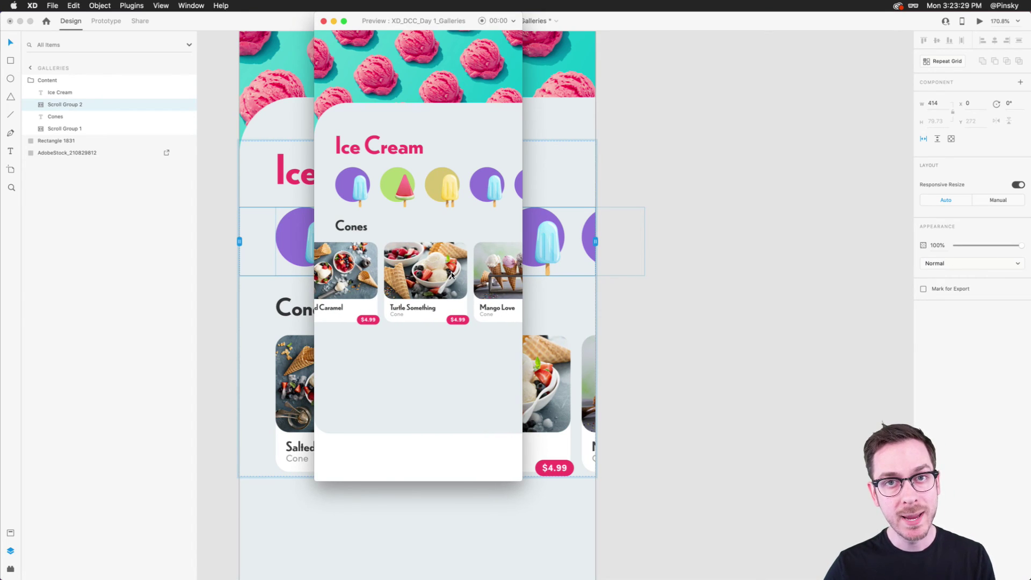
pyautogui.hscroll(-2, 451, 275)
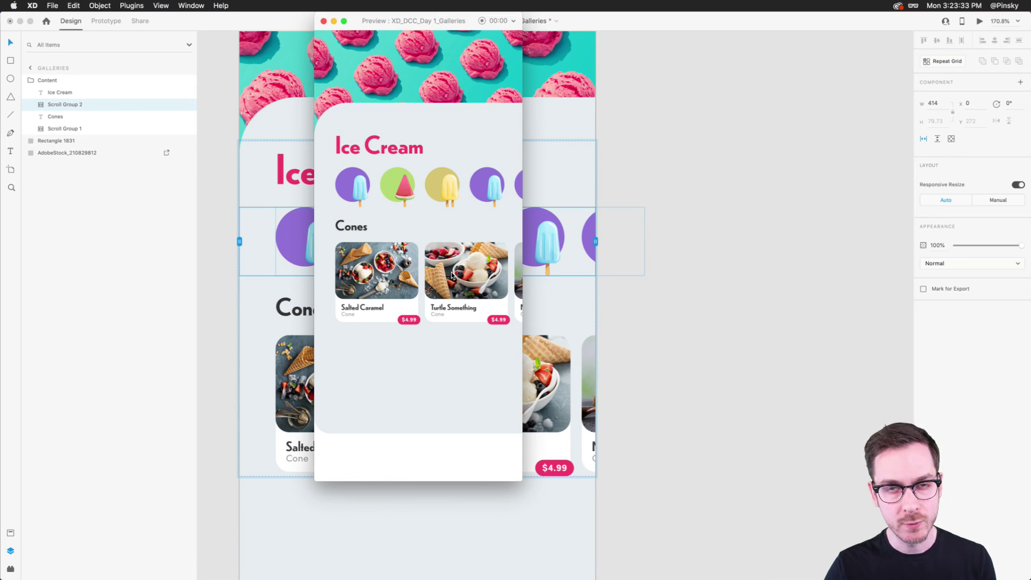
pyautogui.press('super+w')
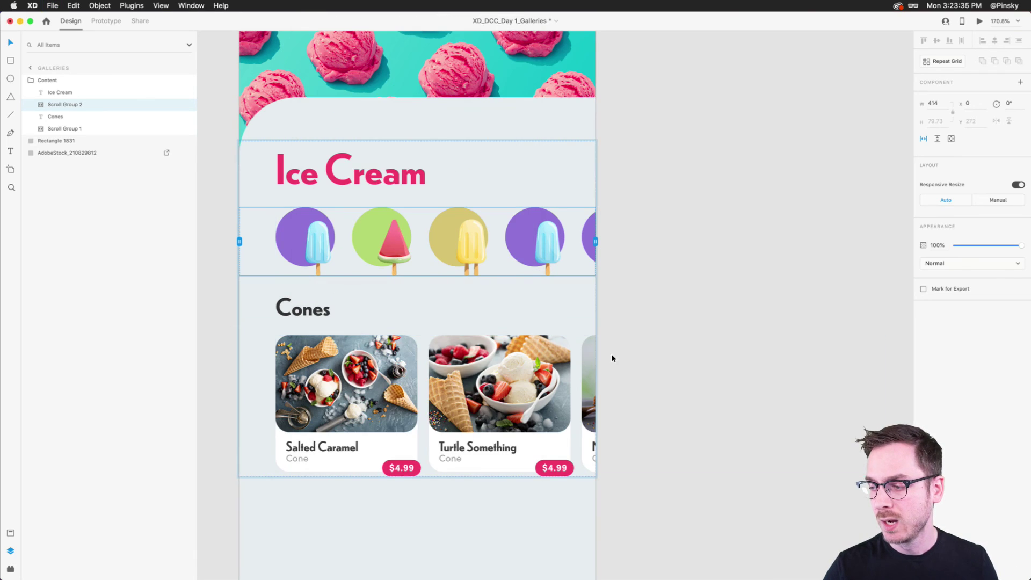
# Set the Galleries artboard's fill to the near-black #1A1A1A.
pyautogui.scroll(-5, 609, 357)
pyautogui.click(476, 484)
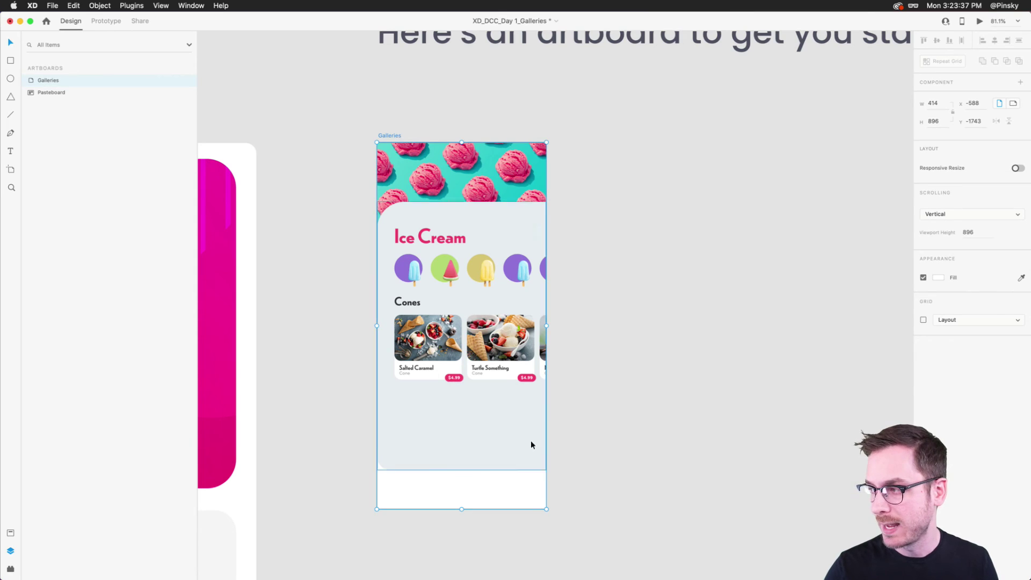
pyautogui.click(939, 277)
pyautogui.click(816, 299)
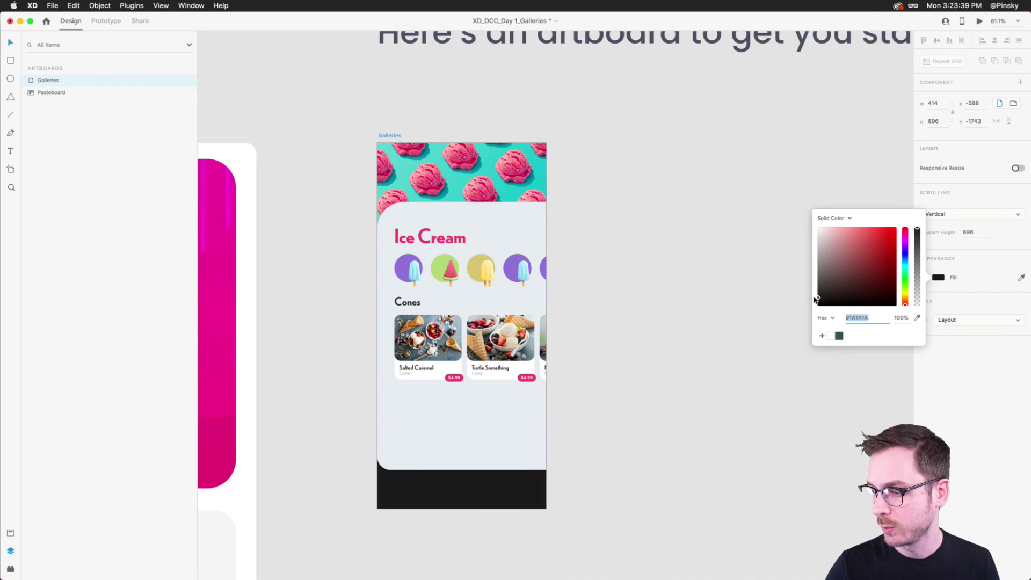
pyautogui.click(971, 436)
# Duplicate the Cones card gallery and its heading inside the Content stack to form a second Cones section below the first.
pyautogui.click(469, 387)
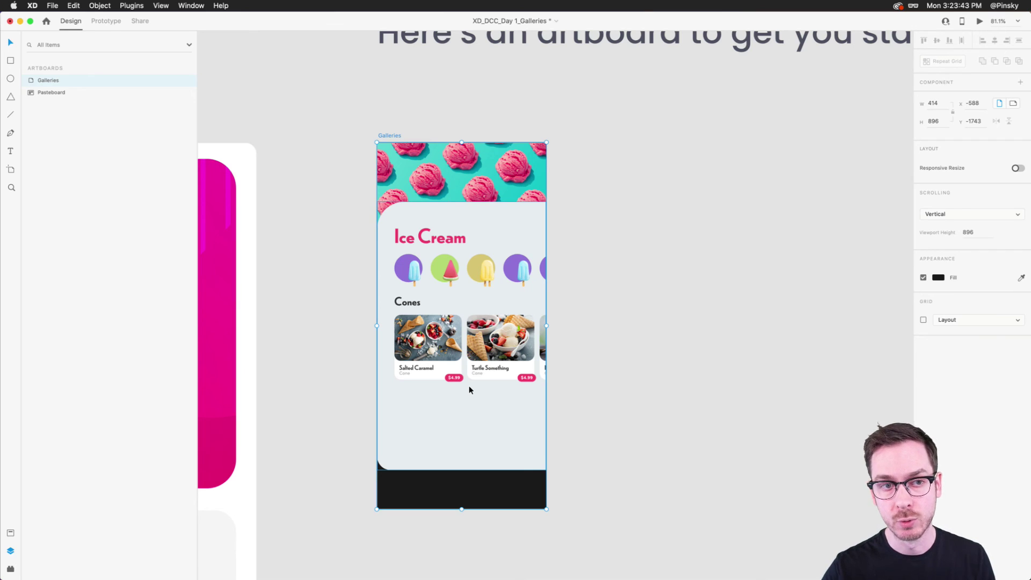
pyautogui.scroll(-3, 434, 360)
pyautogui.scroll(-2, 435, 359)
pyautogui.click(414, 270)
pyautogui.doubleClick(414, 270)
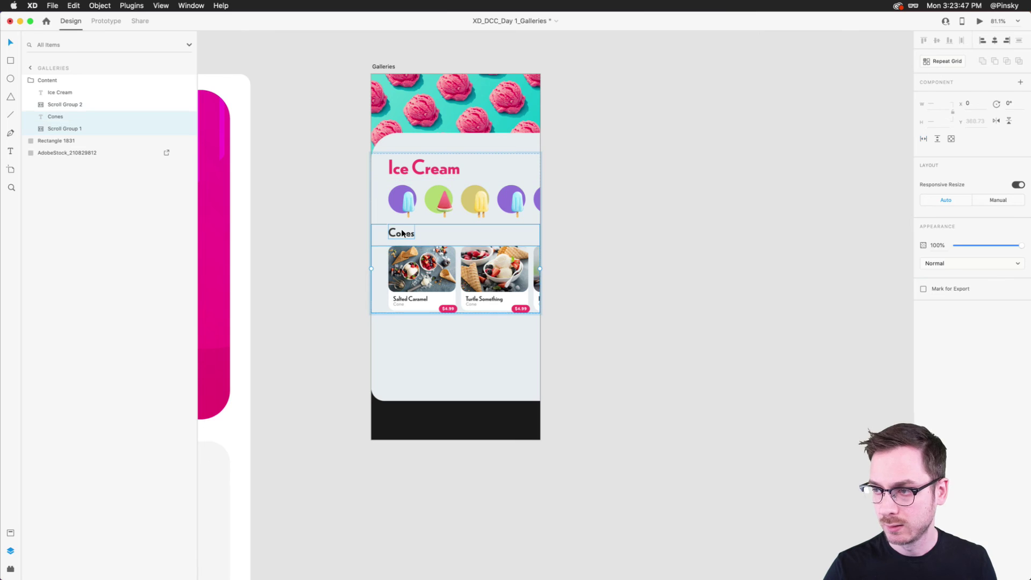
pyautogui.press('Escape')
pyautogui.doubleClick(432, 279)
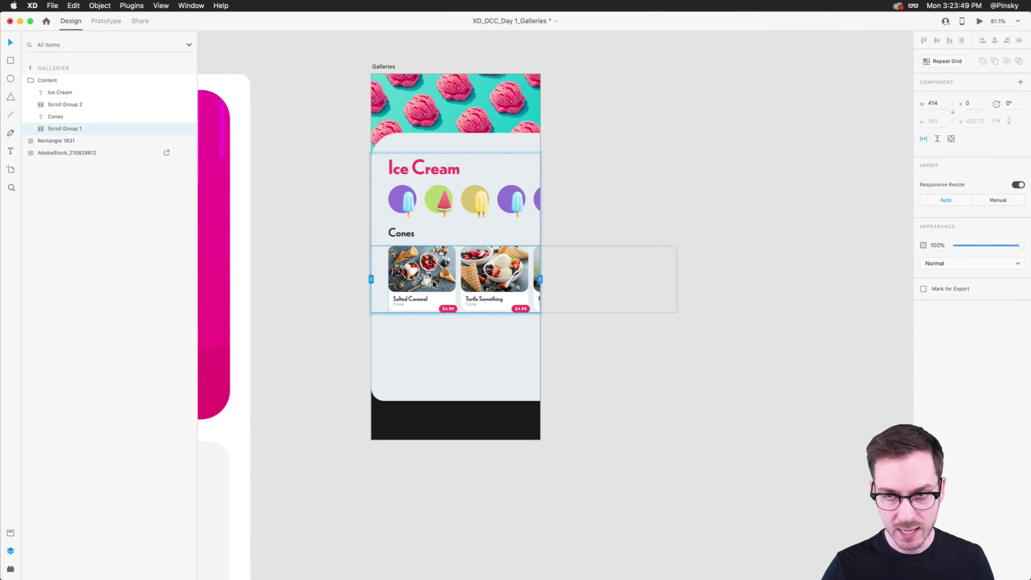
pyautogui.press('super+d')
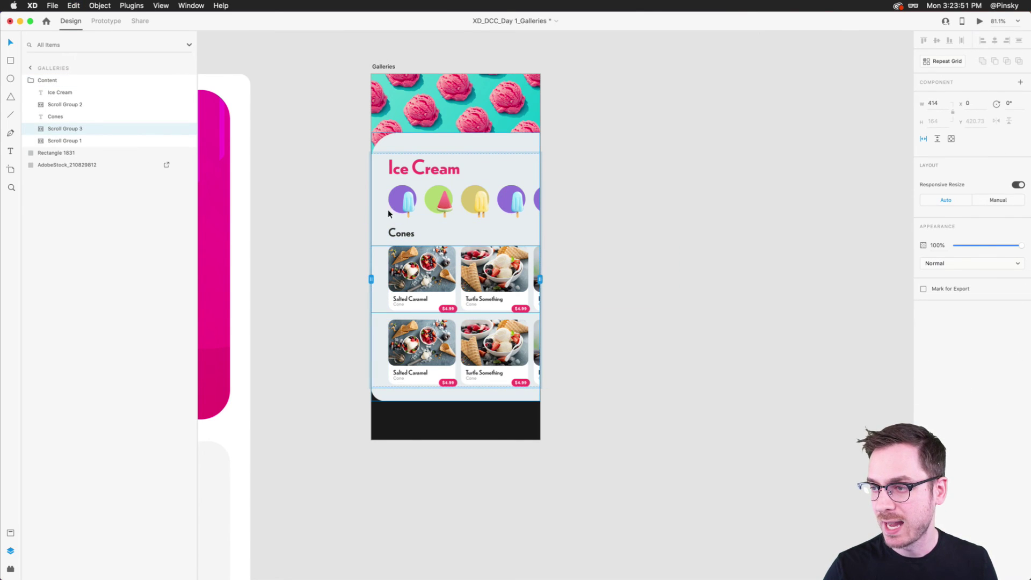
pyautogui.click(401, 233)
pyautogui.press('super+d')
pyautogui.moveTo(402, 248); pyautogui.dragTo(408, 308)
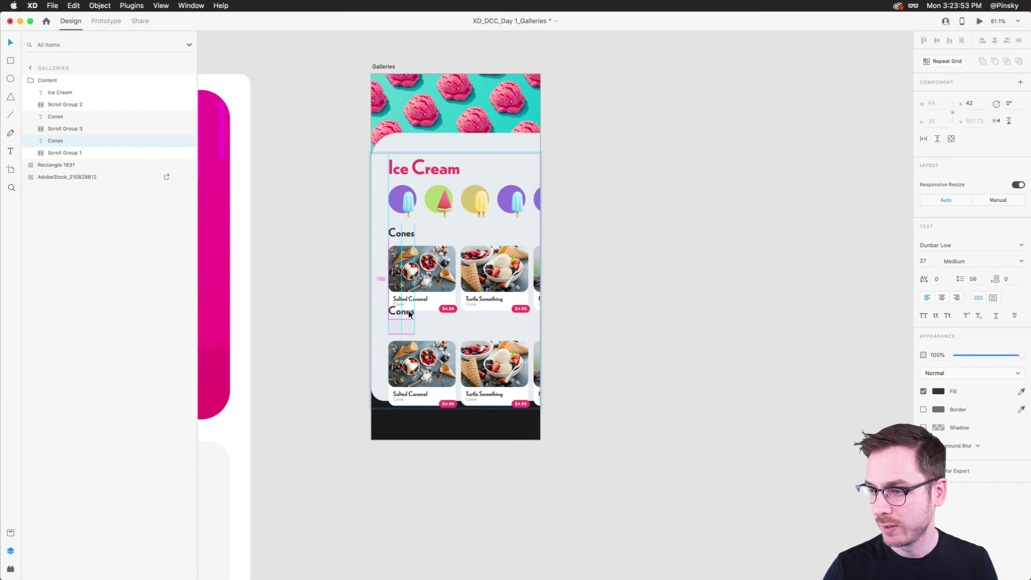
# Duplicate the second section's card gallery and Cones heading, and place the heading above the lowest gallery as a third section.
pyautogui.click(422, 369)
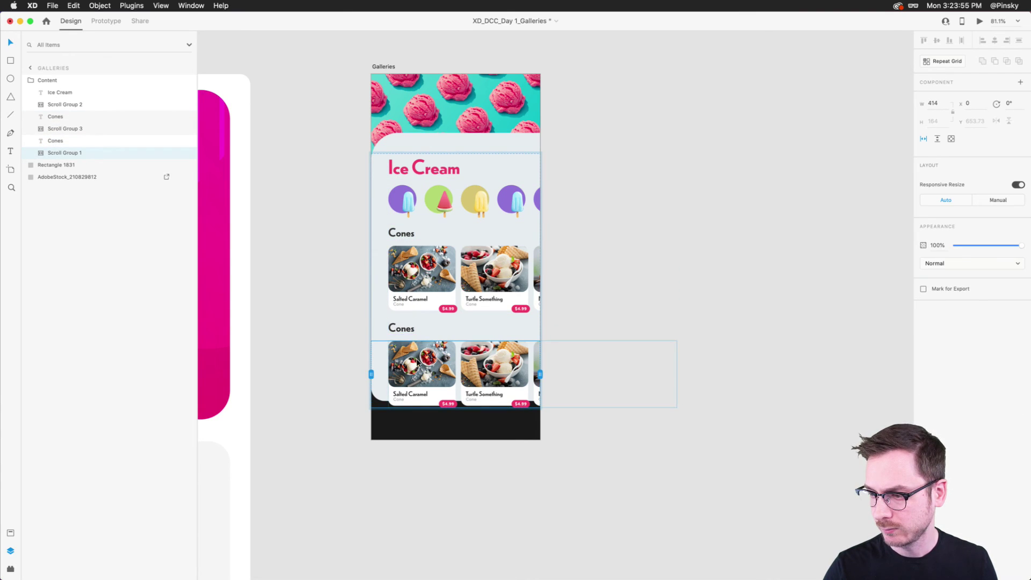
pyautogui.press('super+d')
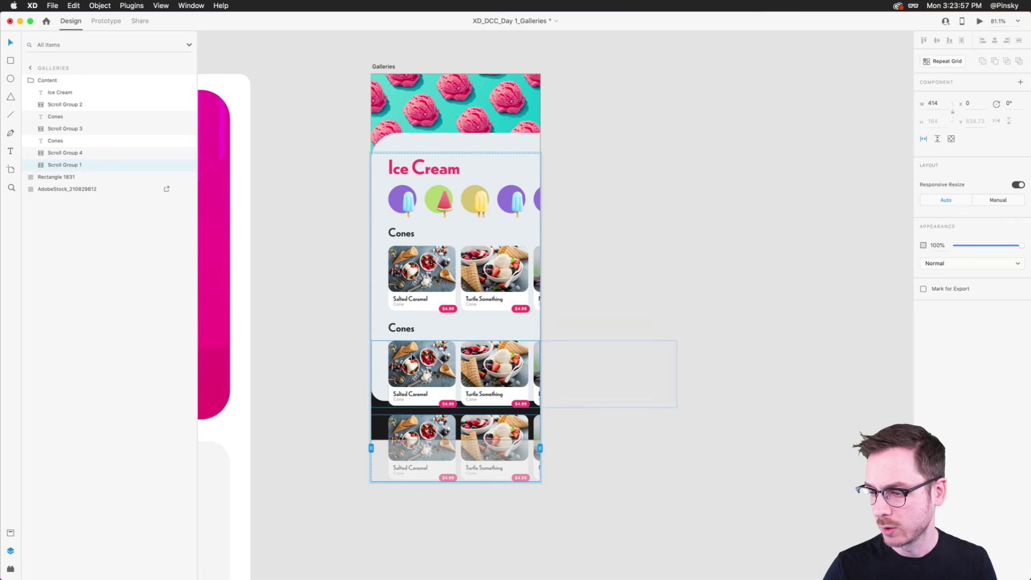
pyautogui.click(402, 328)
pyautogui.press('super+d')
pyautogui.moveTo(402, 328); pyautogui.dragTo(414, 424)
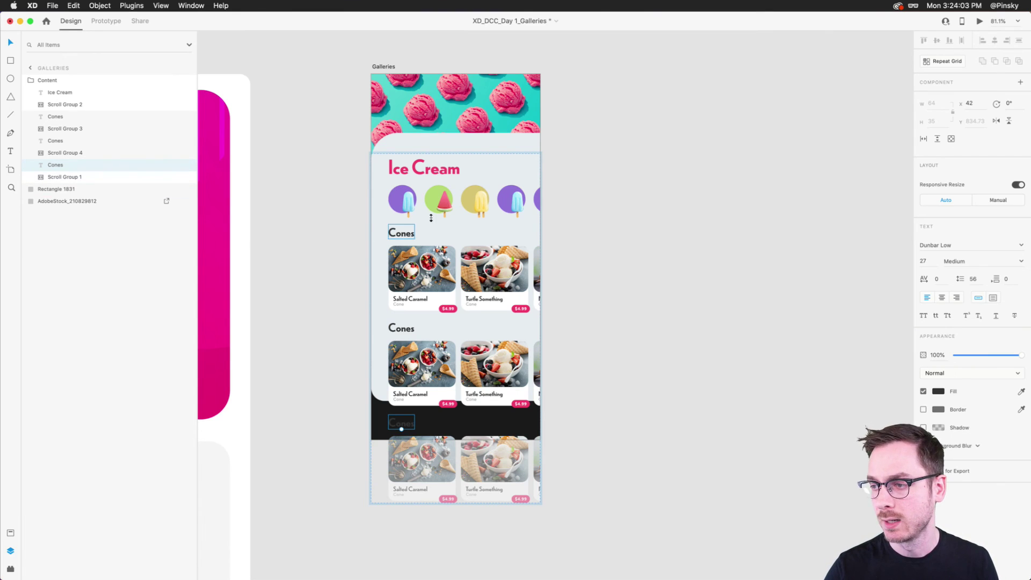
pyautogui.click(633, 160)
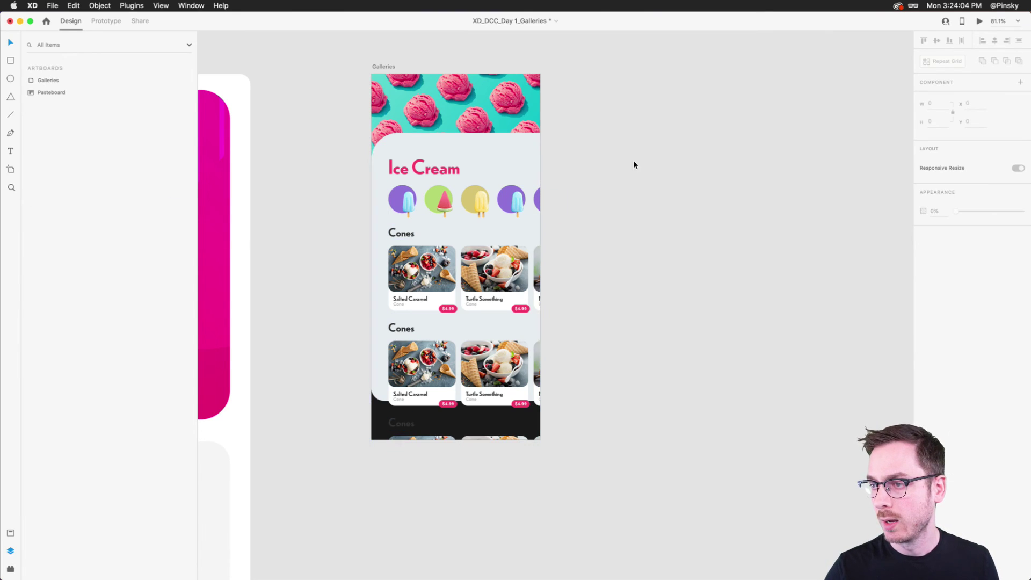
# Make the Content group scroll vertically and fit its viewport to the light grey panel, 657.73 high at Y 144.
pyautogui.click(433, 163)
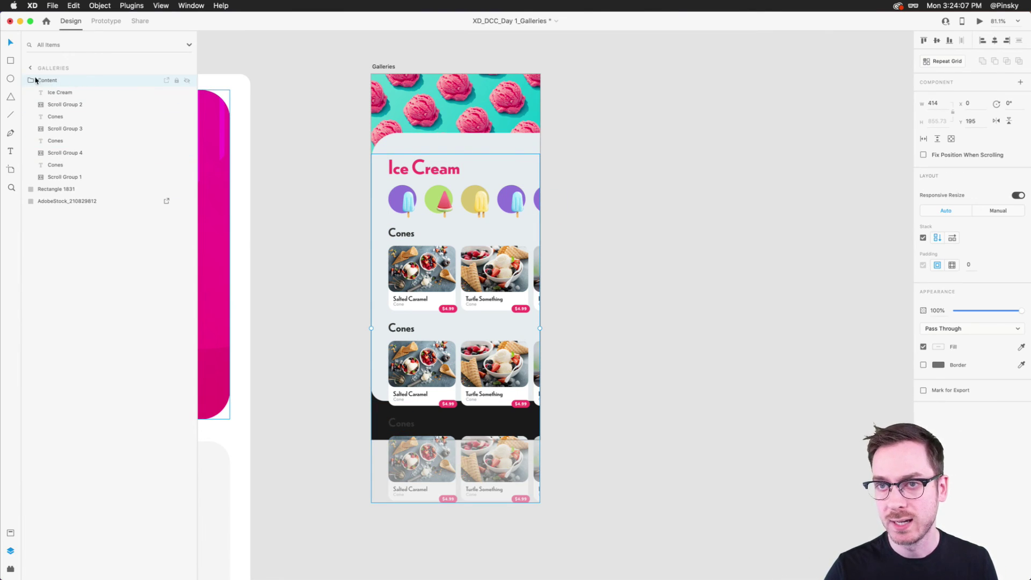
pyautogui.click(937, 139)
pyautogui.moveTo(454, 154); pyautogui.dragTo(456, 133)
pyautogui.moveTo(457, 443); pyautogui.dragTo(457, 402)
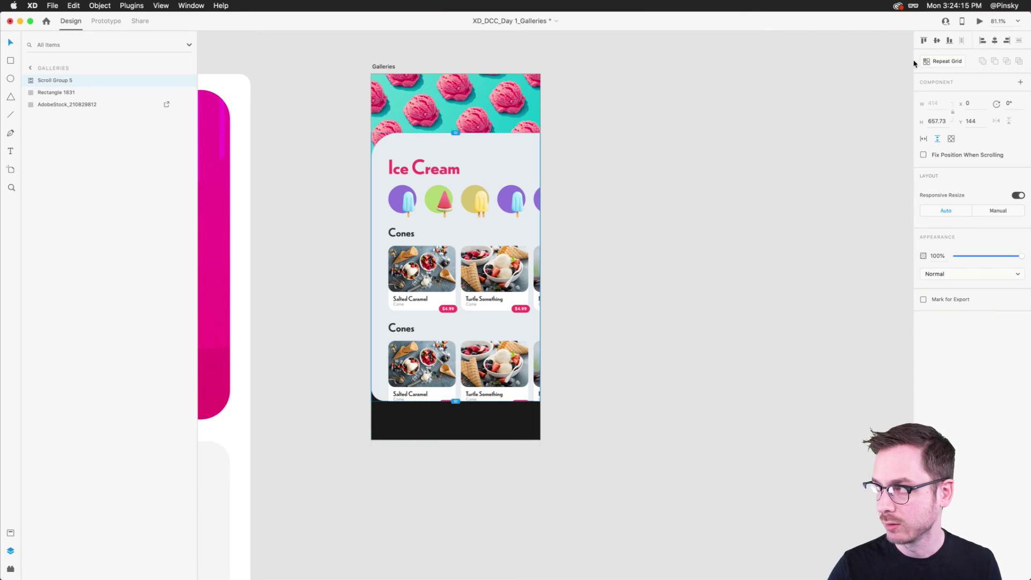
# Preview the artboard and check horizontal scrolling of the icon row and card galleries inside the vertical scroll group.
pyautogui.click(980, 21)
pyautogui.hscroll(3, 471, 269)
pyautogui.hscroll(-3, 471, 269)
pyautogui.hscroll(5, 470, 266)
pyautogui.hscroll(-5, 470, 266)
pyautogui.hscroll(3, 400, 376)
pyautogui.hscroll(-3, 400, 376)
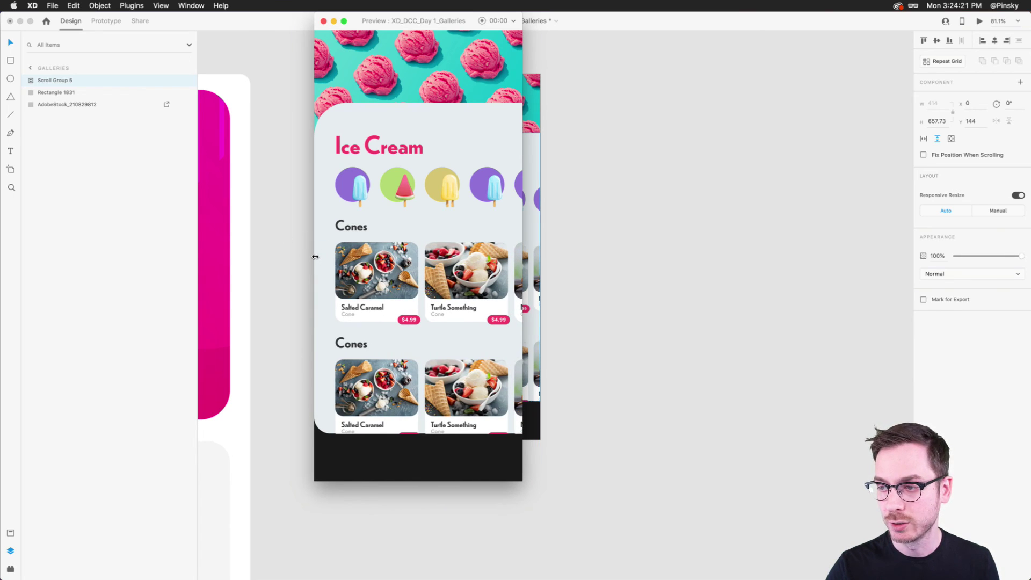
# Check vertical scrolling of the content within the light grey panel and close the preview.
pyautogui.scroll(-5, 325, 257)
pyautogui.scroll(5, 325, 257)
pyautogui.scroll(-5, 324, 258)
pyautogui.scroll(4, 325, 258)
pyautogui.scroll(-2, 325, 257)
pyautogui.scroll(2, 324, 257)
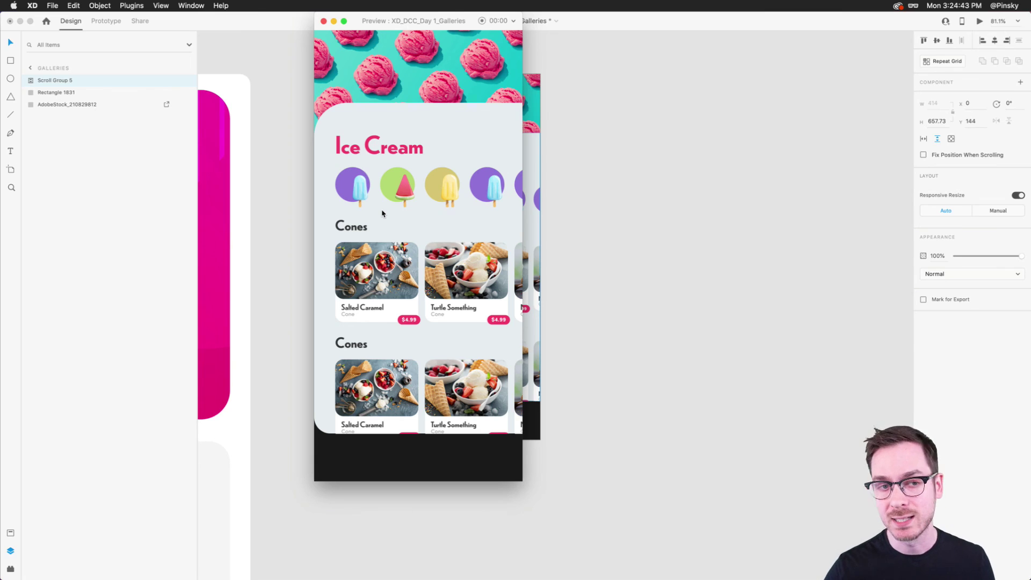
pyautogui.press('super+w')
# Mask the vertical scroll group with a pasted copy of the light grey rounded panel rectangle.
pyautogui.hscroll(1, 345, 191)
pyautogui.click(362, 204)
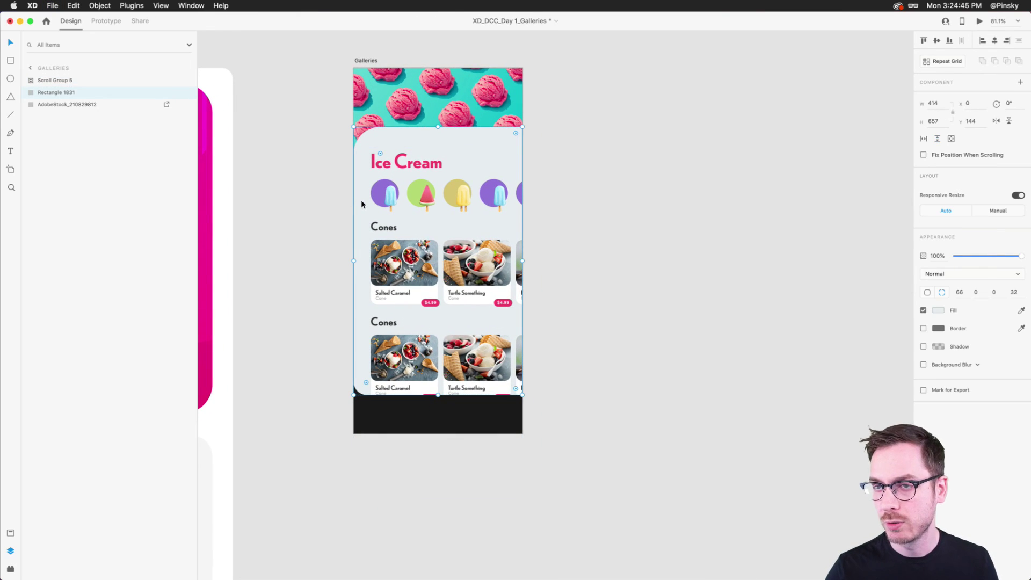
pyautogui.click(64, 80)
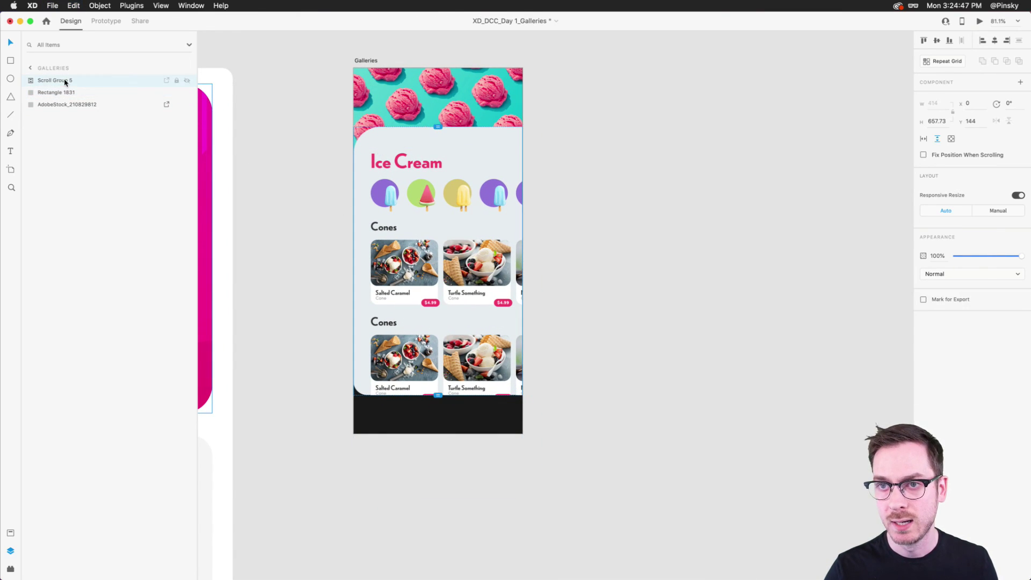
pyautogui.press('super+v')
pyautogui.keyDown('shift'); pyautogui.click(67, 92); pyautogui.keyUp('shift')
pyautogui.click(113, 5)
pyautogui.click(129, 160)
# Preview the masked content, examine clipping at the panel's rounded corners while scrolling vertically and horizontally, and close the preview.
pyautogui.press('super+Return')
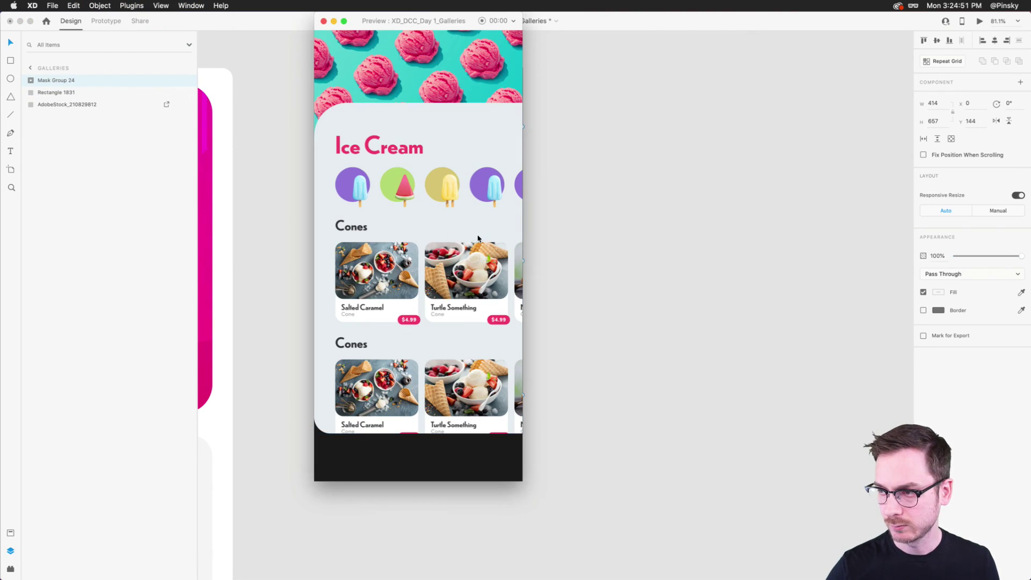
pyautogui.scroll(-4, 443, 286)
pyautogui.scroll(1, 442, 285)
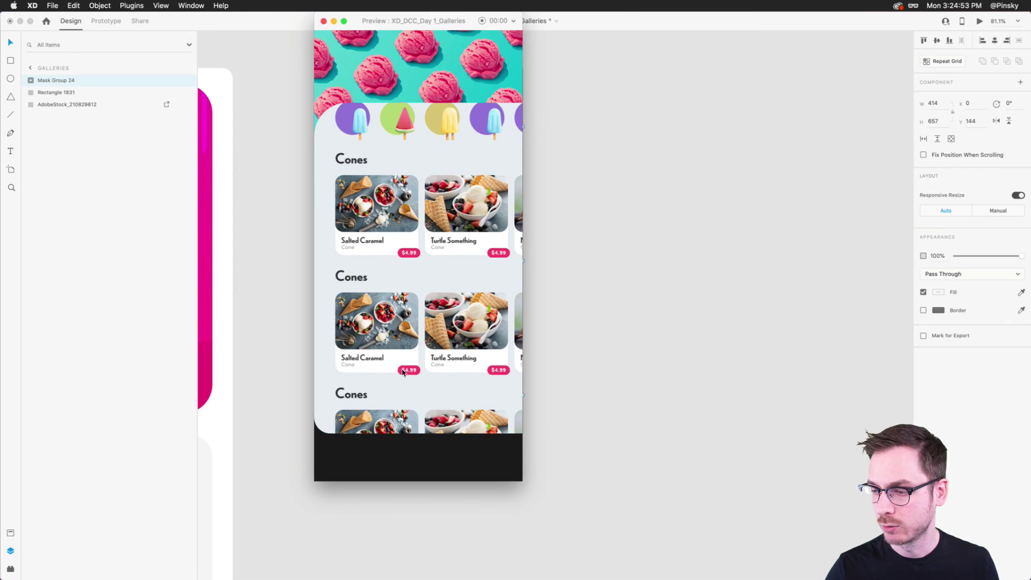
pyautogui.hscroll(2, 390, 424)
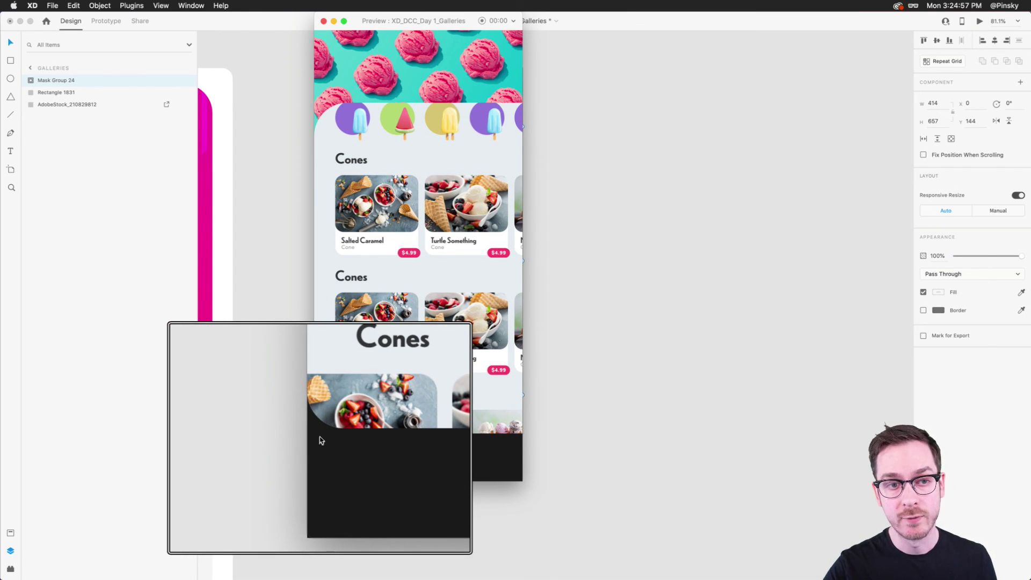
pyautogui.hscroll(3, 377, 427)
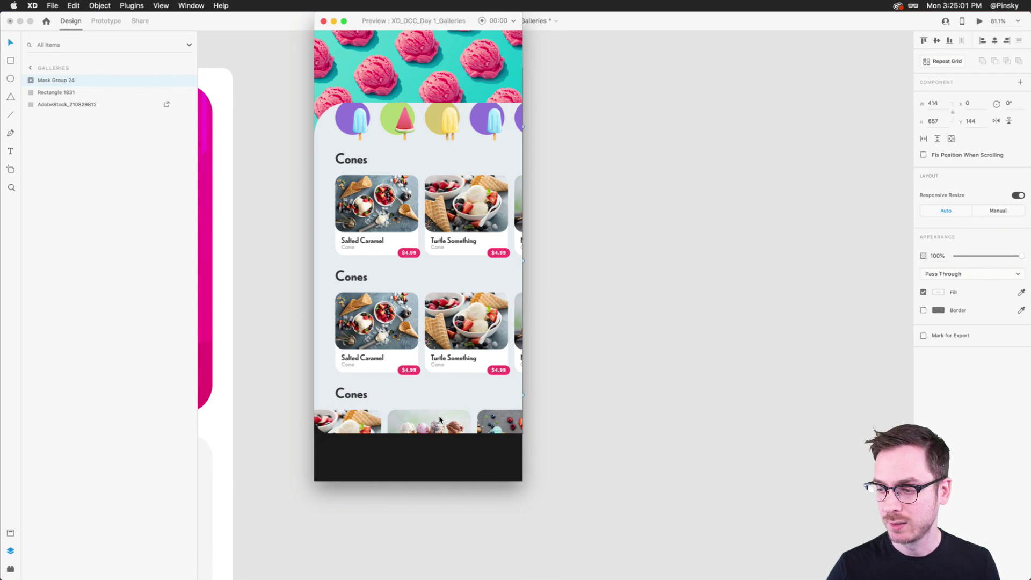
pyautogui.scroll(3, 392, 306)
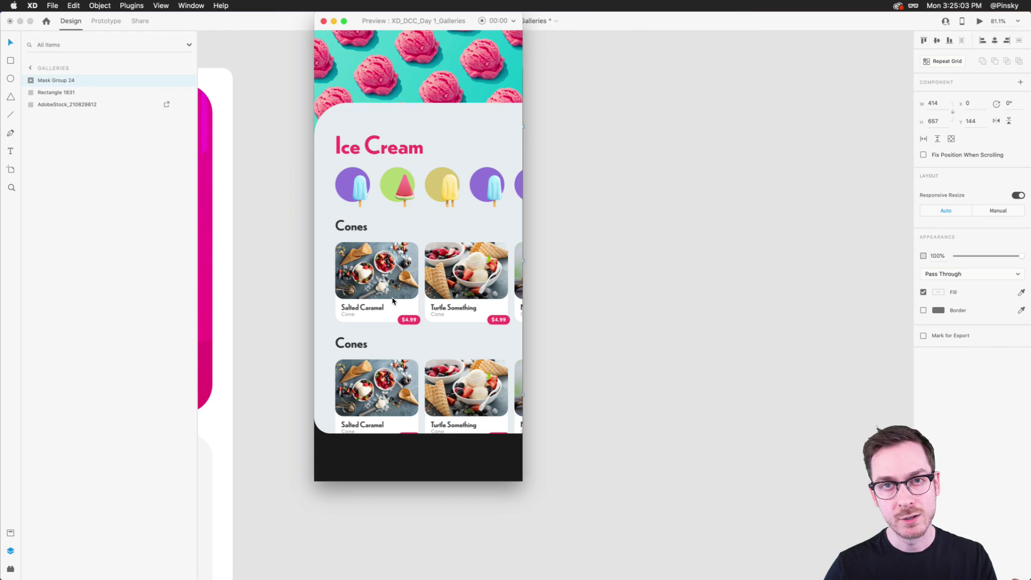
pyautogui.hscroll(-1, 405, 197)
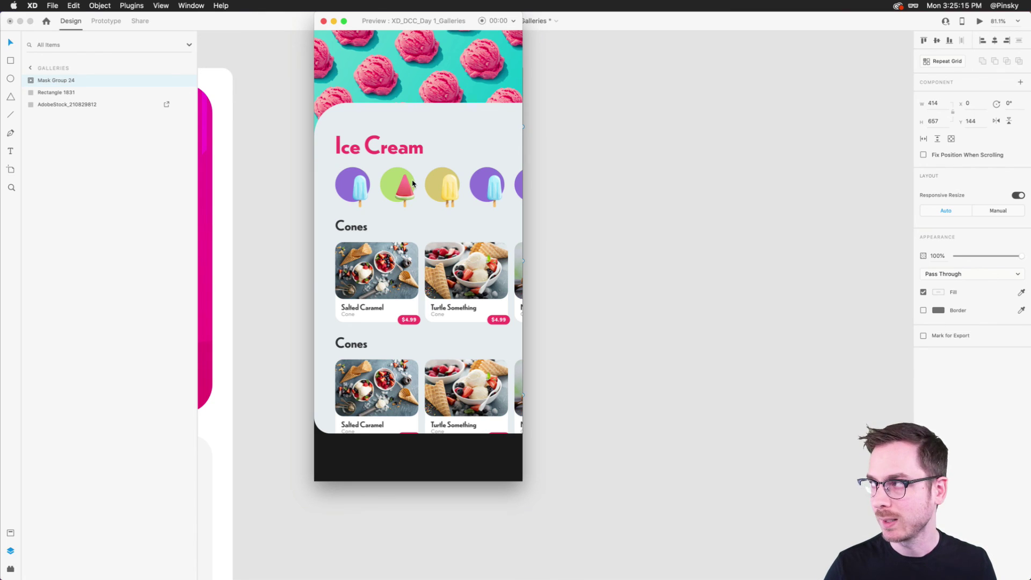
pyautogui.press('super+w')
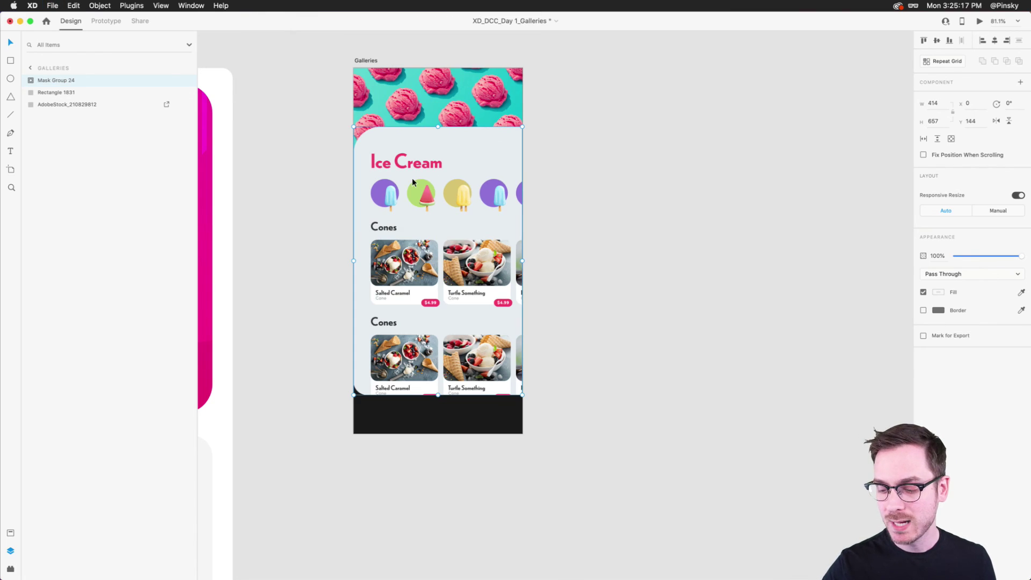